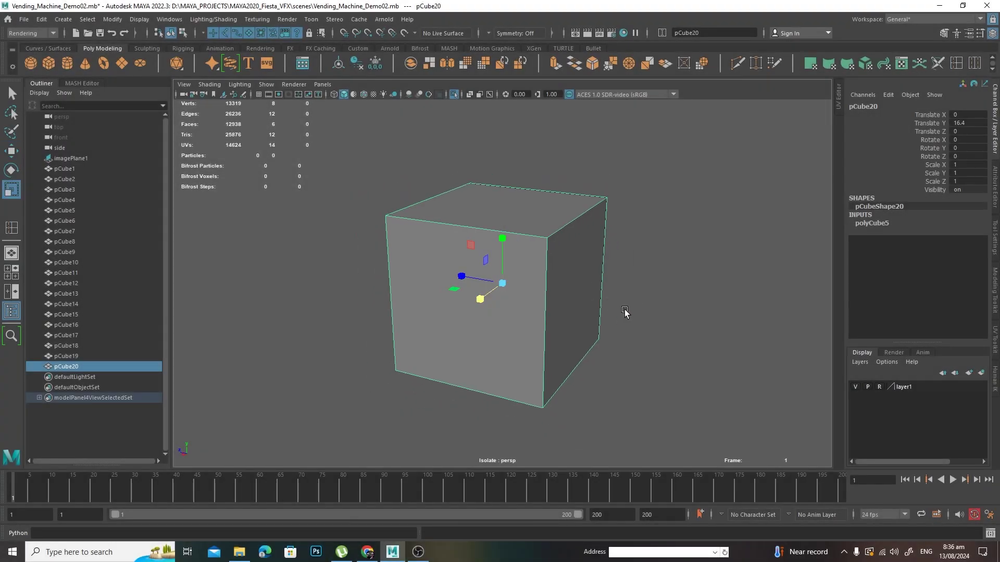
# Step: Scale the cube into a thin upright panel with scale X 0.292, Y 4.376 and Z 6.462
pyautogui.moveTo(465, 283); pyautogui.dragTo(521, 326)
pyautogui.moveTo(504, 241); pyautogui.dragTo(504, 105)
pyautogui.keyDown('alt'); pyautogui.moveTo(609, 298); pyautogui.dragTo(557, 275); pyautogui.keyUp('alt')
pyautogui.scroll(-3, 560, 257)
pyautogui.keyDown('alt'); pyautogui.moveTo(561, 258); pyautogui.dragTo(556, 282, button='middle'); pyautogui.keyUp('alt')
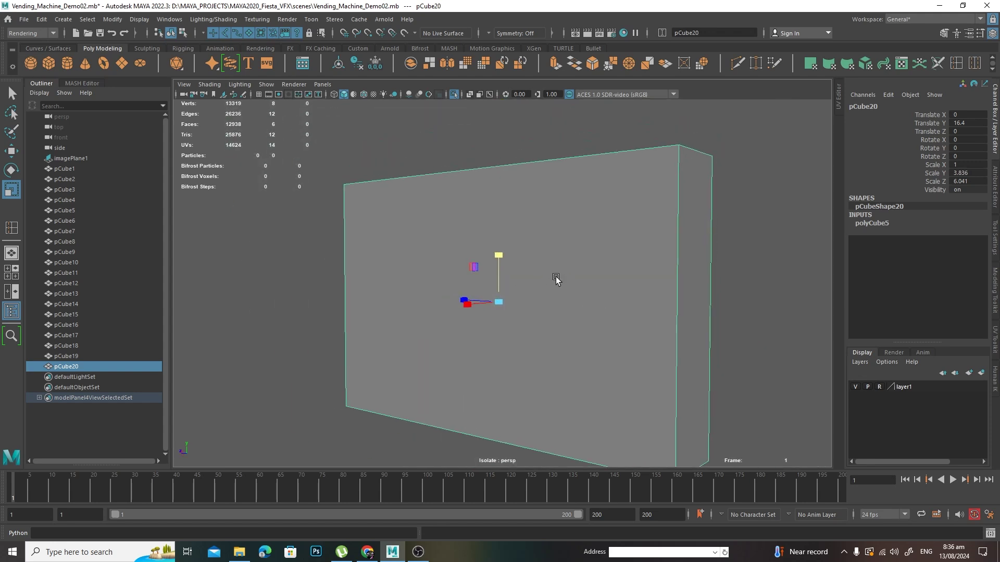
pyautogui.keyDown('alt'); pyautogui.moveTo(555, 282); pyautogui.dragTo(519, 319); pyautogui.keyUp('alt')
pyautogui.moveTo(497, 265); pyautogui.dragTo(472, 313)
pyautogui.keyDown('alt'); pyautogui.moveTo(537, 315); pyautogui.dragTo(570, 324); pyautogui.keyUp('alt')
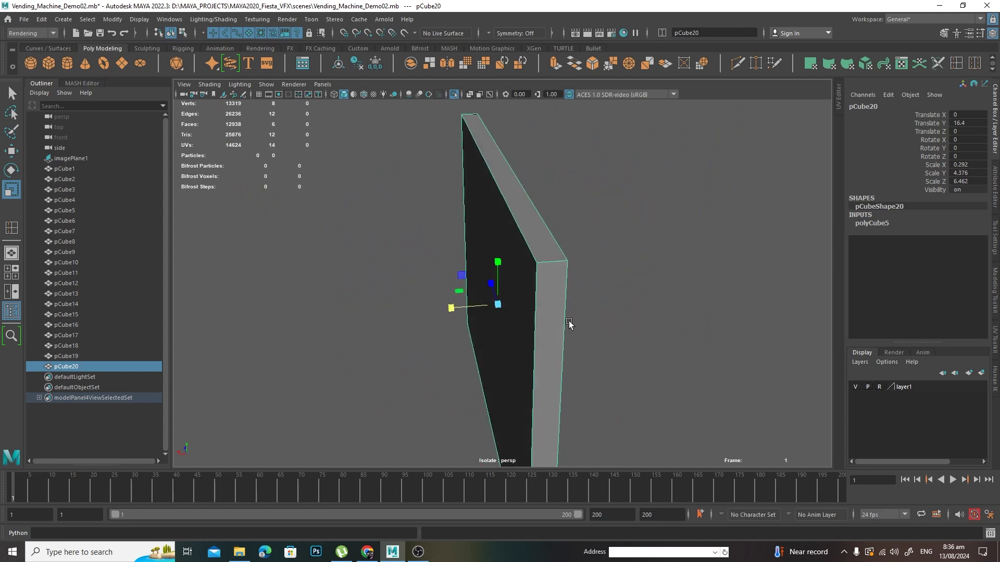
# Step: Select the four short corner edges across the panel's thickness and bevel them
pyautogui.press('q')
pyautogui.moveTo(546, 252); pyautogui.dragTo(546, 223, button='right')
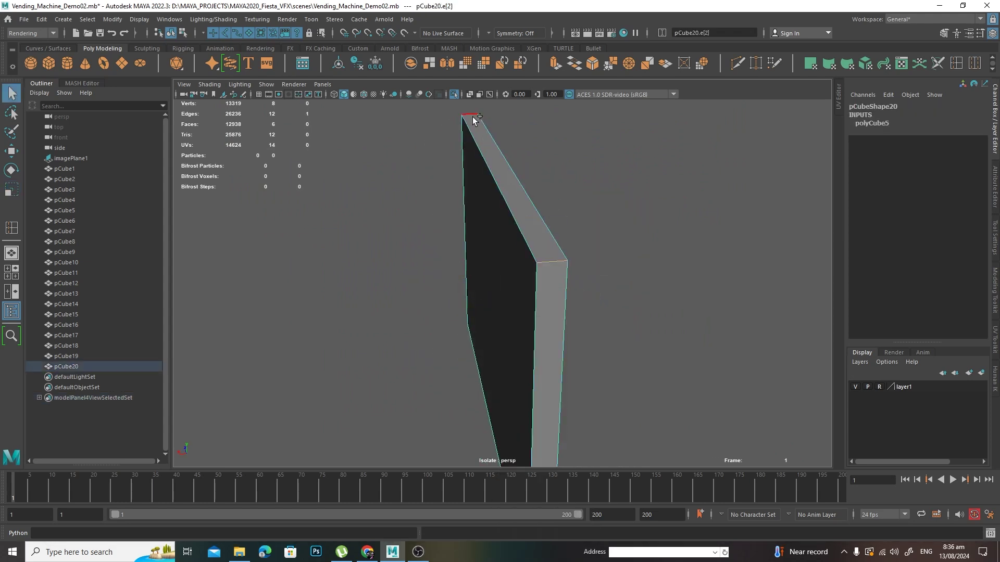
pyautogui.moveTo(471, 117); pyautogui.dragTo(466, 312)
pyautogui.keyDown('shift'); pyautogui.click(410, 279); pyautogui.keyUp('shift')
pyautogui.keyDown('alt'); pyautogui.moveTo(409, 279); pyautogui.dragTo(472, 265); pyautogui.keyUp('alt')
pyautogui.keyDown('shift'); pyautogui.moveTo(477, 220); pyautogui.dragTo(503, 218, button='right'); pyautogui.keyUp('shift')
pyautogui.click(556, 295)
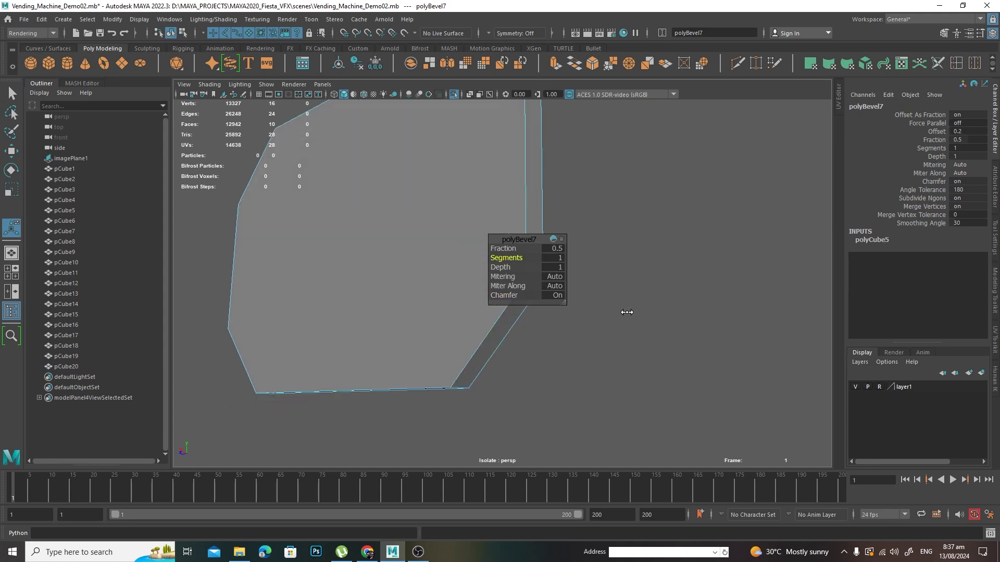
# Step: Round the beveled corners by setting the bevel to 4 segments and a fraction of 0.3
pyautogui.moveTo(626, 312); pyautogui.dragTo(640, 313)
pyautogui.moveTo(528, 244); pyautogui.dragTo(686, 258)
pyautogui.keyDown('alt'); pyautogui.moveTo(500, 271); pyautogui.dragTo(545, 275); pyautogui.keyUp('alt')
pyautogui.keyDown('alt'); pyautogui.moveTo(545, 275); pyautogui.dragTo(492, 291, button='right'); pyautogui.keyUp('alt')
pyautogui.moveTo(491, 290)
pyautogui.keyDown('alt'); pyautogui.mouseDown()
pyautogui.moveTo(473, 284)
pyautogui.moveTo(515, 292)
pyautogui.moveTo(495, 291)
pyautogui.mouseUp(); pyautogui.keyUp('alt')
pyautogui.click(655, 264)
pyautogui.moveTo(610, 250); pyautogui.dragTo(599, 250, button='middle')
pyautogui.moveTo(598, 250); pyautogui.dragTo(646, 282)
pyautogui.press('q')
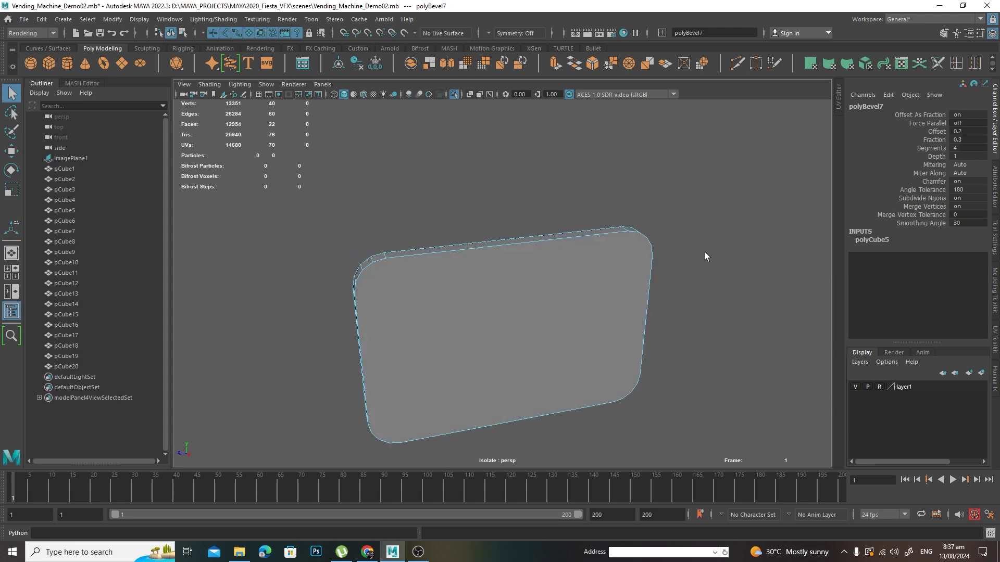
# Step: With Multi-Cut, cut a vertical edge down the front face between the inner ends of the two left rounded corners
pyautogui.keyDown('alt'); pyautogui.moveTo(539, 265); pyautogui.dragTo(545, 263); pyautogui.keyUp('alt')
pyautogui.scroll(2, 516, 259)
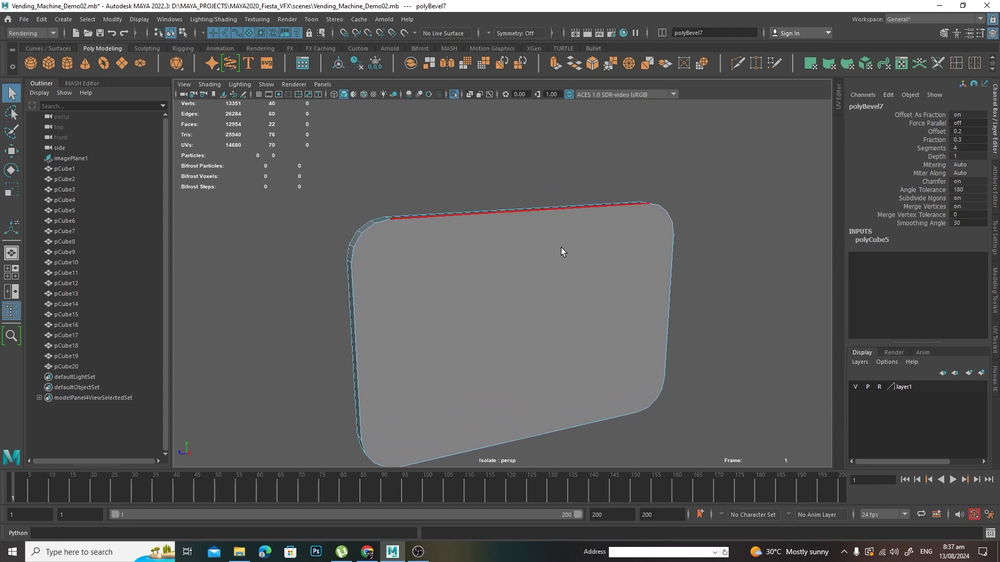
pyautogui.click(739, 64)
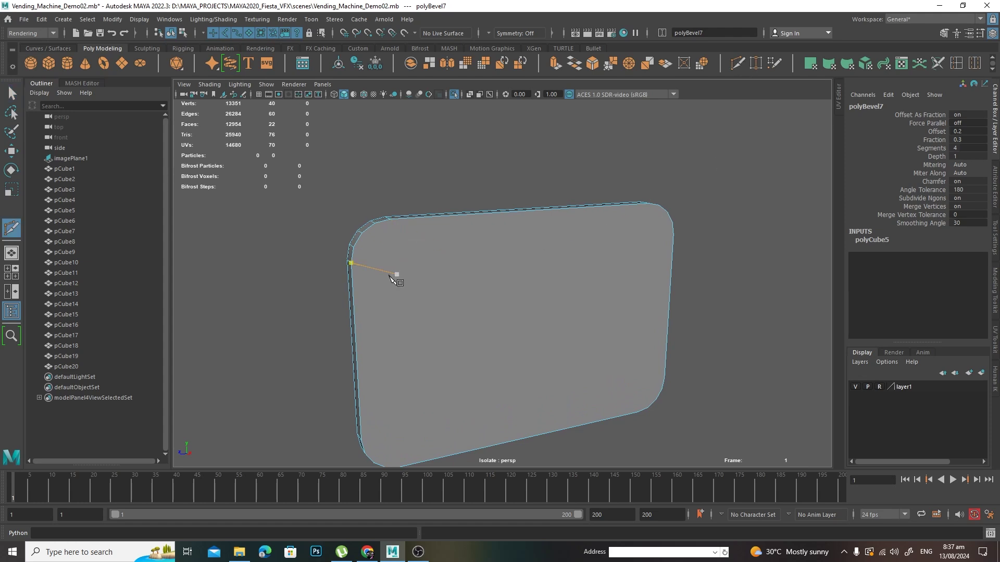
pyautogui.click(390, 219)
pyautogui.keyDown('alt'); pyautogui.moveTo(625, 269); pyautogui.dragTo(586, 263); pyautogui.keyUp('alt')
pyautogui.keyDown('alt'); pyautogui.moveTo(471, 320); pyautogui.dragTo(464, 234); pyautogui.keyUp('alt')
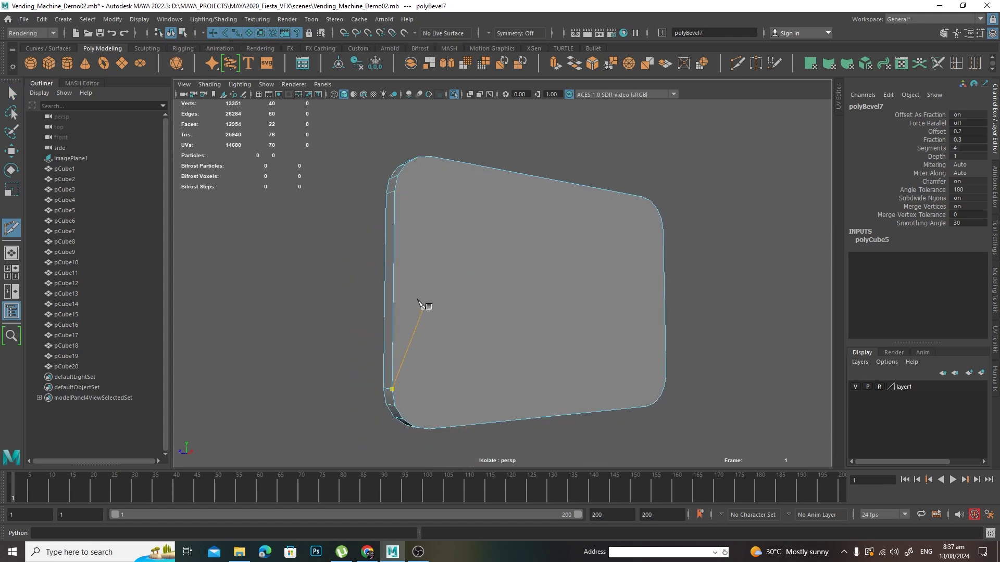
pyautogui.hotkey('ctrl', 'z')
pyautogui.keyDown('alt'); pyautogui.moveTo(513, 351); pyautogui.dragTo(499, 287); pyautogui.keyUp('alt')
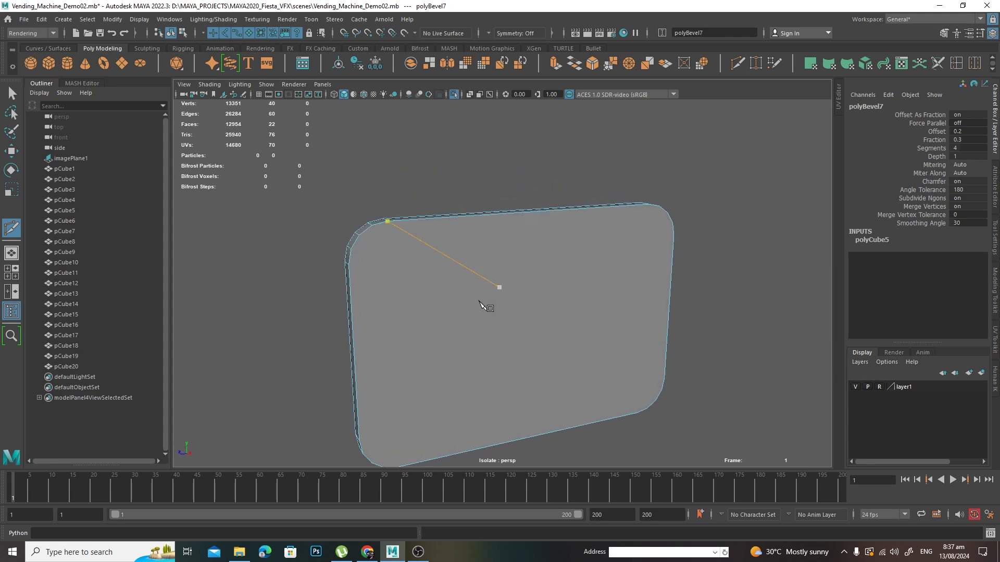
pyautogui.click(388, 222)
pyautogui.keyDown('alt'); pyautogui.moveTo(442, 411); pyautogui.dragTo(455, 377, button='middle'); pyautogui.keyUp('alt')
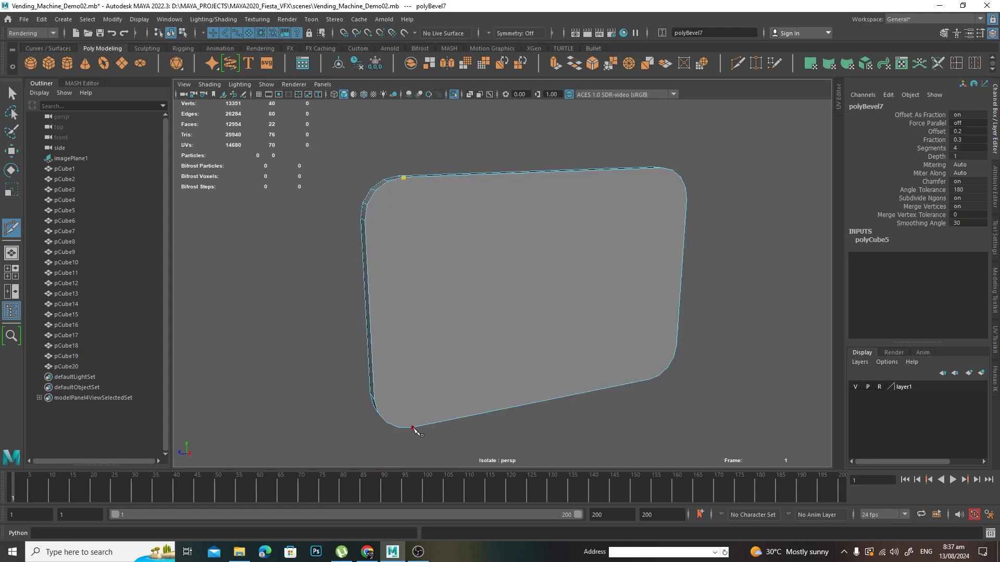
pyautogui.click(413, 427)
pyautogui.press('Return')
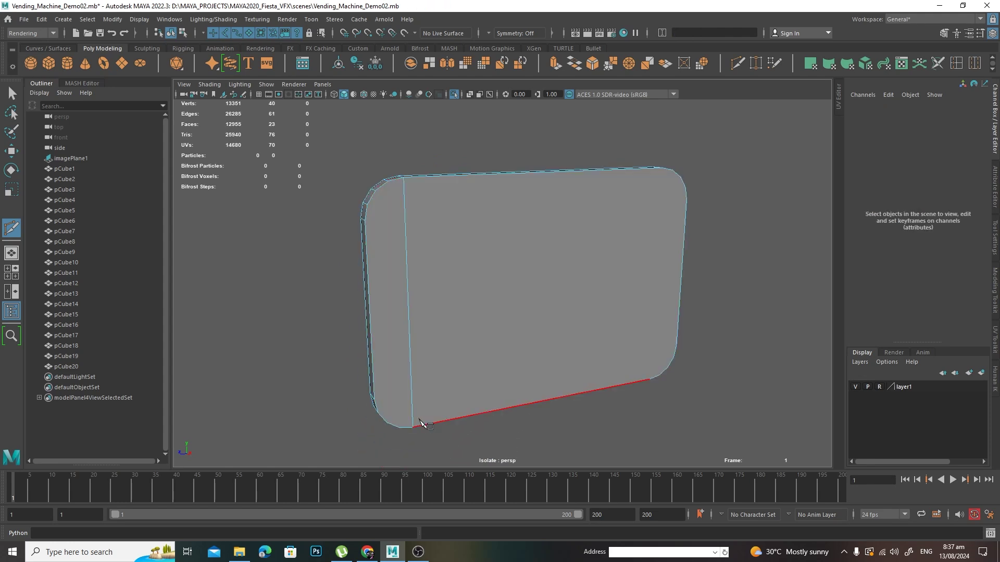
# Step: Cut a horizontal edge across the front face between the lower ends of the two upper rounded corners
pyautogui.click(366, 222)
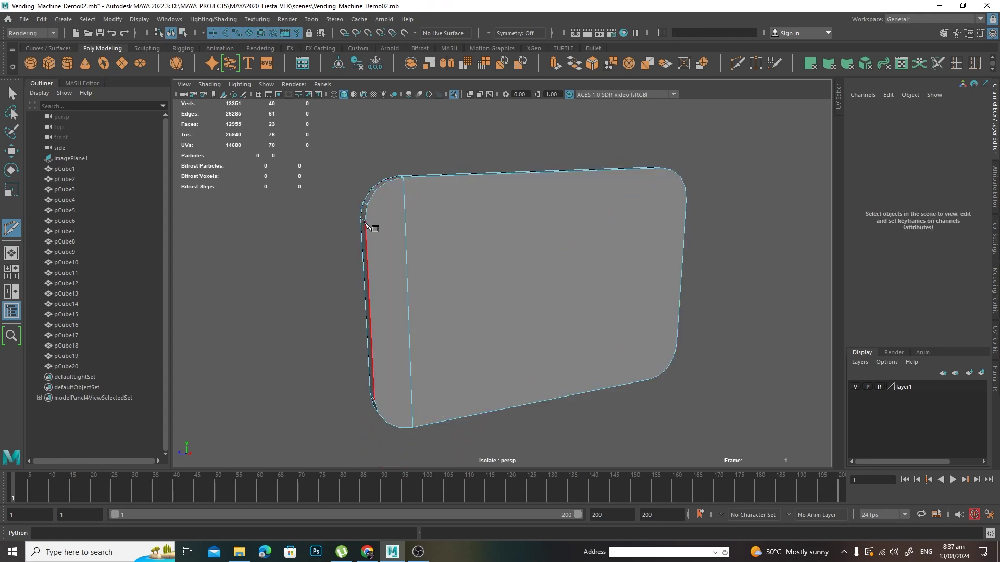
pyautogui.click(365, 221)
pyautogui.keyDown('alt'); pyautogui.moveTo(458, 239); pyautogui.dragTo(502, 264); pyautogui.keyUp('alt')
pyautogui.keyDown('alt'); pyautogui.moveTo(390, 251); pyautogui.dragTo(599, 326); pyautogui.keyUp('alt')
pyautogui.scroll(3, 586, 336)
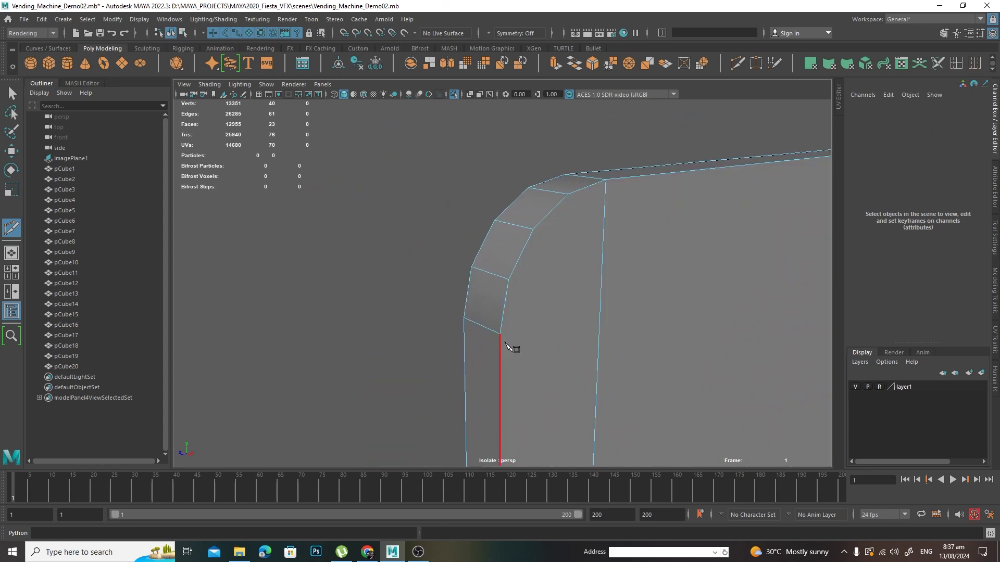
pyautogui.scroll(5, 592, 348)
pyautogui.keyDown('alt'); pyautogui.moveTo(591, 348); pyautogui.dragTo(489, 352); pyautogui.keyUp('alt')
pyautogui.click(556, 356)
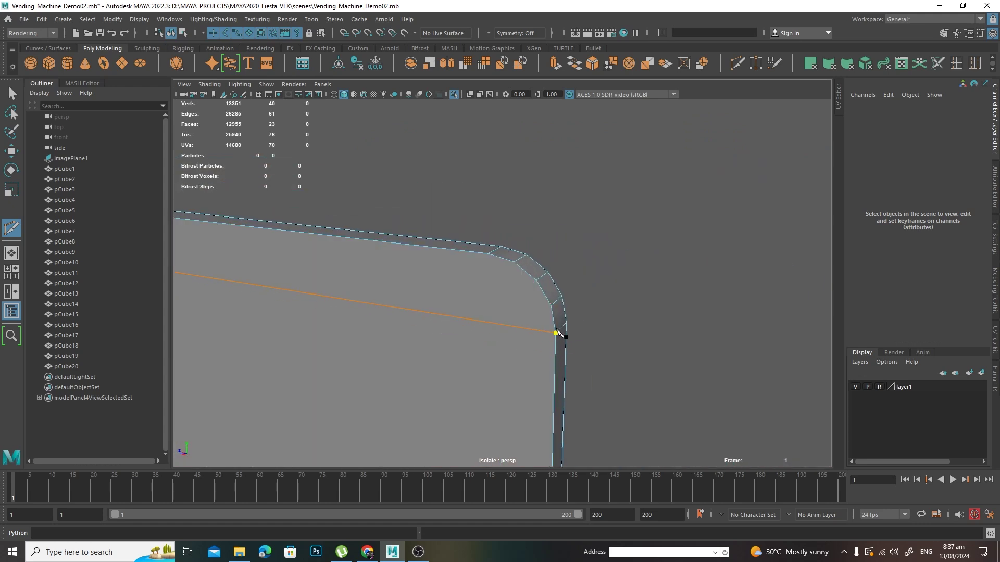
# Step: Cut a vertical edge down the front face between the inner ends of the two right rounded corners
pyautogui.click(489, 254)
pyautogui.keyDown('alt'); pyautogui.moveTo(501, 280); pyautogui.dragTo(536, 362); pyautogui.keyUp('alt')
pyautogui.keyDown('alt'); pyautogui.moveTo(450, 299); pyautogui.dragTo(470, 351); pyautogui.keyUp('alt')
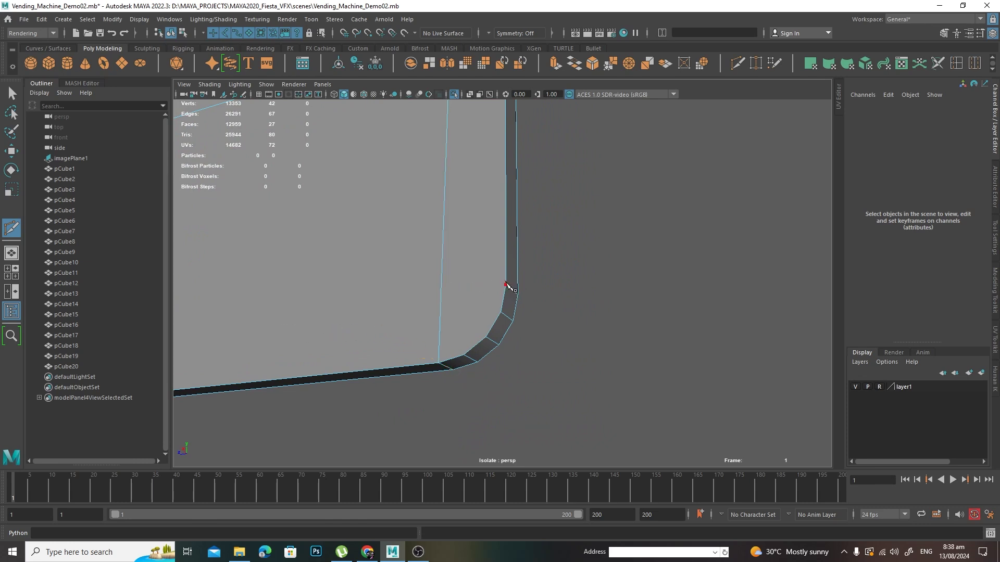
# Step: Cut a horizontal edge across the front face between the upper ends of the two lower rounded corners
pyautogui.keyDown('alt'); pyautogui.moveTo(506, 284); pyautogui.dragTo(361, 290, button='right'); pyautogui.keyUp('alt')
pyautogui.keyDown('alt'); pyautogui.moveTo(361, 290); pyautogui.dragTo(466, 305); pyautogui.keyUp('alt')
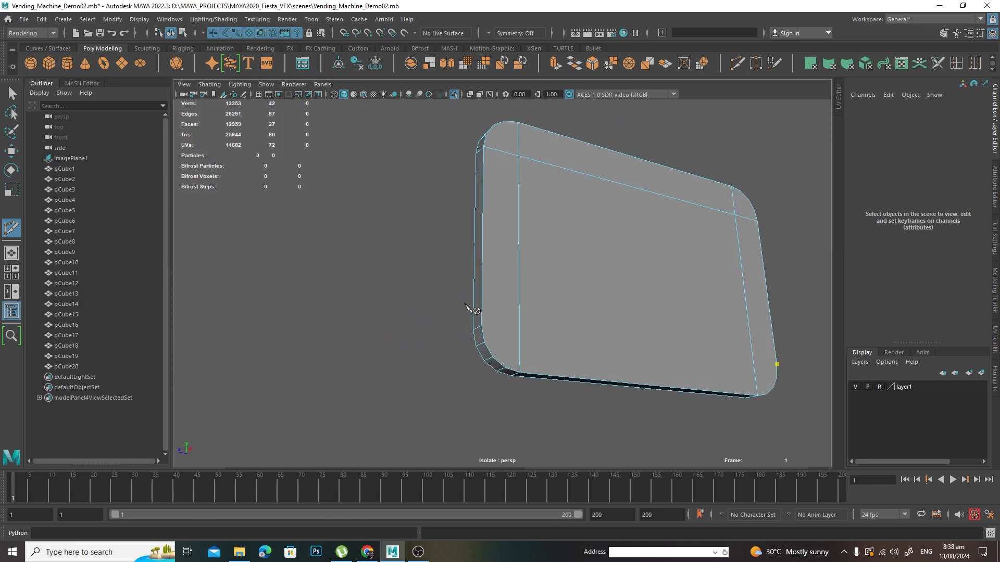
pyautogui.keyDown('alt'); pyautogui.moveTo(465, 303); pyautogui.dragTo(528, 320, button='right'); pyautogui.keyUp('alt')
pyautogui.keyDown('alt'); pyautogui.moveTo(528, 320); pyautogui.dragTo(467, 297, button='middle'); pyautogui.keyUp('alt')
pyautogui.keyDown('alt'); pyautogui.moveTo(467, 297); pyautogui.dragTo(517, 318, button='right'); pyautogui.keyUp('alt')
pyautogui.click(381, 313)
pyautogui.moveTo(382, 314); pyautogui.dragTo(497, 330)
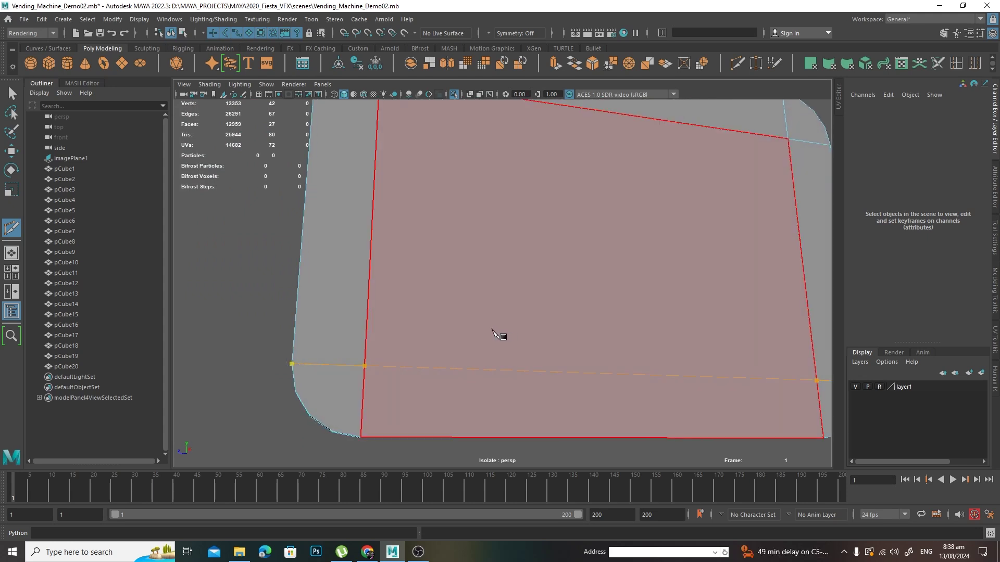
pyautogui.keyDown('ctrl'); pyautogui.click(491, 333); pyautogui.keyUp('ctrl')
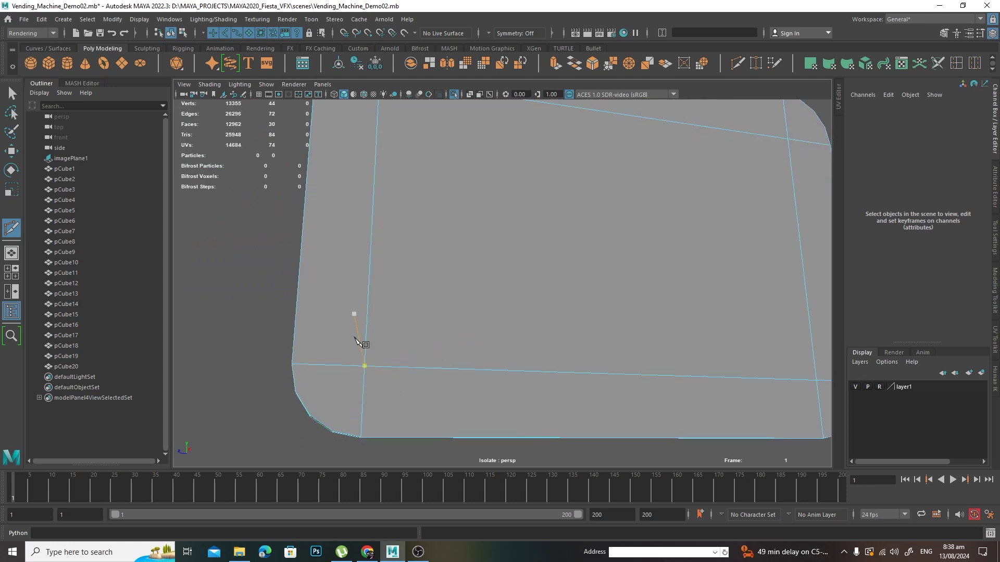
# Step: Cut a second vertical edge just outside the left one, joining the next vertices of the left rounded corners
pyautogui.keyDown('alt'); pyautogui.moveTo(422, 361); pyautogui.dragTo(453, 231); pyautogui.keyUp('alt')
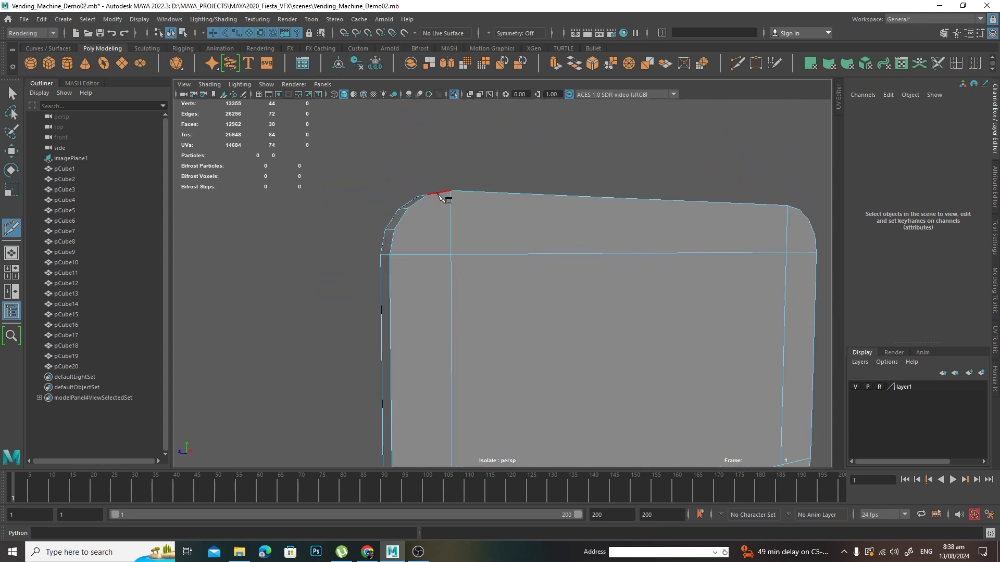
pyautogui.rightClick(524, 341)
pyautogui.keyDown('alt'); pyautogui.moveTo(614, 359); pyautogui.dragTo(580, 335); pyautogui.keyUp('alt')
pyautogui.keyDown('alt'); pyautogui.moveTo(580, 335); pyautogui.dragTo(497, 315, button='right'); pyautogui.keyUp('alt')
pyautogui.hotkey('ctrl', 'z')
pyautogui.keyDown('alt'); pyautogui.moveTo(506, 354); pyautogui.dragTo(500, 314, button='middle'); pyautogui.keyUp('alt')
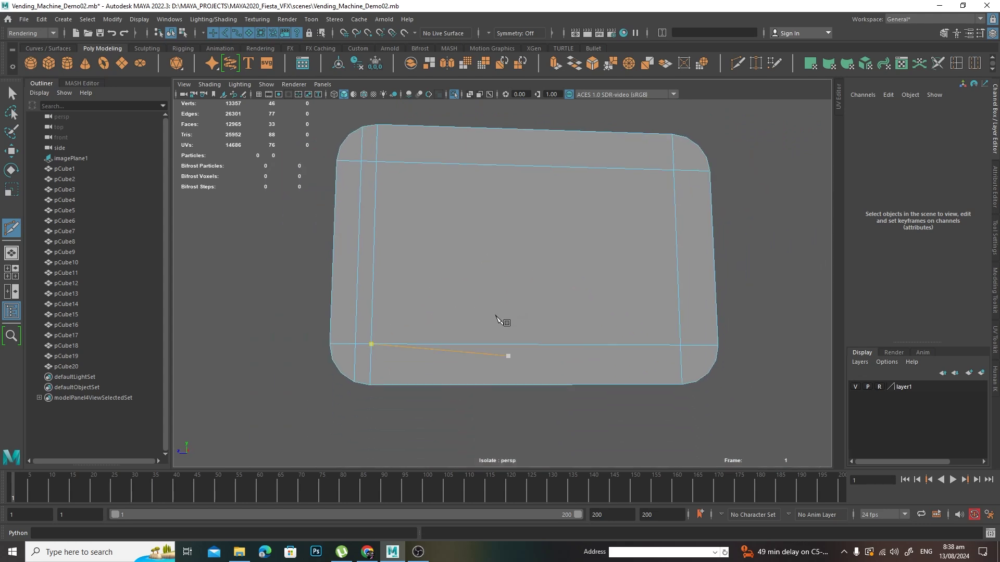
pyautogui.hotkey('ctrl', 'z')
# Step: Cut a second vertical edge just outside the right one, joining the next vertices of the right rounded corners
pyautogui.keyDown('alt'); pyautogui.moveTo(564, 327); pyautogui.dragTo(515, 324); pyautogui.keyUp('alt')
pyautogui.keyDown('alt'); pyautogui.moveTo(515, 324); pyautogui.dragTo(547, 336, button='right'); pyautogui.keyUp('alt')
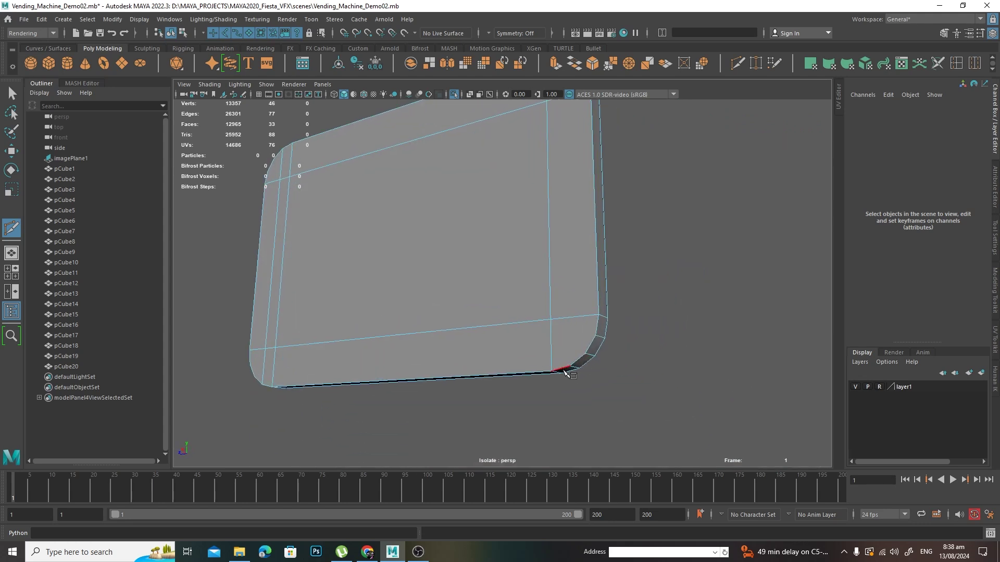
pyautogui.keyDown('alt'); pyautogui.moveTo(574, 367); pyautogui.dragTo(569, 290); pyautogui.keyUp('alt')
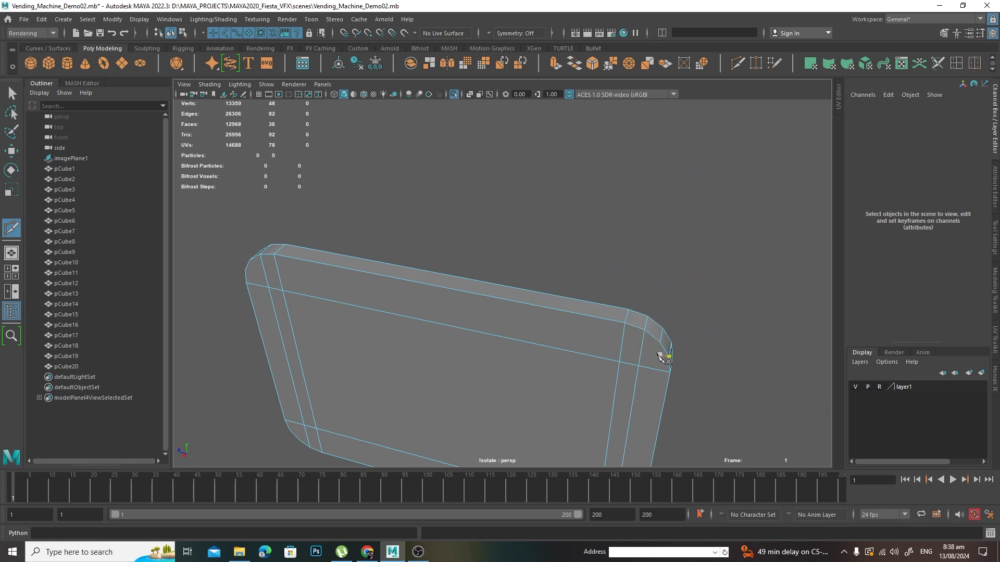
# Step: Cut a second horizontal edge just above the upper one, joining the next vertices of the upper rounded corners
pyautogui.keyDown('alt'); pyautogui.moveTo(657, 360); pyautogui.dragTo(666, 247); pyautogui.keyUp('alt')
pyautogui.scroll(-3, 645, 260)
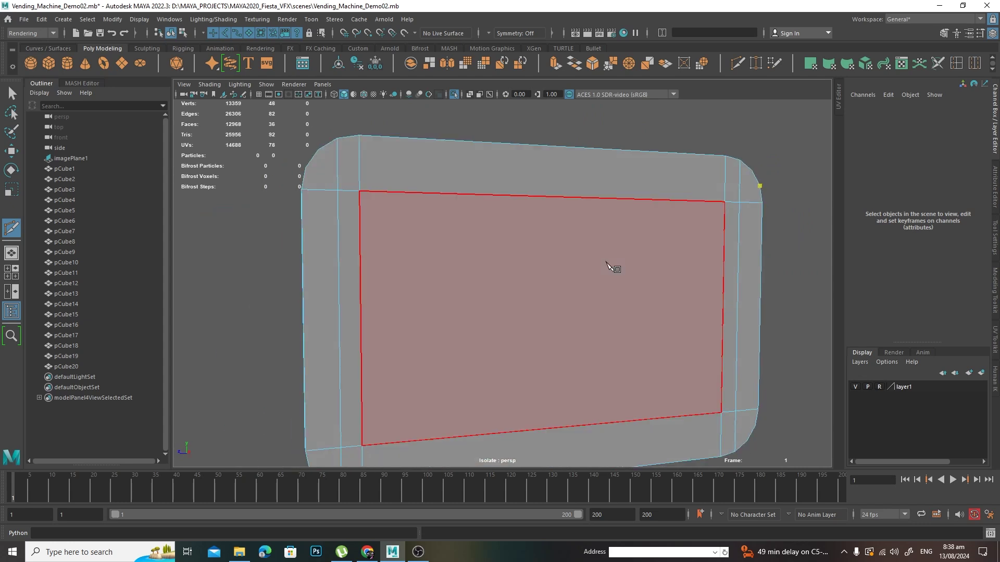
pyautogui.keyDown('alt'); pyautogui.moveTo(458, 241); pyautogui.dragTo(446, 263); pyautogui.keyUp('alt')
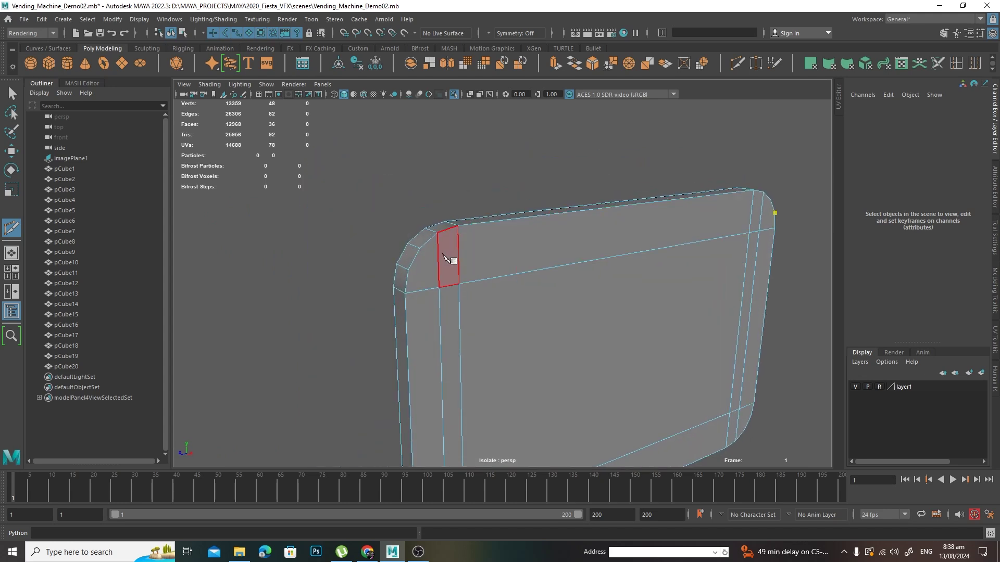
pyautogui.click(409, 272)
pyautogui.rightClick(409, 274)
# Step: Cut a second horizontal edge just below the lower one, joining the next vertices of the lower corners, and leave Multi-Cut
pyautogui.keyDown('alt'); pyautogui.moveTo(509, 348); pyautogui.dragTo(489, 312); pyautogui.keyUp('alt')
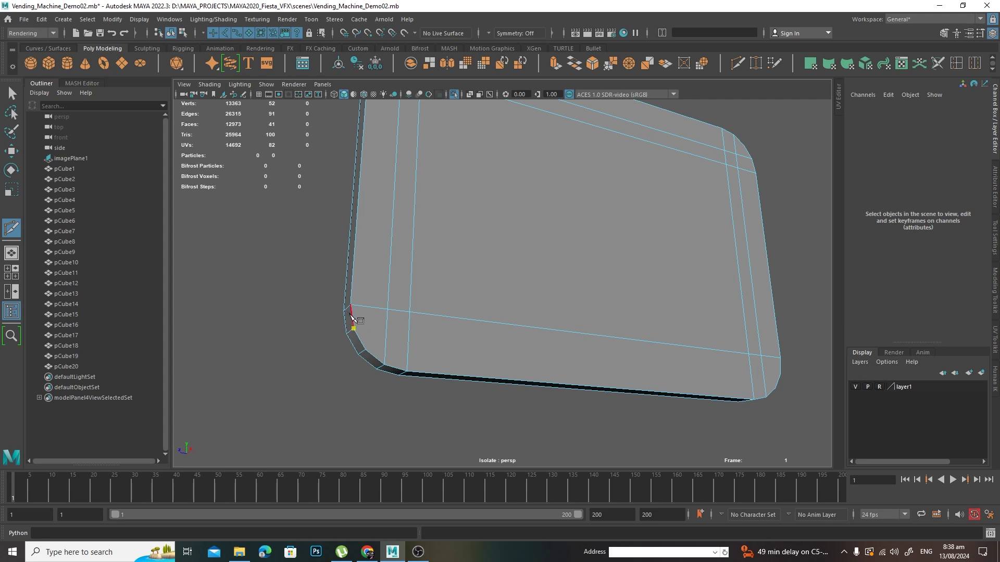
pyautogui.keyDown('alt'); pyautogui.moveTo(356, 316); pyautogui.dragTo(529, 330); pyautogui.keyUp('alt')
pyautogui.scroll(3, 543, 339)
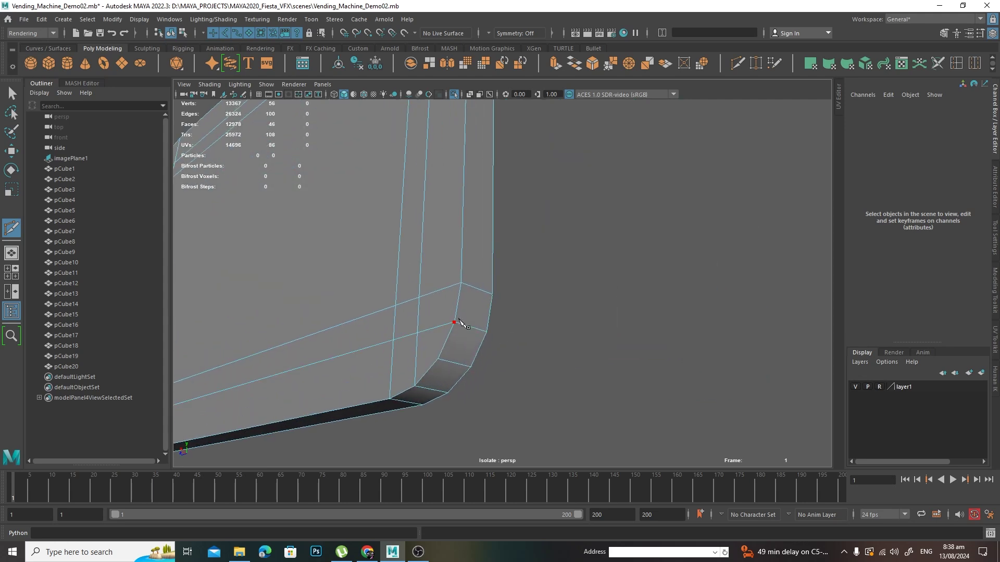
pyautogui.click(454, 322)
pyautogui.press('f')
pyautogui.scroll(3, 401, 278)
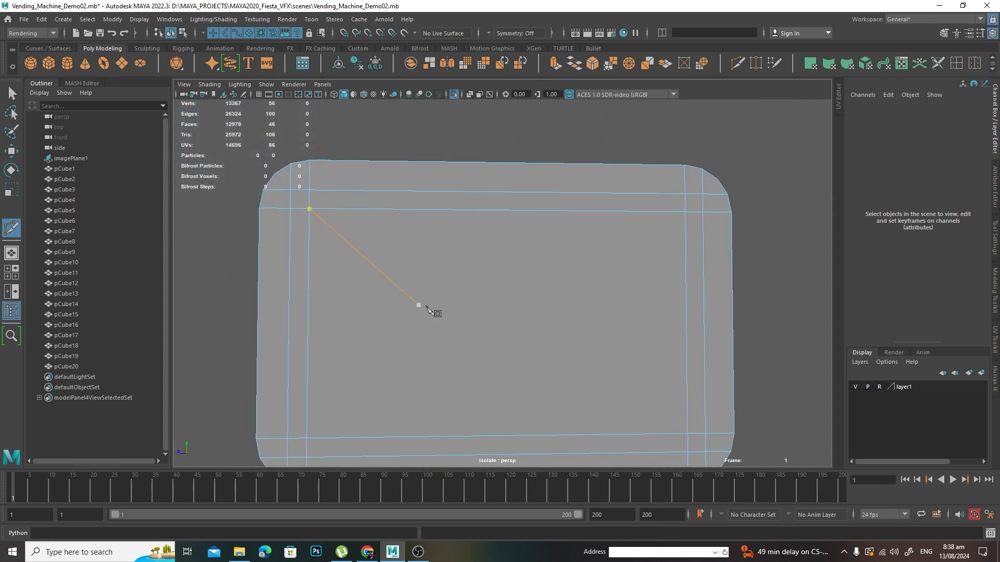
pyautogui.press('q')
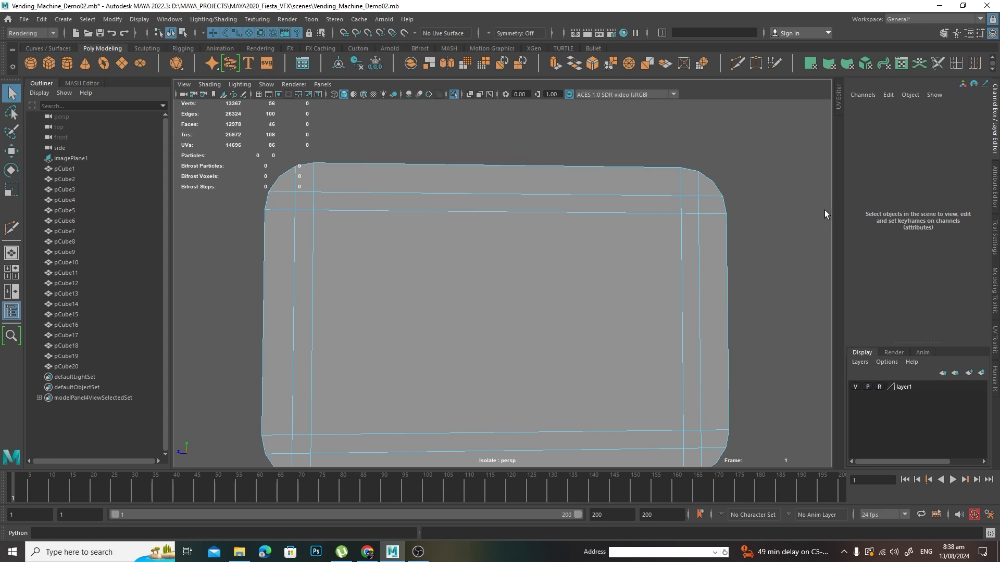
# Step: Set the Insert Edge Loop tool to multiple edge loops with 6 loops
pyautogui.keyDown('alt'); pyautogui.moveTo(660, 230); pyautogui.dragTo(771, 273); pyautogui.keyUp('alt')
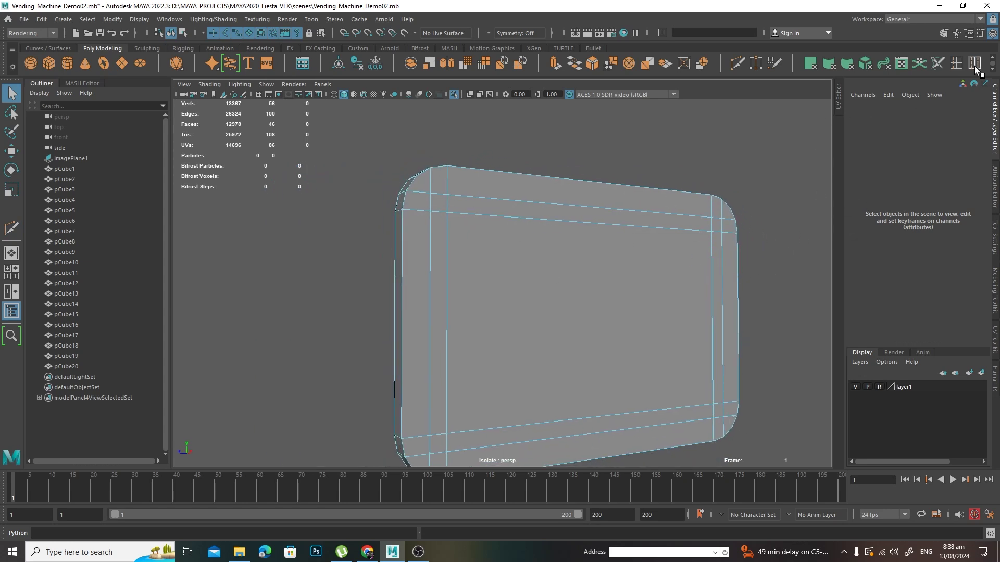
pyautogui.click(956, 63)
pyautogui.doubleClick(957, 62)
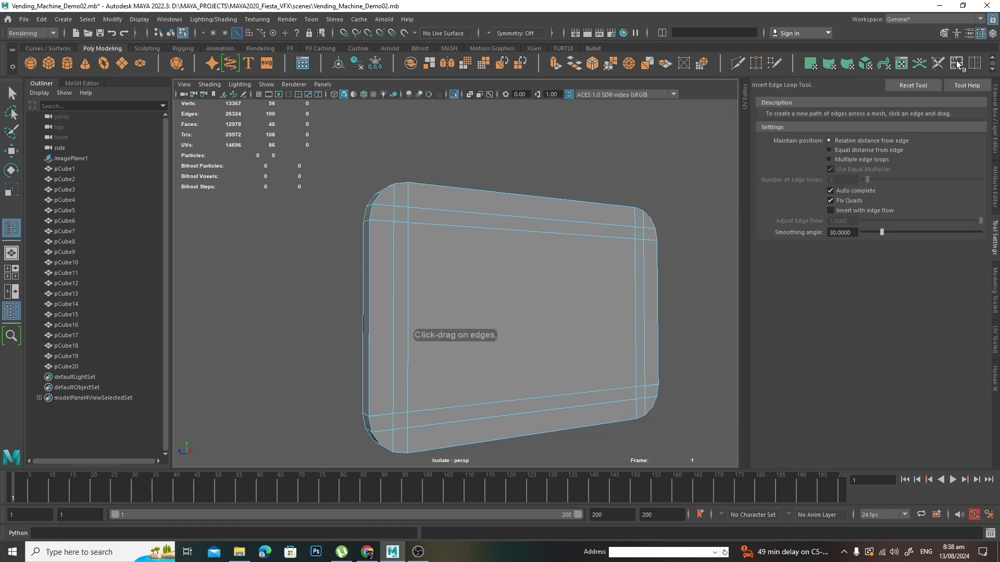
pyautogui.click(869, 160)
pyautogui.keyDown('alt'); pyautogui.moveTo(654, 182); pyautogui.dragTo(755, 194); pyautogui.keyUp('alt')
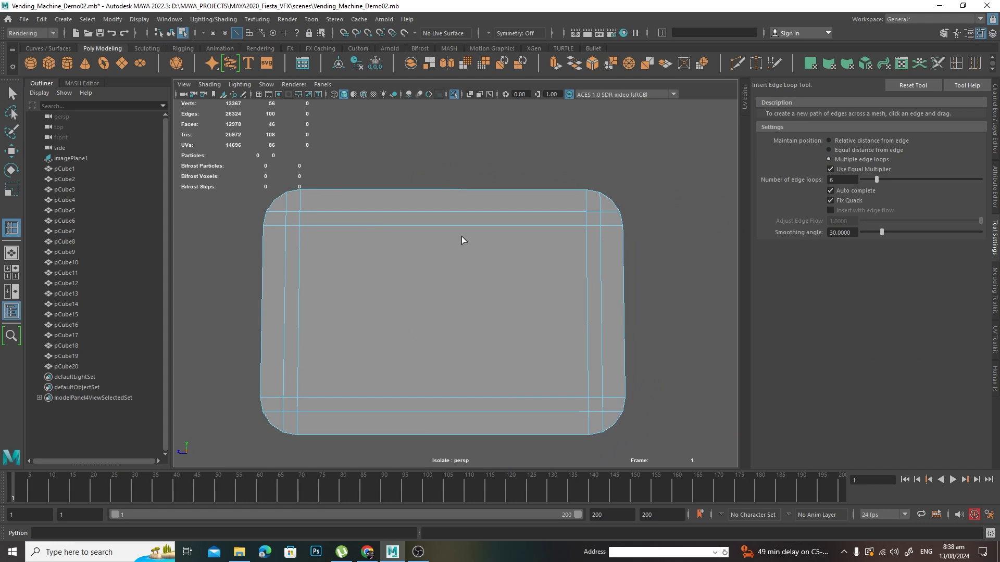
# Step: Undo a trial of six loops and insert ten evenly spaced vertical edge loops across the panel's middle section
pyautogui.click(493, 226)
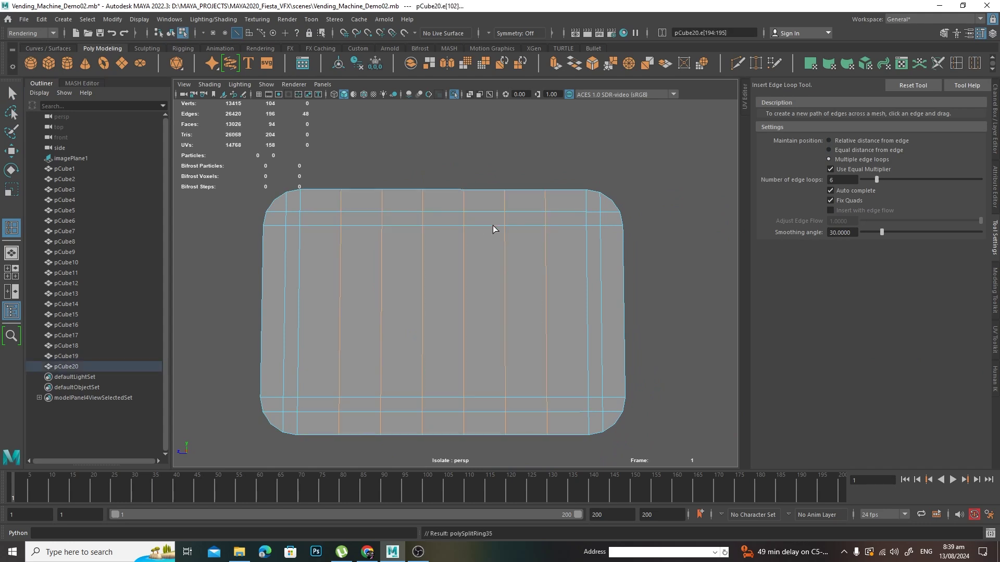
pyautogui.hotkey('ctrl', 'z')
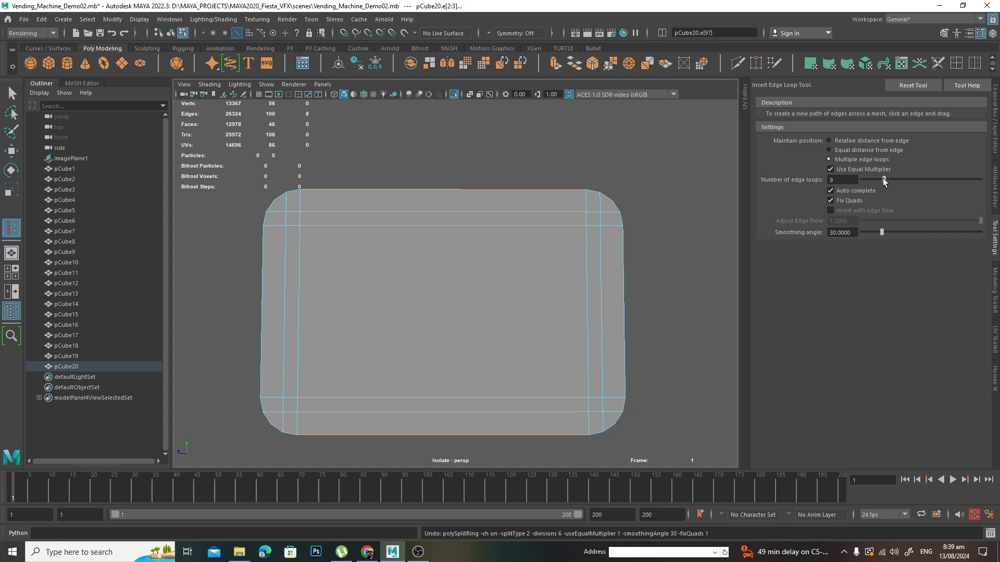
pyautogui.click(554, 187)
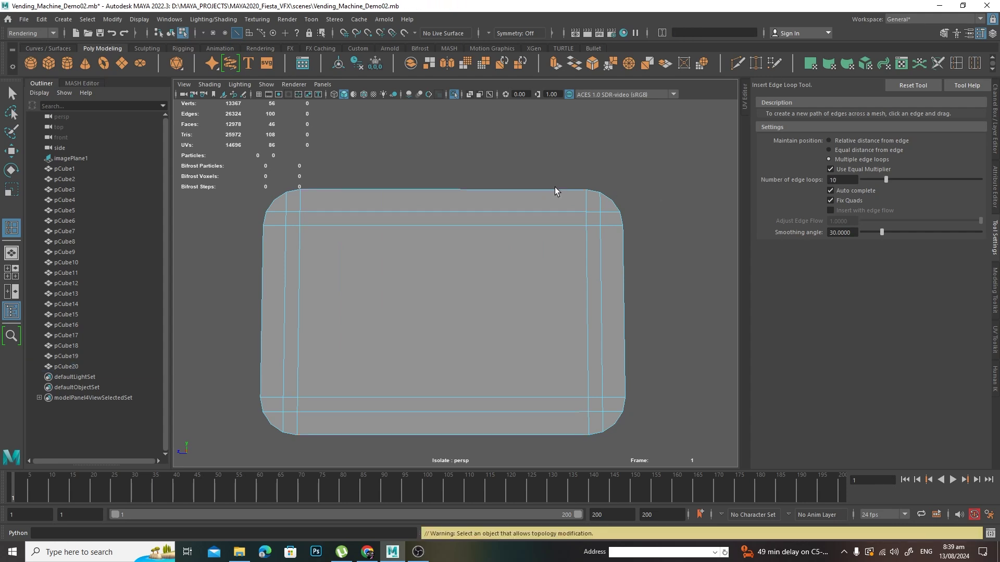
pyautogui.click(556, 189)
# Step: Insert eight evenly spaced horizontal edge loops across the panel's middle section and return to object mode
pyautogui.moveTo(888, 182); pyautogui.dragTo(888, 180)
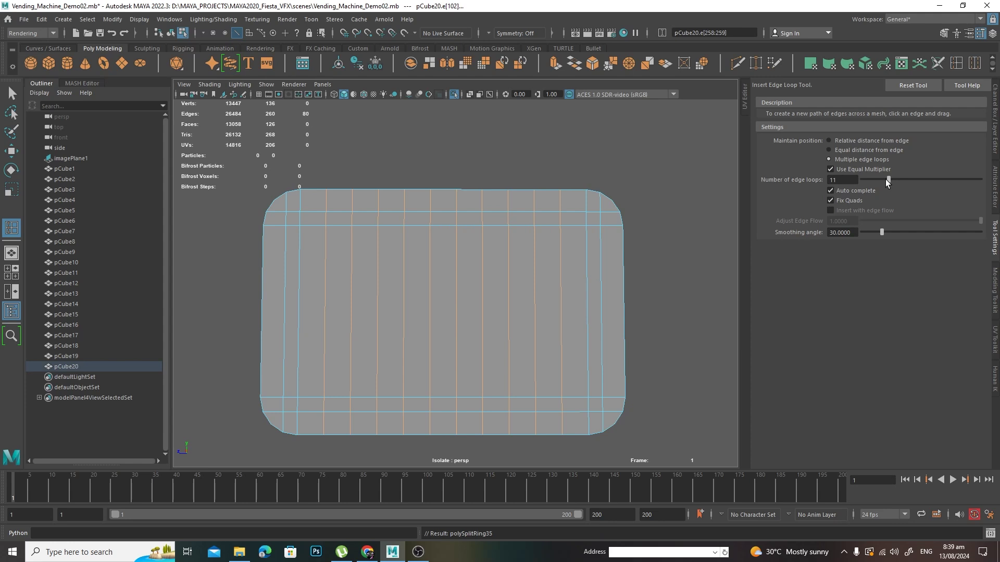
pyautogui.click(625, 264)
pyautogui.click(626, 263)
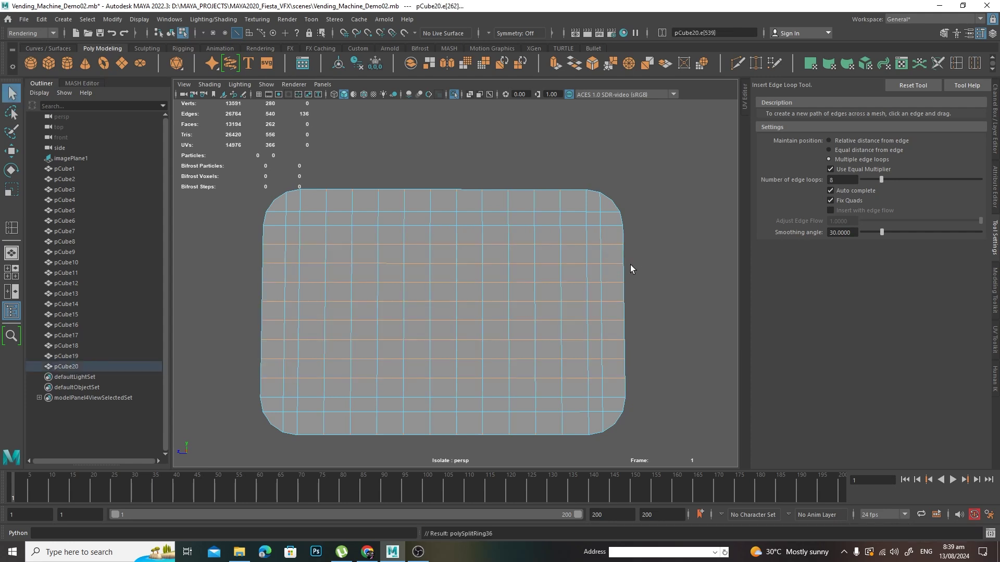
pyautogui.moveTo(518, 256); pyautogui.dragTo(569, 236, button='right')
pyautogui.keyDown('alt'); pyautogui.moveTo(641, 272); pyautogui.dragTo(639, 268); pyautogui.keyUp('alt')
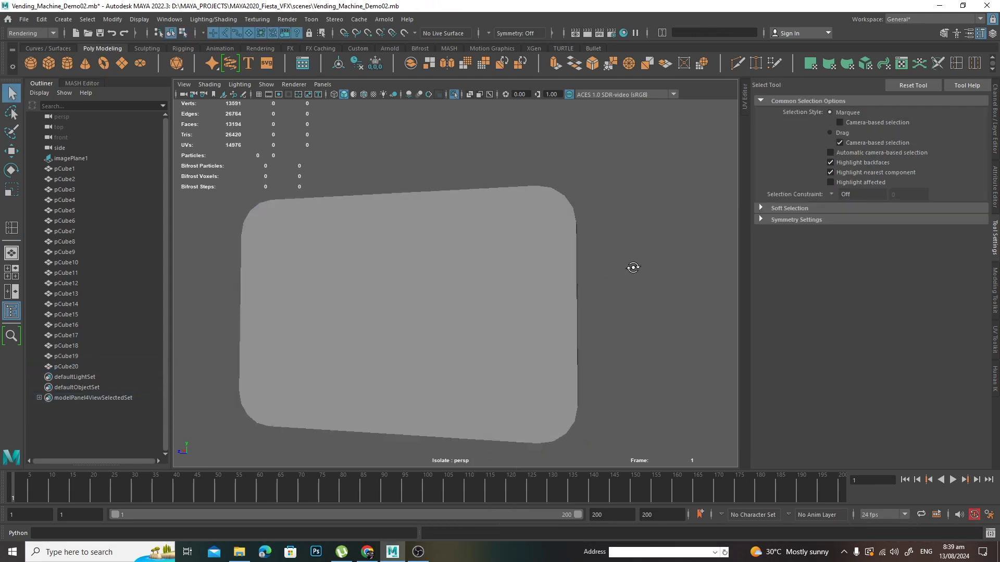
# Step: Check the panel in smooth preview, return it to the unsmoothed display and view its rim from the side
pyautogui.click(509, 290)
pyautogui.keyDown('alt'); pyautogui.moveTo(509, 290); pyautogui.dragTo(616, 309); pyautogui.keyUp('alt')
pyautogui.press('3')
pyautogui.press('1')
pyautogui.keyDown('alt'); pyautogui.moveTo(551, 290); pyautogui.dragTo(730, 250); pyautogui.keyUp('alt')
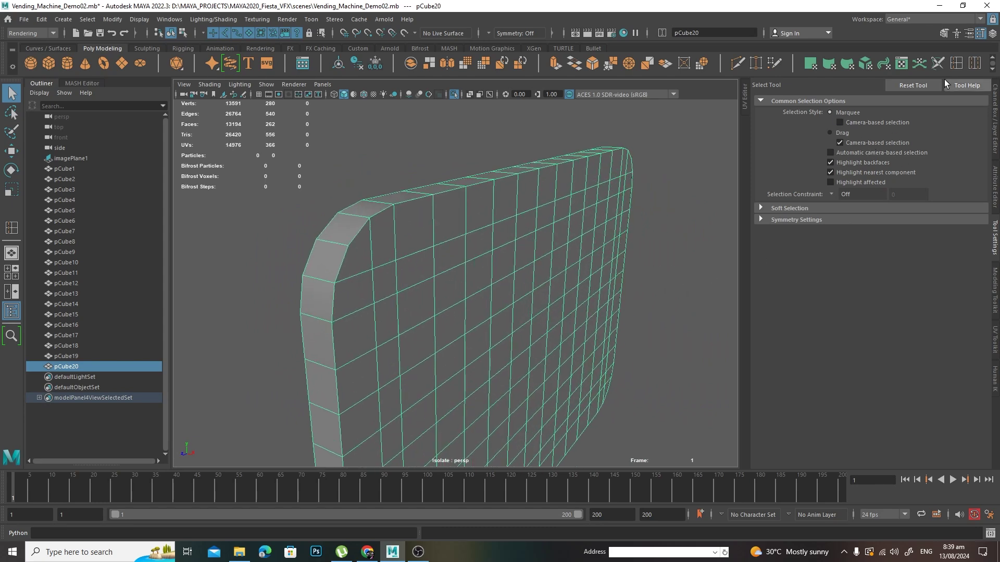
# Step: Insert two edge loops around the panel's rim, one near each face, using relative distance from edge
pyautogui.click(956, 63)
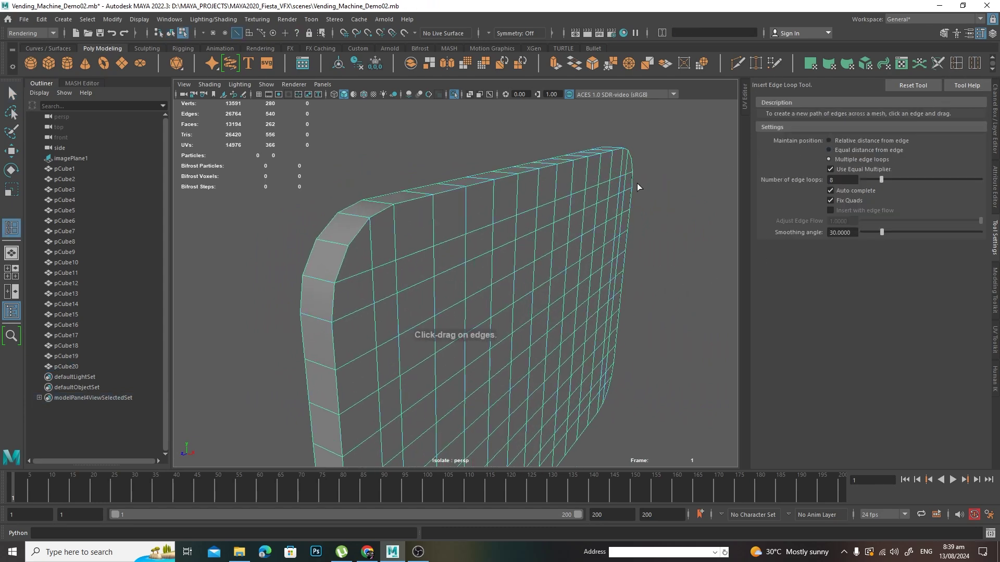
pyautogui.keyDown('alt'); pyautogui.moveTo(636, 186); pyautogui.dragTo(644, 186); pyautogui.keyUp('alt')
pyautogui.click(894, 141)
pyautogui.keyDown('alt'); pyautogui.moveTo(583, 217); pyautogui.dragTo(486, 231); pyautogui.keyUp('alt')
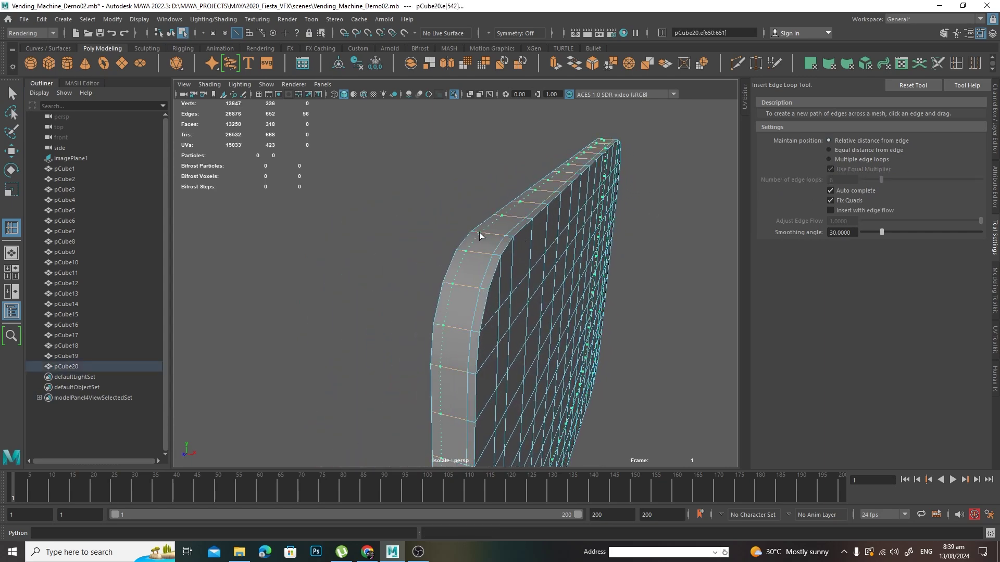
# Step: Examine the panel's rounded corners and rim in smooth preview from object mode, and switch back to the unsmoothed display
pyautogui.press('3')
pyautogui.press('q')
pyautogui.moveTo(519, 225); pyautogui.dragTo(570, 199, button='right')
pyautogui.click(658, 216)
pyautogui.keyDown('alt'); pyautogui.moveTo(664, 222); pyautogui.dragTo(619, 229); pyautogui.keyUp('alt')
pyautogui.click(489, 224)
pyautogui.keyDown('alt'); pyautogui.moveTo(488, 224); pyautogui.dragTo(516, 247); pyautogui.keyUp('alt')
pyautogui.scroll(-3, 465, 281)
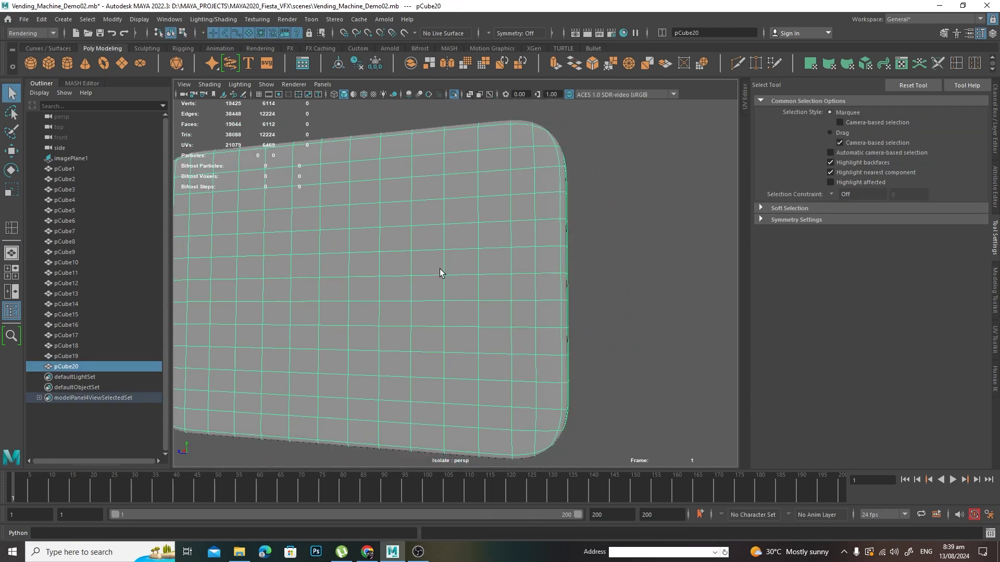
pyautogui.keyDown('alt'); pyautogui.moveTo(440, 269); pyautogui.dragTo(507, 271, button='middle'); pyautogui.keyUp('alt')
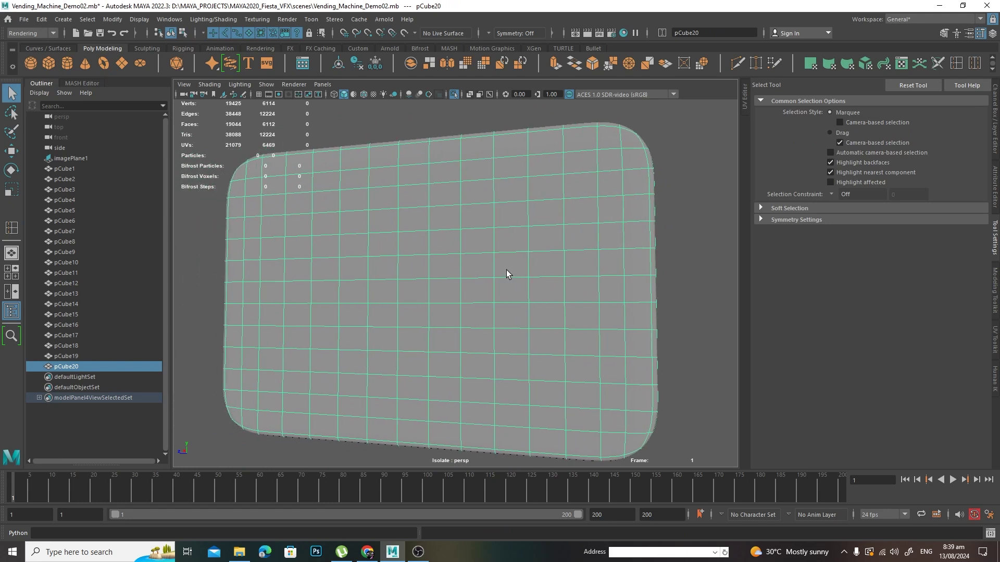
pyautogui.keyDown('alt'); pyautogui.moveTo(506, 269); pyautogui.dragTo(587, 267); pyautogui.keyUp('alt')
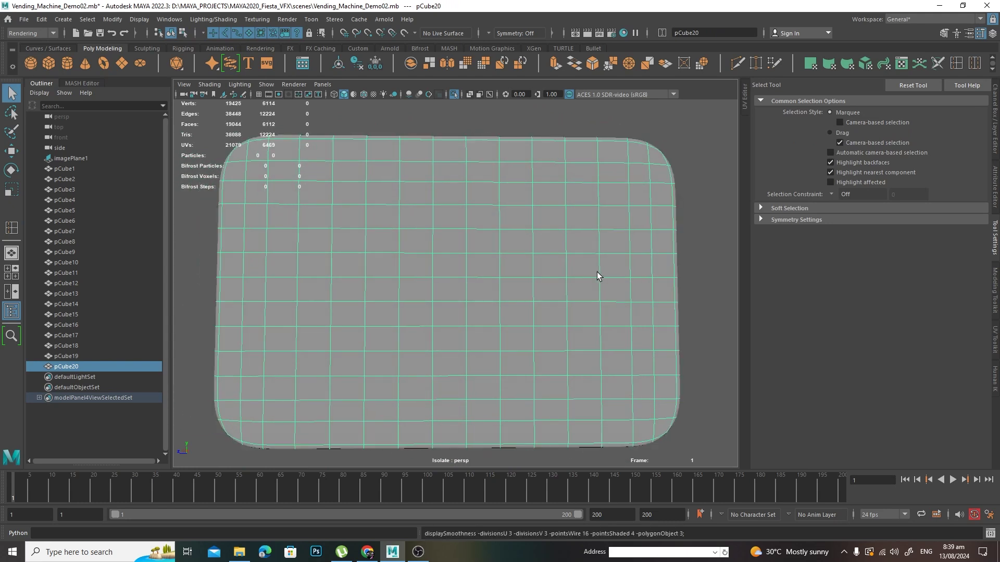
pyautogui.press('3')
pyautogui.press('1')
pyautogui.click(711, 293)
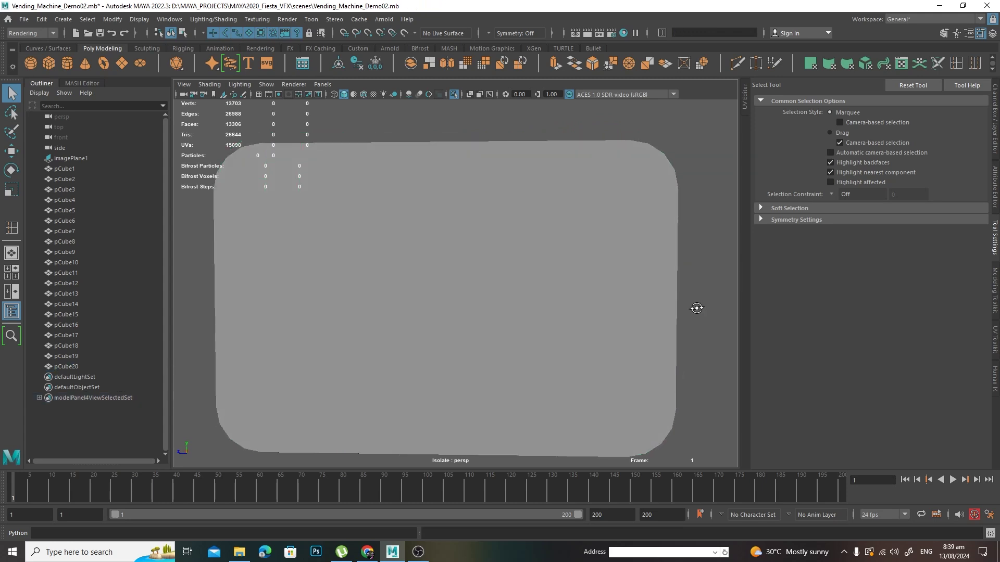
pyautogui.click(634, 306)
pyautogui.keyDown('alt'); pyautogui.moveTo(633, 302); pyautogui.dragTo(604, 300, button='right'); pyautogui.keyUp('alt')
pyautogui.keyDown('alt'); pyautogui.moveTo(605, 300); pyautogui.dragTo(633, 272, button='middle'); pyautogui.keyUp('alt')
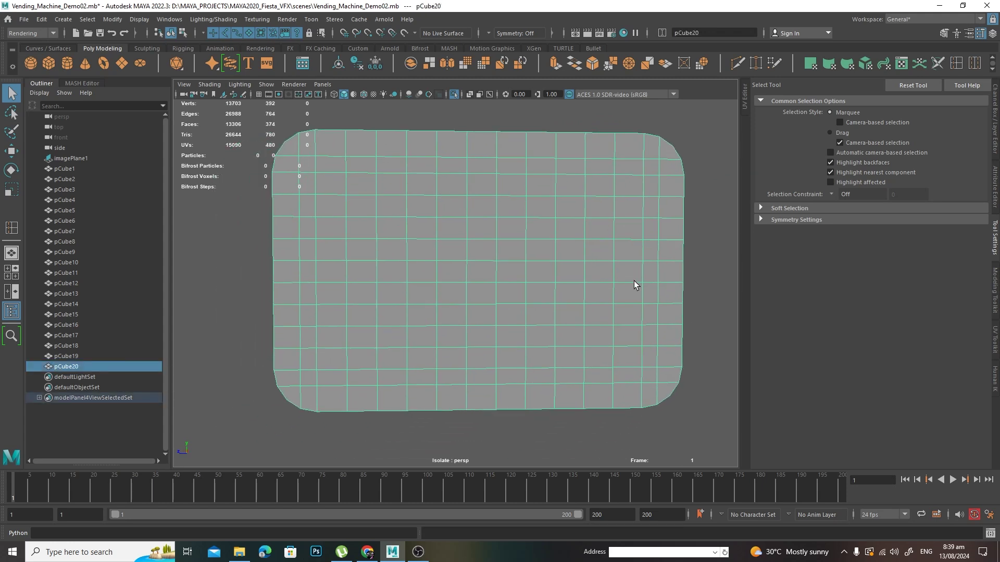
pyautogui.keyDown('alt'); pyautogui.moveTo(633, 282); pyautogui.dragTo(625, 282); pyautogui.keyUp('alt')
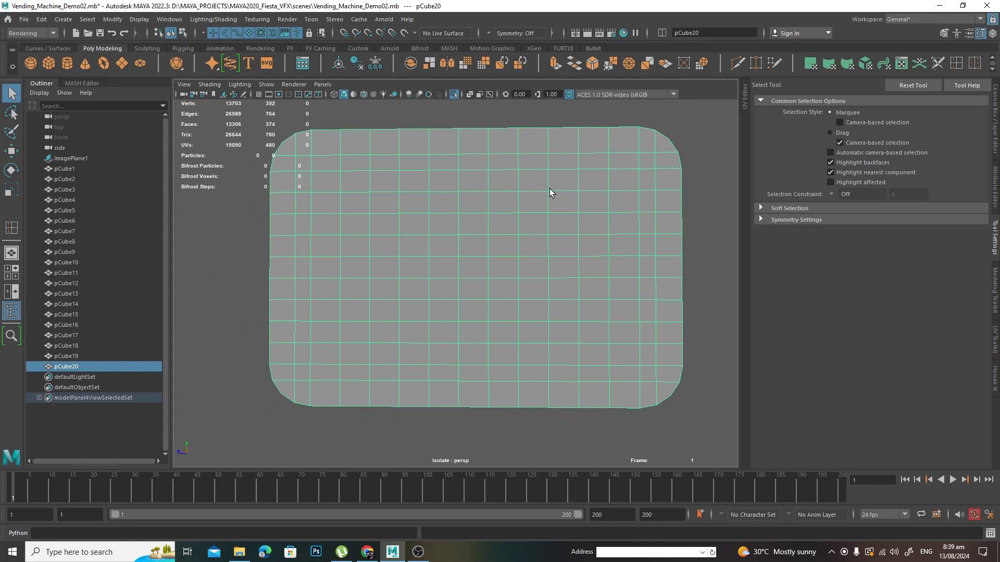
pyautogui.keyDown('alt'); pyautogui.moveTo(558, 188); pyautogui.dragTo(556, 231); pyautogui.keyUp('alt')
pyautogui.press('r')
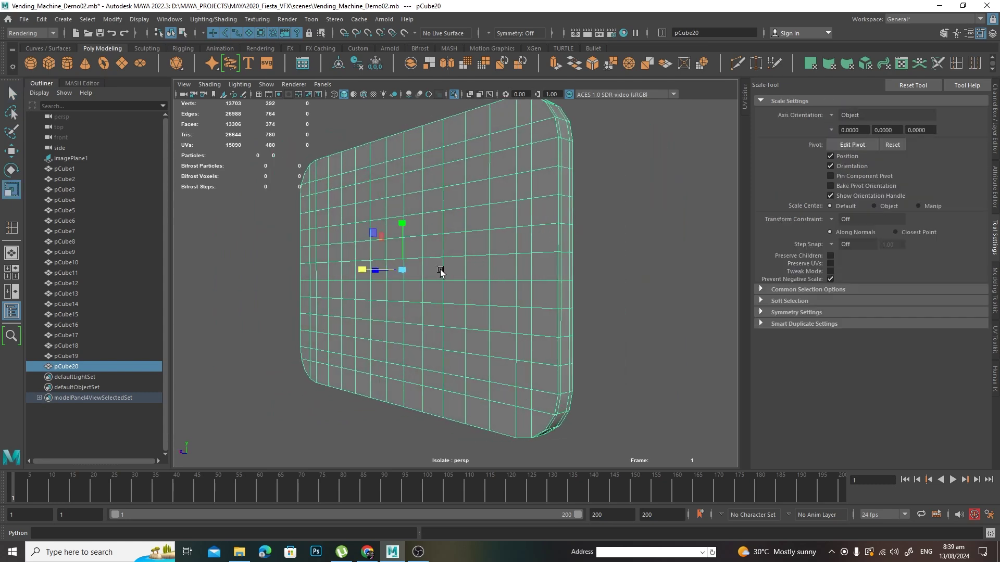
pyautogui.moveTo(366, 268); pyautogui.dragTo(362, 267)
pyautogui.hotkey('ctrl', 'z')
pyautogui.press('q')
# Step: Select a block of faces three columns wide and four rows high near the panel's upper right corner
pyautogui.keyDown('alt'); pyautogui.moveTo(485, 263); pyautogui.dragTo(526, 263); pyautogui.keyUp('alt')
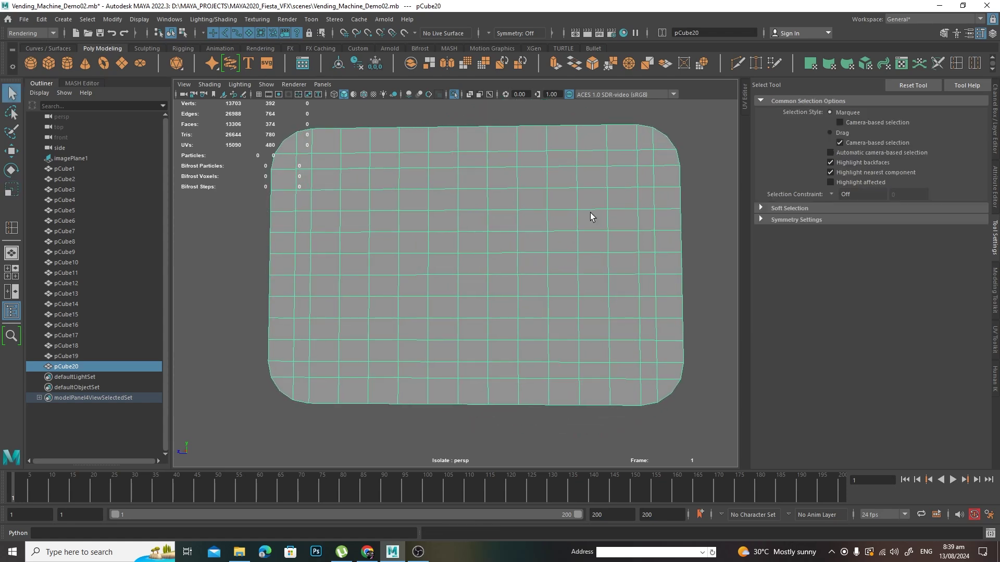
pyautogui.rightClick(565, 199)
pyautogui.moveTo(565, 199); pyautogui.dragTo(570, 230, button='right')
pyautogui.keyDown('alt'); pyautogui.moveTo(587, 243); pyautogui.dragTo(594, 247); pyautogui.keyUp('alt')
pyautogui.keyDown('alt'); pyautogui.moveTo(594, 248); pyautogui.dragTo(584, 248, button='middle'); pyautogui.keyUp('alt')
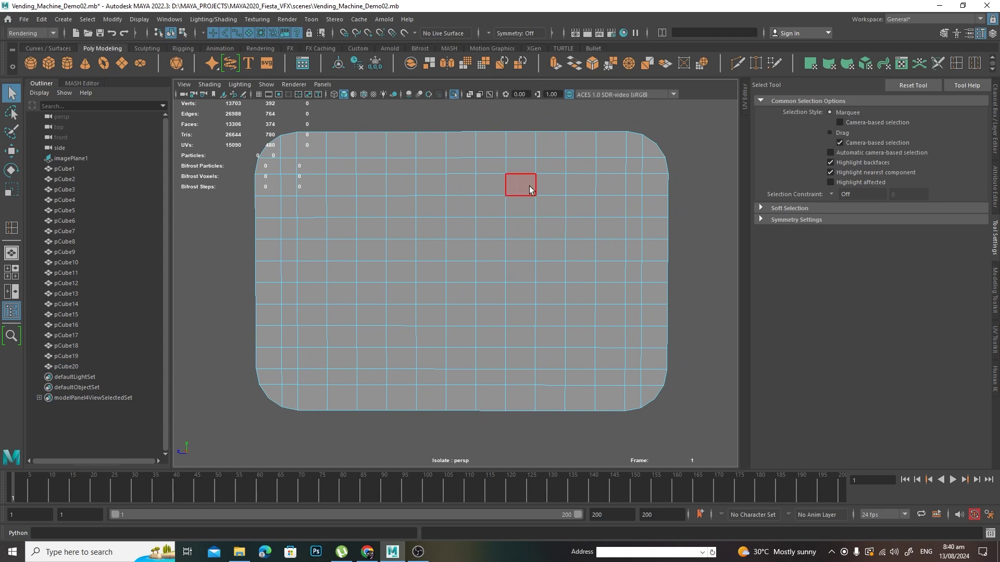
pyautogui.keyDown('shift'); pyautogui.moveTo(529, 186); pyautogui.dragTo(562, 187); pyautogui.keyUp('shift')
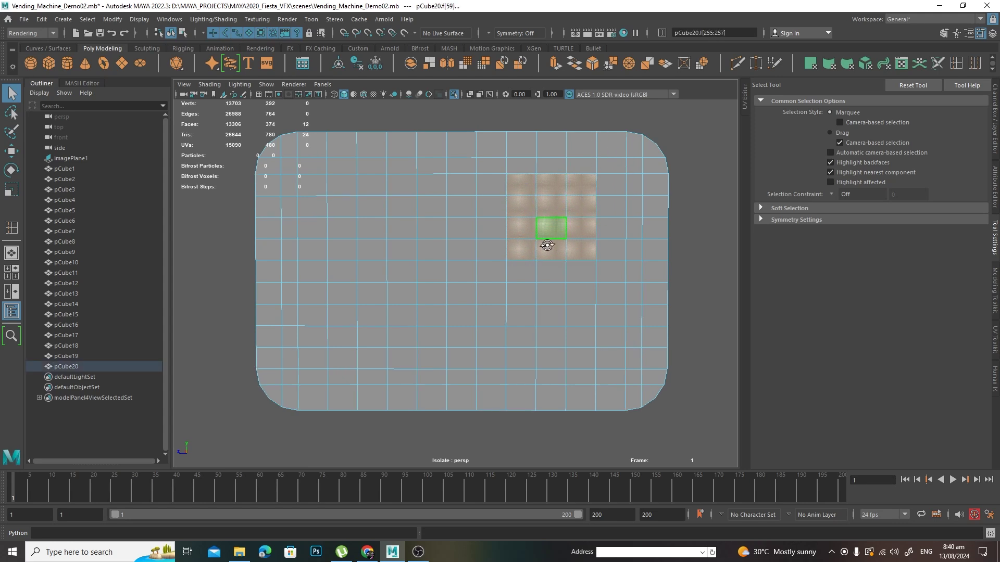
# Step: Try extending the face selection to four columns by five rows, and reduce it back to three by four
pyautogui.keyDown('alt'); pyautogui.moveTo(547, 241); pyautogui.dragTo(559, 276); pyautogui.keyUp('alt')
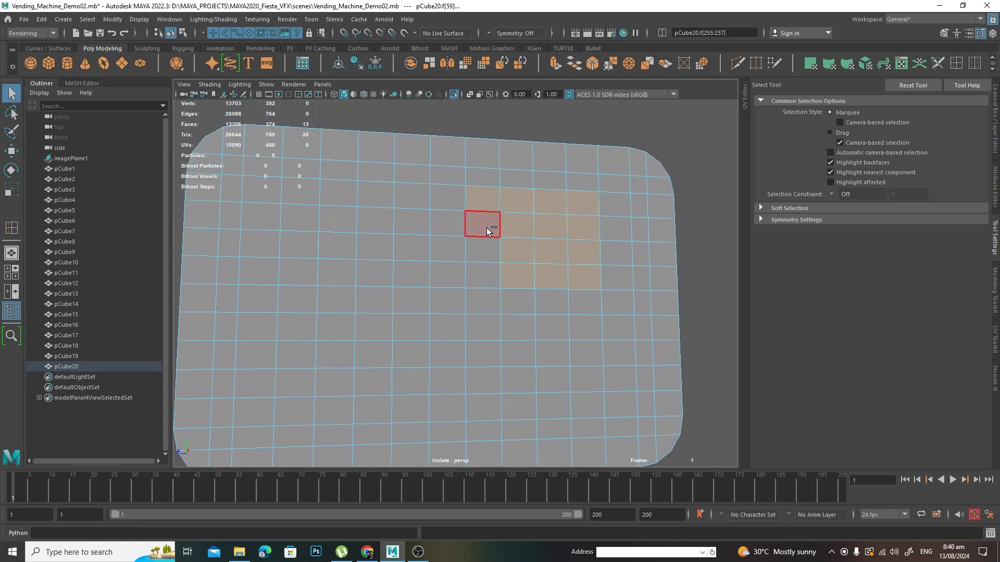
pyautogui.keyDown('alt'); pyautogui.moveTo(584, 301); pyautogui.dragTo(533, 297); pyautogui.keyUp('alt')
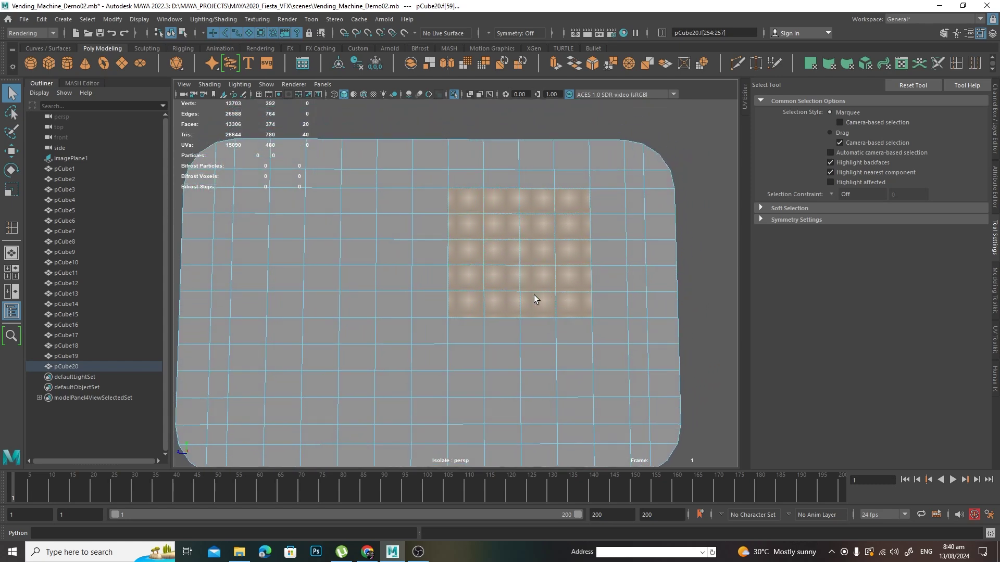
pyautogui.keyDown('alt'); pyautogui.moveTo(533, 297); pyautogui.dragTo(596, 268, button='middle'); pyautogui.keyUp('alt')
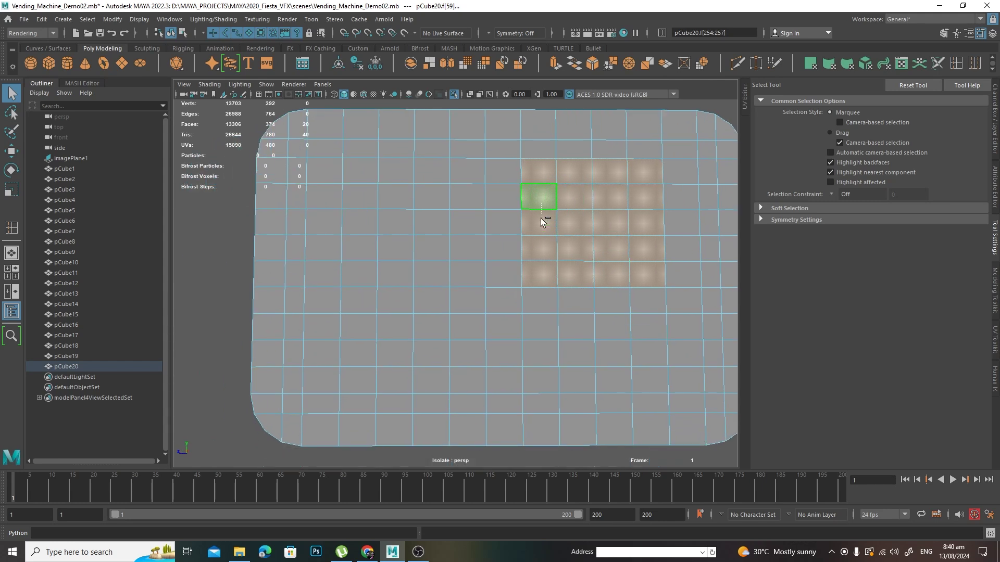
pyautogui.keyDown('ctrl'); pyautogui.moveTo(542, 239); pyautogui.dragTo(667, 277); pyautogui.keyUp('ctrl')
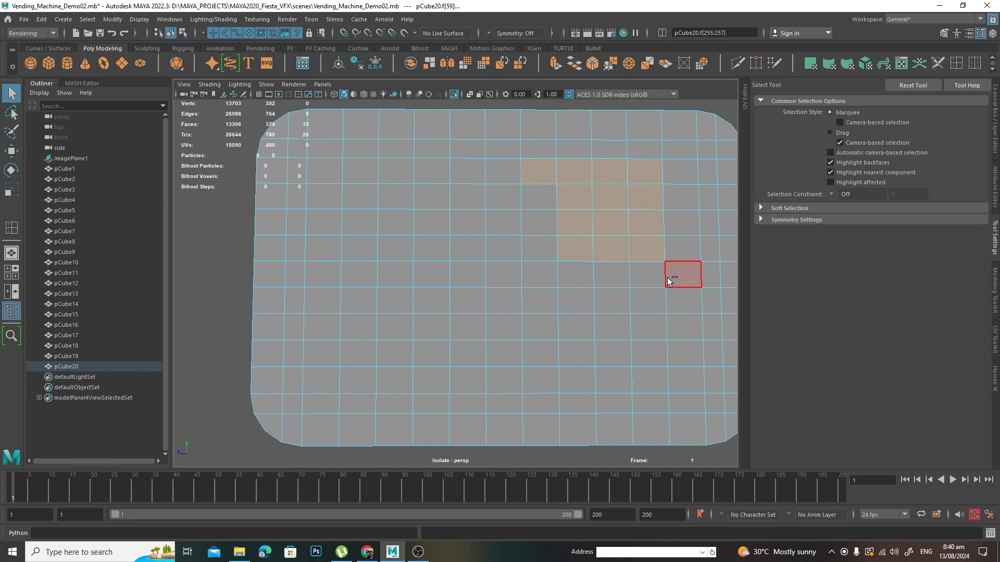
pyautogui.keyDown('ctrl'); pyautogui.click(532, 174); pyautogui.keyUp('ctrl')
# Step: Extrude the selected block of faces in place with an offset of 0.15
pyautogui.keyDown('alt'); pyautogui.moveTo(607, 231); pyautogui.dragTo(592, 210); pyautogui.keyUp('alt')
pyautogui.keyDown('shift'); pyautogui.rightClick(592, 211); pyautogui.keyUp('shift')
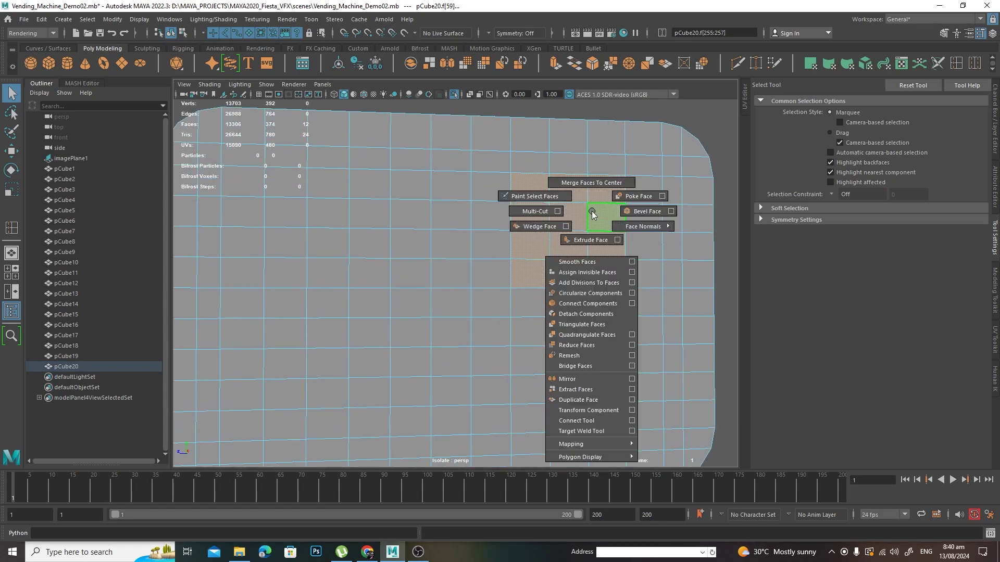
pyautogui.keyDown('shift'); pyautogui.moveTo(545, 229); pyautogui.dragTo(591, 232, button='right'); pyautogui.keyUp('shift')
pyautogui.keyDown('alt'); pyautogui.moveTo(591, 232); pyautogui.dragTo(600, 228); pyautogui.keyUp('alt')
pyautogui.keyDown('alt'); pyautogui.moveTo(600, 227); pyautogui.dragTo(554, 249, button='middle'); pyautogui.keyUp('alt')
pyautogui.keyDown('alt'); pyautogui.moveTo(561, 248); pyautogui.dragTo(542, 255, button='right'); pyautogui.keyUp('alt')
pyautogui.keyDown('alt'); pyautogui.moveTo(542, 255); pyautogui.dragTo(597, 280); pyautogui.keyUp('alt')
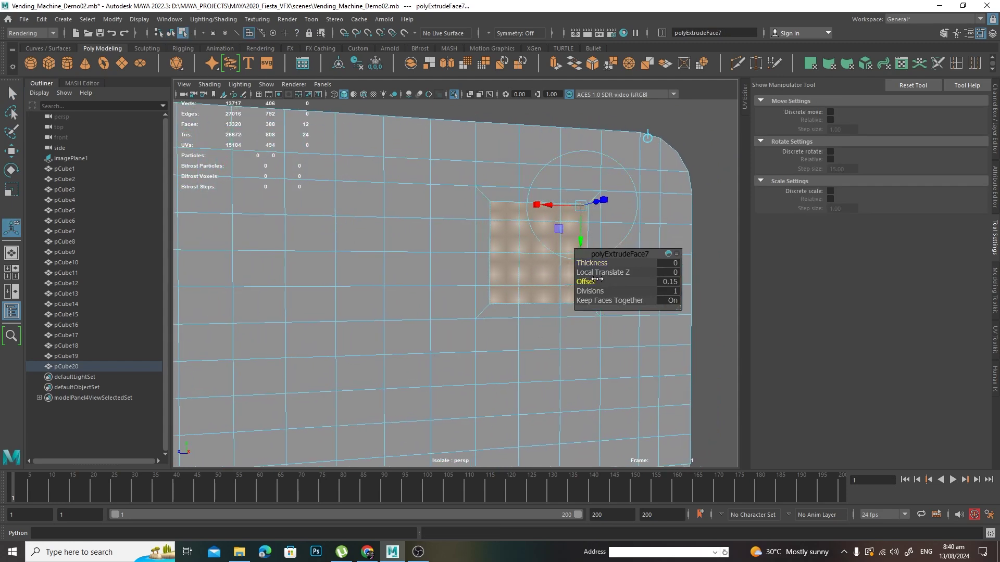
pyautogui.keyDown('alt'); pyautogui.moveTo(510, 258); pyautogui.dragTo(458, 245, button='middle'); pyautogui.keyUp('alt')
pyautogui.keyDown('alt'); pyautogui.moveTo(458, 245); pyautogui.dragTo(490, 249, button='right'); pyautogui.keyUp('alt')
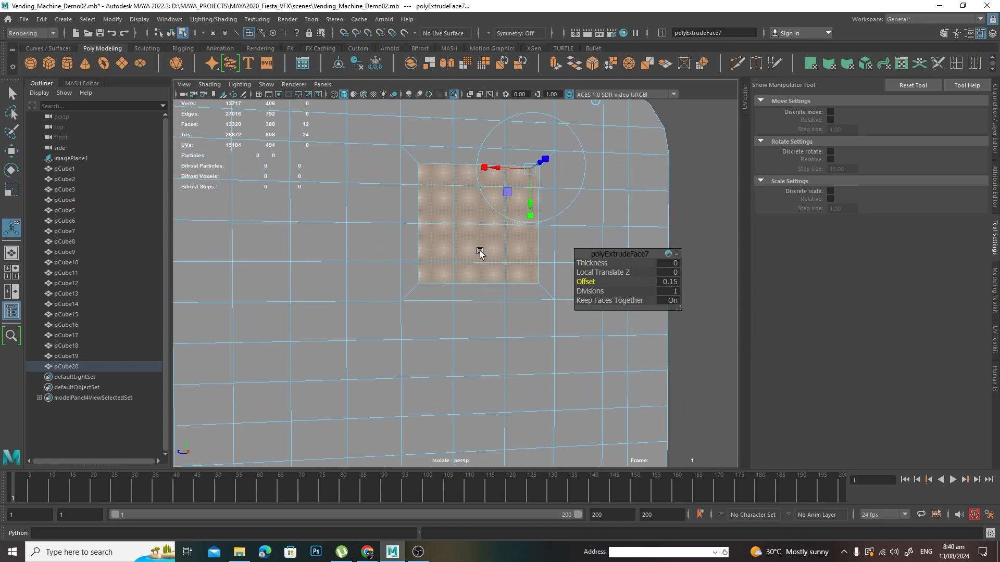
pyautogui.keyDown('alt'); pyautogui.moveTo(480, 250); pyautogui.dragTo(479, 250); pyautogui.keyUp('alt')
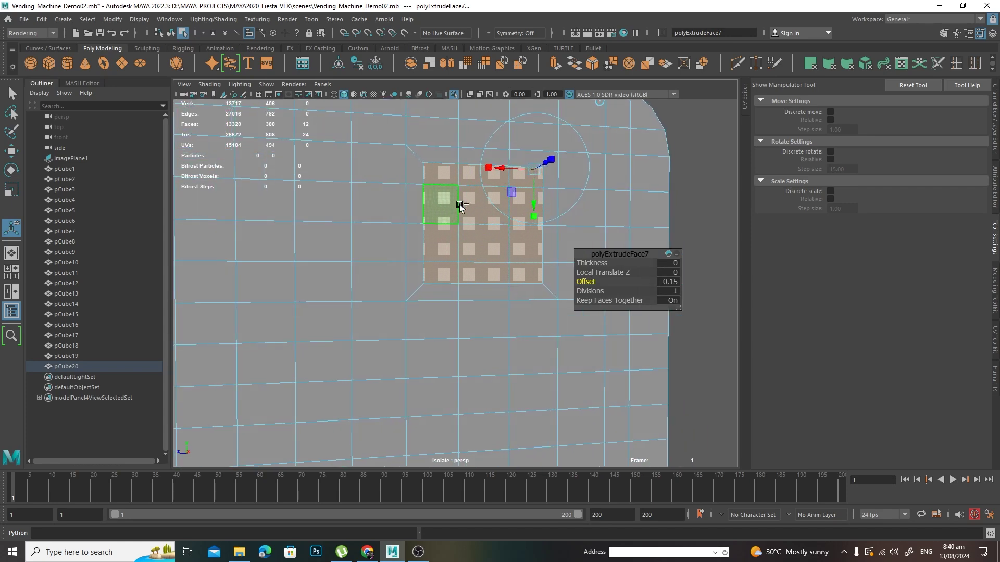
# Step: Circularize the inset faces and scale the resulting circle down uniformly by a small amount
pyautogui.keyDown('shift'); pyautogui.rightClick(460, 206); pyautogui.keyUp('shift')
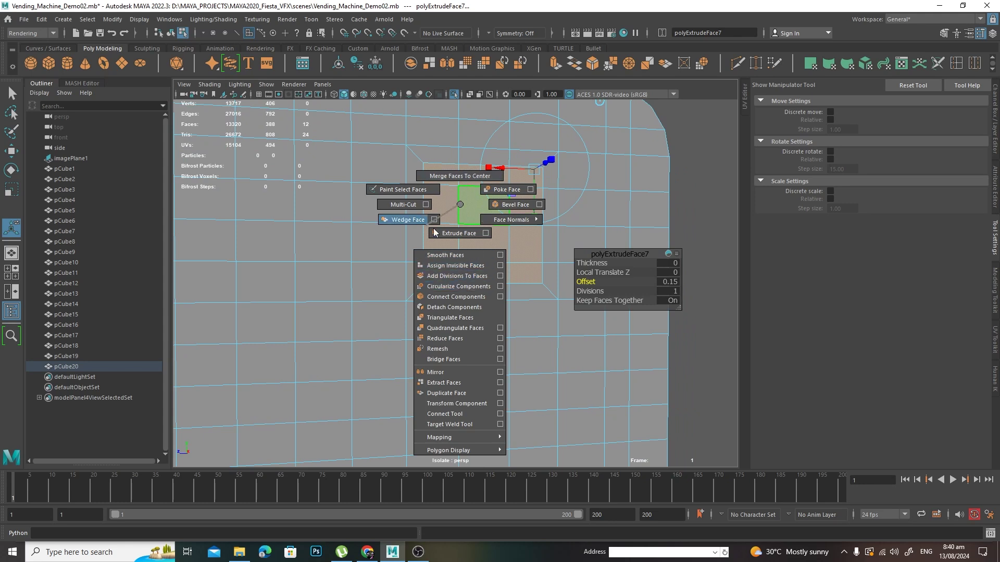
pyautogui.click(467, 287)
pyautogui.keyDown('alt'); pyautogui.moveTo(484, 250); pyautogui.dragTo(474, 270); pyautogui.keyUp('alt')
pyautogui.press('r')
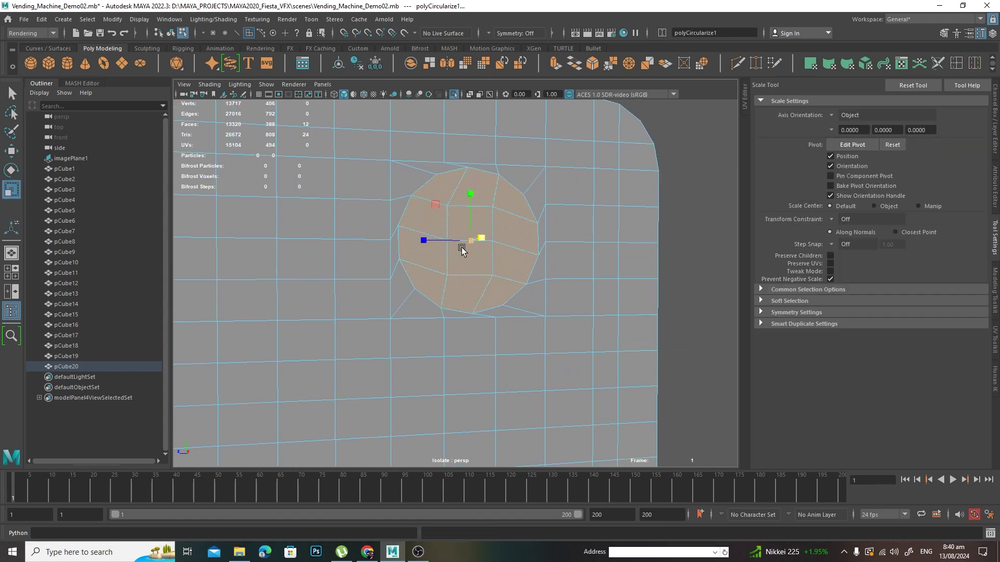
pyautogui.moveTo(469, 244); pyautogui.dragTo(457, 248)
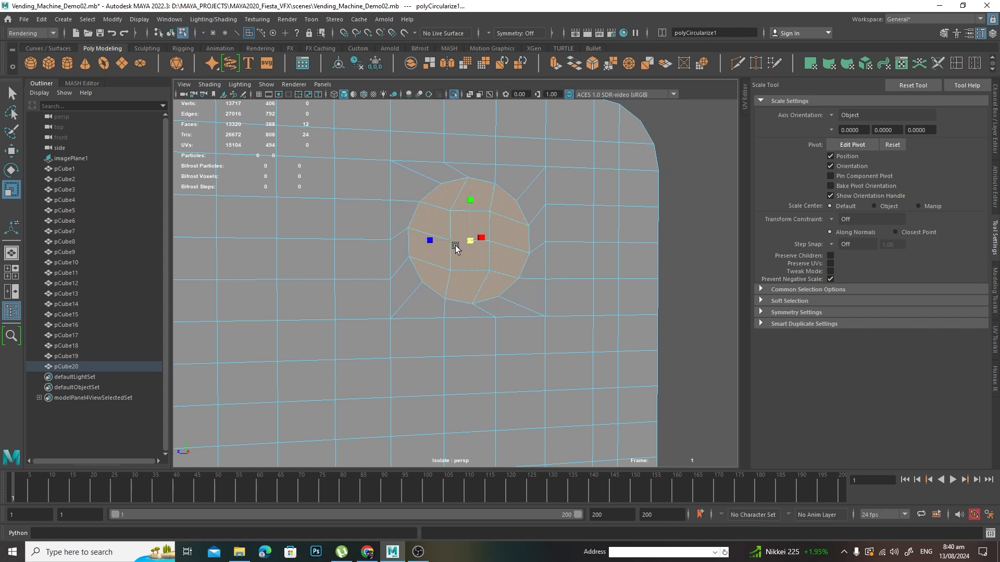
# Step: Extrude the circular faces twice into the panel to form a shallow round recess
pyautogui.scroll(-6, 443, 252)
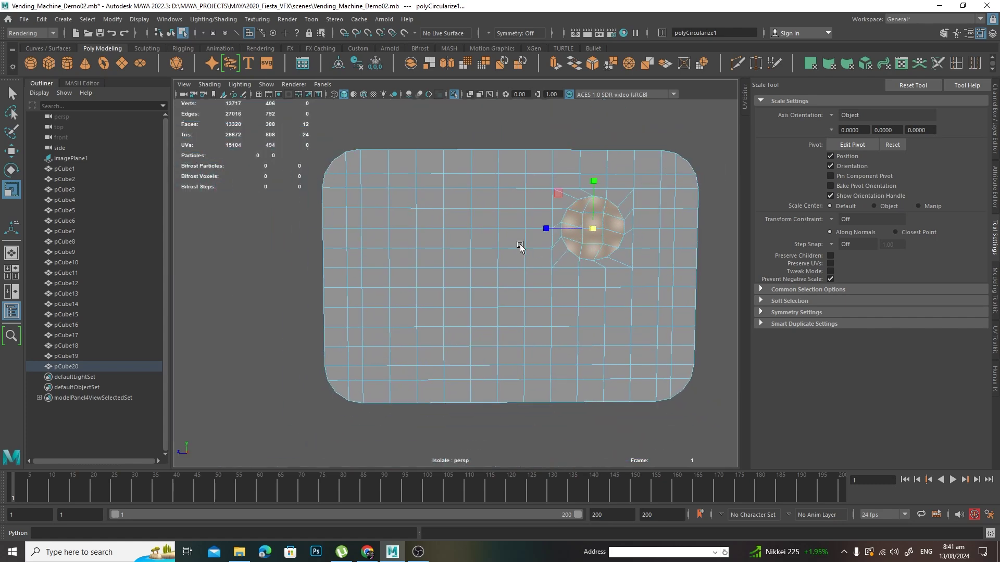
pyautogui.keyDown('alt'); pyautogui.moveTo(542, 254); pyautogui.dragTo(560, 259); pyautogui.keyUp('alt')
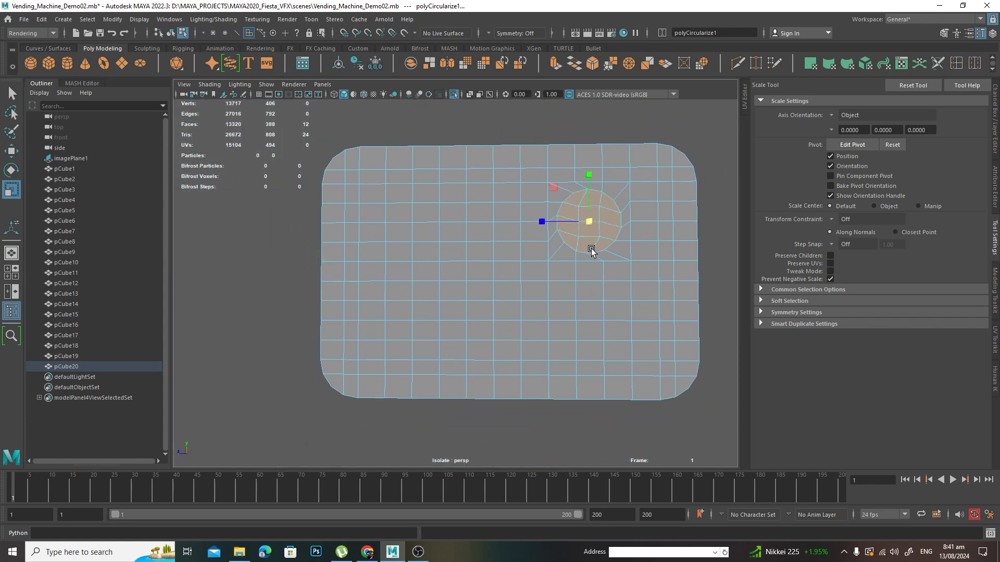
pyautogui.keyDown('alt'); pyautogui.moveTo(589, 250); pyautogui.dragTo(511, 270, button='middle'); pyautogui.keyUp('alt')
pyautogui.scroll(5, 558, 236)
pyautogui.scroll(-4, 558, 238)
pyautogui.keyDown('alt'); pyautogui.moveTo(513, 279); pyautogui.dragTo(549, 254); pyautogui.keyUp('alt')
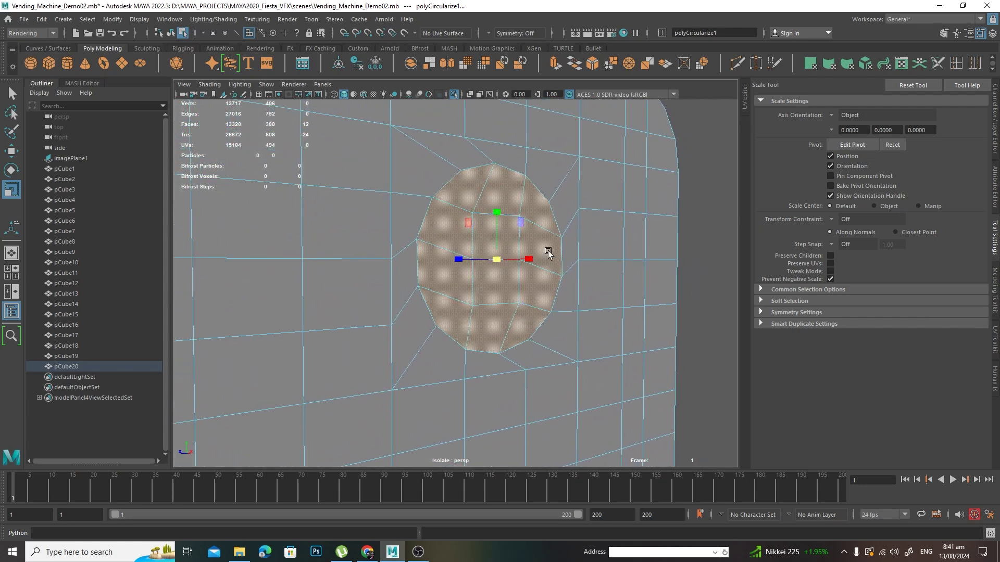
pyautogui.keyDown('shift'); pyautogui.moveTo(548, 239); pyautogui.dragTo(549, 265, button='right'); pyautogui.keyUp('shift')
pyautogui.keyDown('alt'); pyautogui.moveTo(535, 269); pyautogui.dragTo(559, 270); pyautogui.keyUp('alt')
pyautogui.moveTo(578, 209); pyautogui.dragTo(572, 210)
pyautogui.keyDown('shift'); pyautogui.moveTo(572, 213); pyautogui.dragTo(571, 214, button='right'); pyautogui.keyUp('shift')
pyautogui.moveTo(571, 213); pyautogui.dragTo(459, 269)
# Step: Check the round recess in smooth preview from object mode and return to the unsmoothed display
pyautogui.press('q')
pyautogui.moveTo(512, 220); pyautogui.dragTo(562, 207, button='right')
pyautogui.click(641, 204)
pyautogui.moveTo(644, 219)
pyautogui.keyDown('alt'); pyautogui.mouseDown(button='right')
pyautogui.moveTo(562, 234)
pyautogui.moveTo(654, 236)
pyautogui.mouseUp(button='right'); pyautogui.keyUp('alt')
pyautogui.keyDown('alt'); pyautogui.moveTo(654, 240); pyautogui.dragTo(558, 256); pyautogui.keyUp('alt')
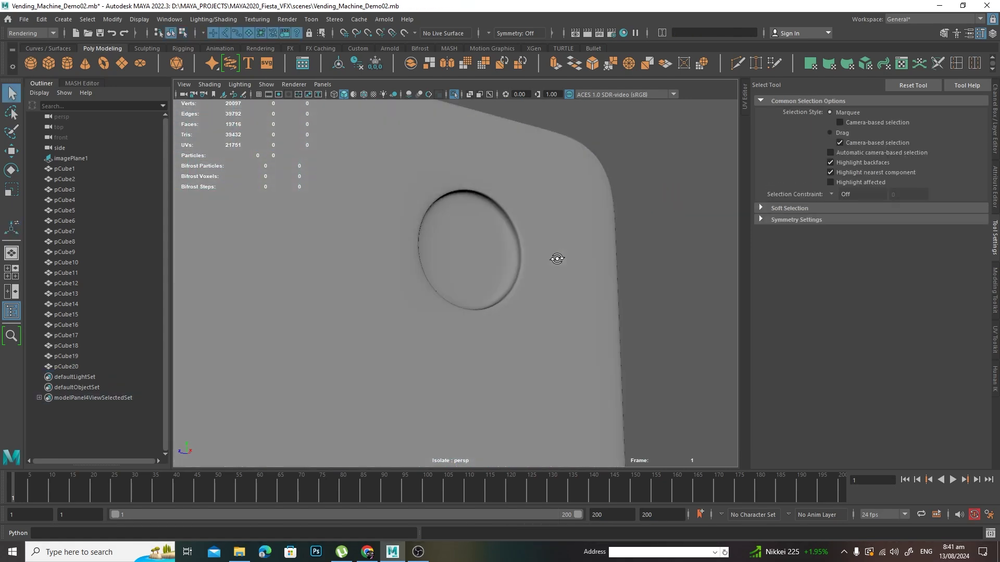
pyautogui.click(559, 257)
pyautogui.press('1')
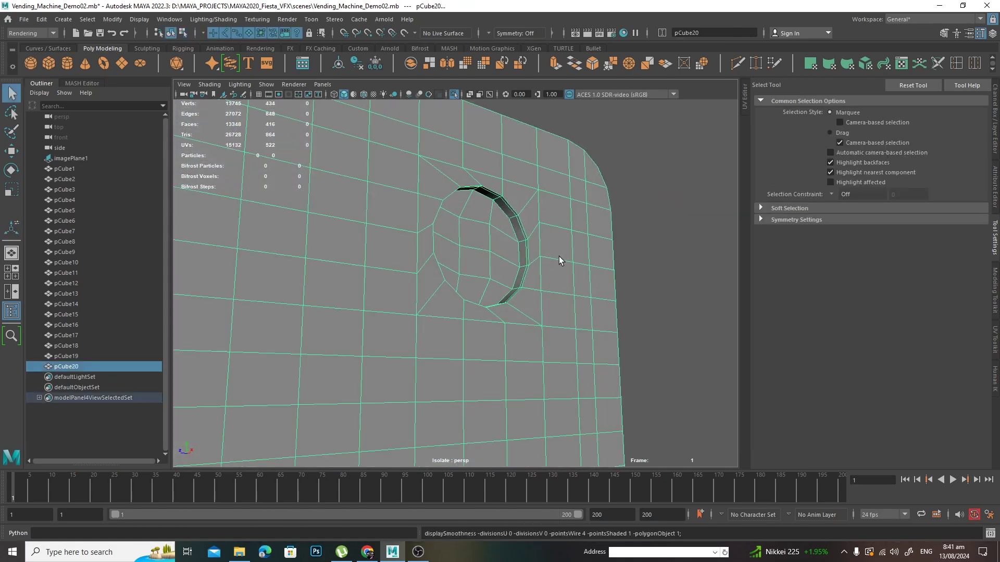
# Step: Undo back to the selection of the recess's floor faces and extrude them with an offset of 0.15
pyautogui.hotkey('ctrl', 'z')
pyautogui.hotkey('ctrl', 'z')
pyautogui.hotkey('ctrl', 'z')
pyautogui.hotkey('ctrl', 'z')
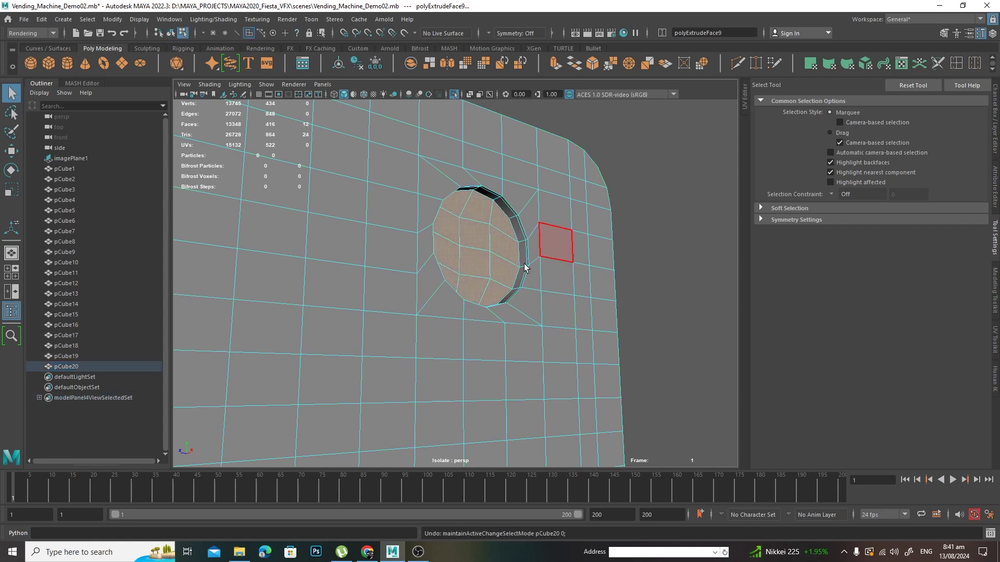
pyautogui.keyDown('alt'); pyautogui.moveTo(497, 274); pyautogui.dragTo(565, 286, button='right'); pyautogui.keyUp('alt')
pyautogui.keyDown('alt'); pyautogui.moveTo(565, 286); pyautogui.dragTo(508, 225); pyautogui.keyUp('alt')
pyautogui.keyDown('shift'); pyautogui.moveTo(509, 229); pyautogui.dragTo(505, 243, button='right'); pyautogui.keyUp('shift')
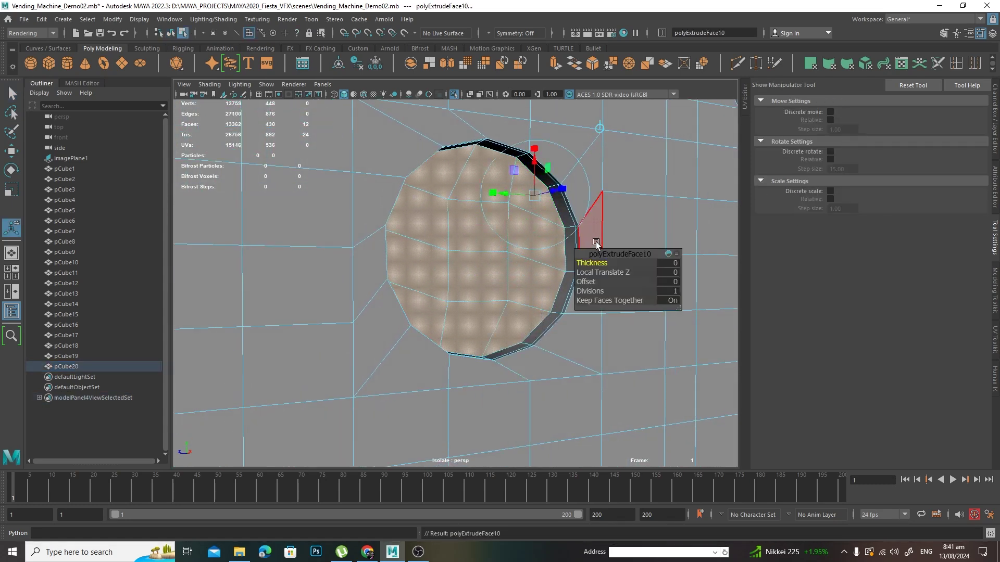
pyautogui.click(586, 282)
pyautogui.moveTo(497, 285); pyautogui.dragTo(503, 283, button='middle')
pyautogui.keyDown('alt'); pyautogui.moveTo(527, 284); pyautogui.dragTo(505, 285); pyautogui.keyUp('alt')
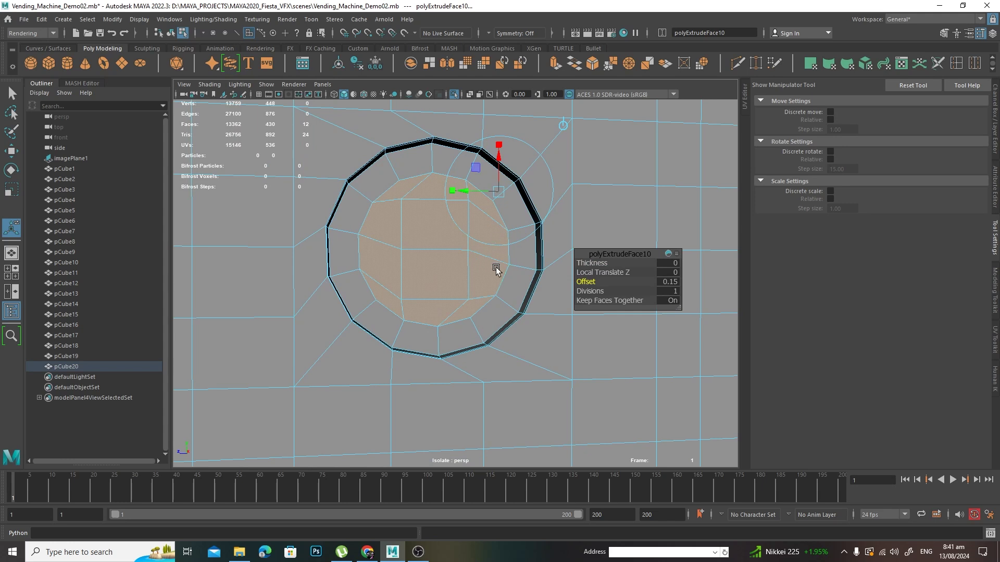
# Step: Scale the inset faces on the recess floor horizontally into a narrow vertical slot shape
pyautogui.press('r')
pyautogui.moveTo(393, 250); pyautogui.dragTo(431, 256)
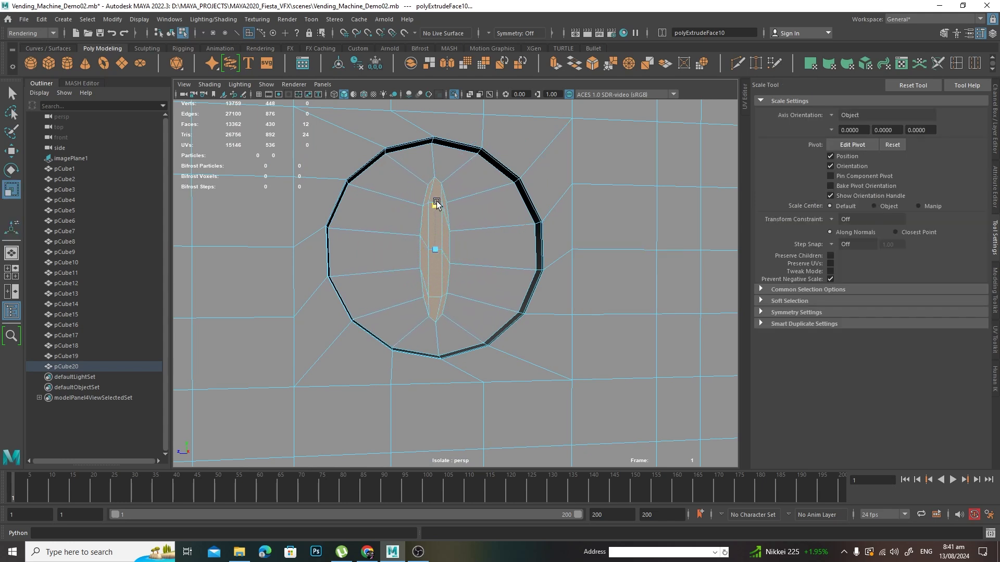
pyautogui.keyDown('alt'); pyautogui.moveTo(436, 202); pyautogui.dragTo(460, 231); pyautogui.keyUp('alt')
pyautogui.keyDown('alt'); pyautogui.moveTo(460, 228); pyautogui.dragTo(479, 265, button='middle'); pyautogui.keyUp('alt')
pyautogui.keyDown('alt'); pyautogui.moveTo(480, 265); pyautogui.dragTo(595, 278, button='right'); pyautogui.keyUp('alt')
pyautogui.keyDown('alt'); pyautogui.moveTo(547, 219); pyautogui.dragTo(538, 273, button='middle'); pyautogui.keyUp('alt')
pyautogui.scroll(1, 539, 272)
# Step: In vertex mode, raise the slot's upper right-side vertex and lower the upper inner pair and the top vertex
pyautogui.press('q')
pyautogui.moveTo(464, 208); pyautogui.dragTo(474, 200, button='right')
pyautogui.keyDown('alt'); pyautogui.moveTo(474, 200); pyautogui.dragTo(495, 243, button='middle'); pyautogui.keyUp('alt')
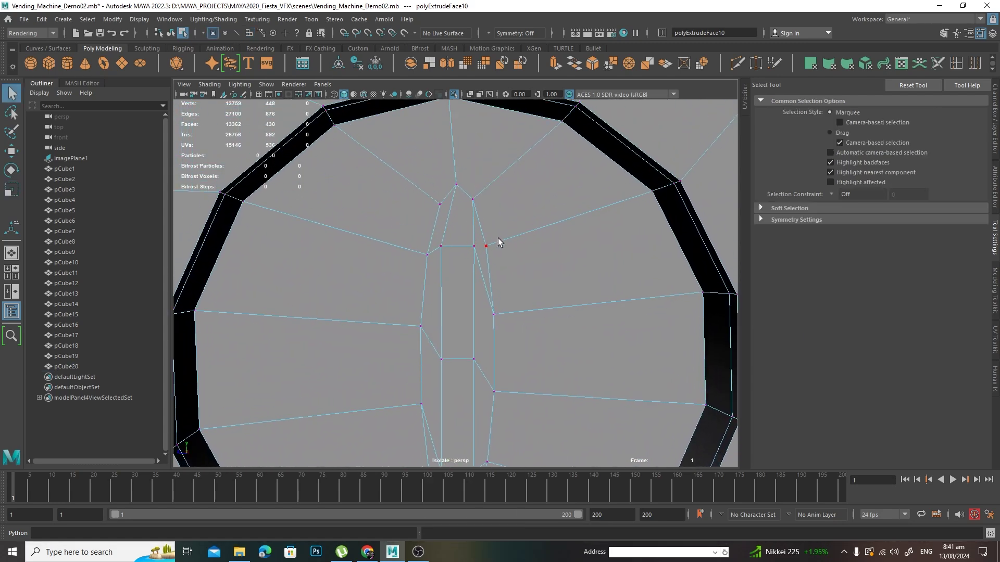
pyautogui.moveTo(489, 326); pyautogui.dragTo(489, 326)
pyautogui.press('w')
pyautogui.moveTo(495, 274); pyautogui.dragTo(494, 221)
pyautogui.moveTo(467, 253); pyautogui.dragTo(466, 251)
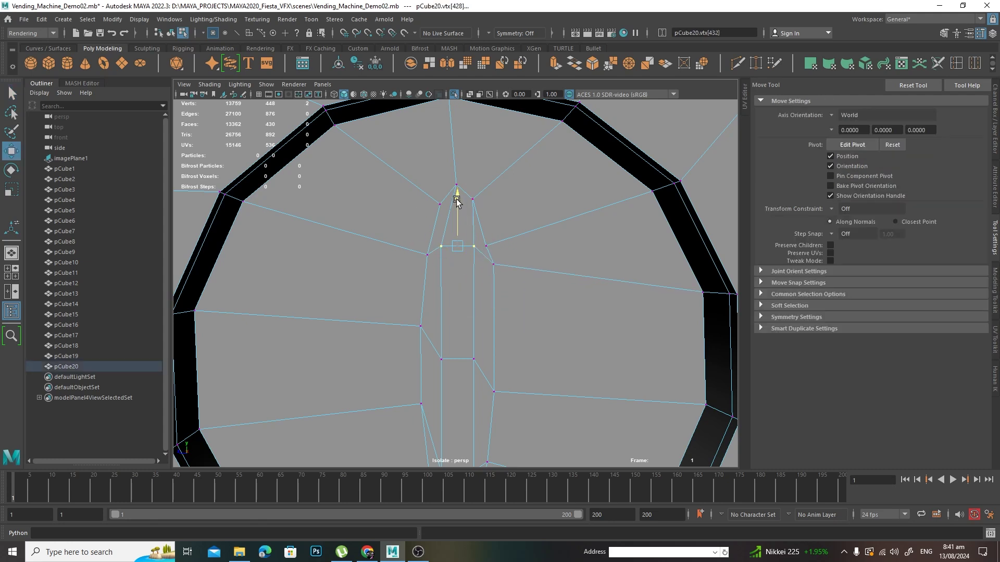
pyautogui.click(456, 185)
pyautogui.moveTo(457, 142); pyautogui.dragTo(458, 151)
pyautogui.press('4')
pyautogui.press('5')
pyautogui.keyDown('alt'); pyautogui.moveTo(537, 364); pyautogui.dragTo(538, 213, button='middle'); pyautogui.keyUp('alt')
# Step: Adjust the heights of the slot's lower-row vertices, lowering the left one so that the row roughly lines up
pyautogui.click(425, 246)
pyautogui.moveTo(424, 210); pyautogui.dragTo(423, 254)
pyautogui.moveTo(508, 294); pyautogui.dragTo(449, 319)
pyautogui.moveTo(465, 271); pyautogui.dragTo(429, 300)
pyautogui.click(423, 316)
# Step: Flatten the slot's top row of vertices, scale it wider horizontally, and shift the left inner second-row vertex sideways
pyautogui.keyDown('alt'); pyautogui.moveTo(502, 281); pyautogui.dragTo(503, 356, button='middle'); pyautogui.keyUp('alt')
pyautogui.click(484, 217)
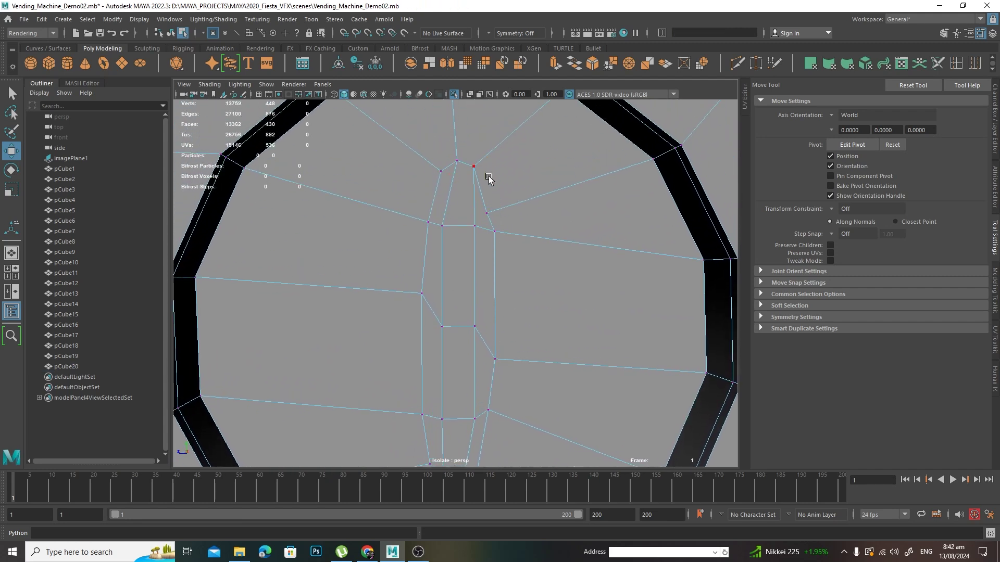
pyautogui.moveTo(485, 194); pyautogui.dragTo(494, 144)
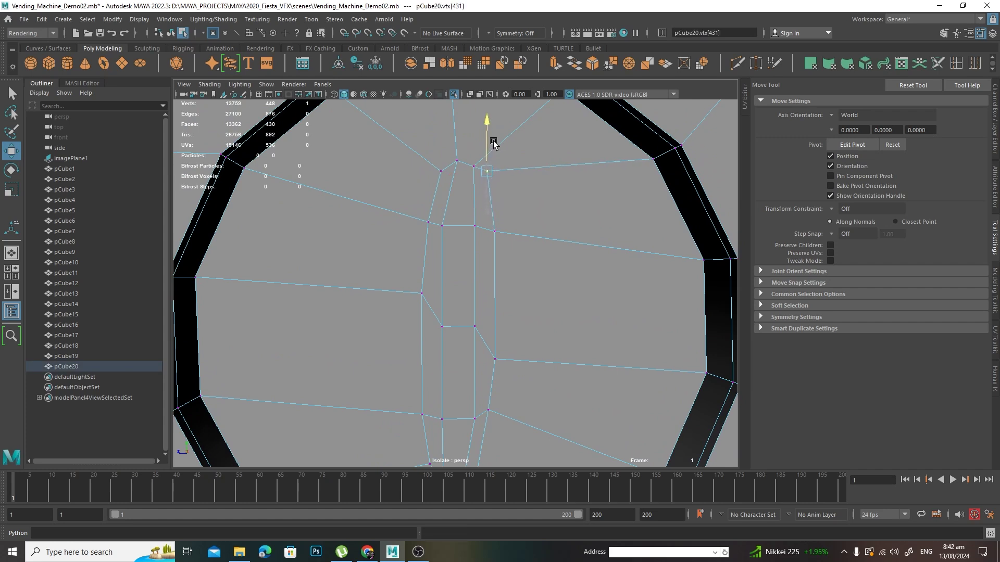
pyautogui.click(471, 163)
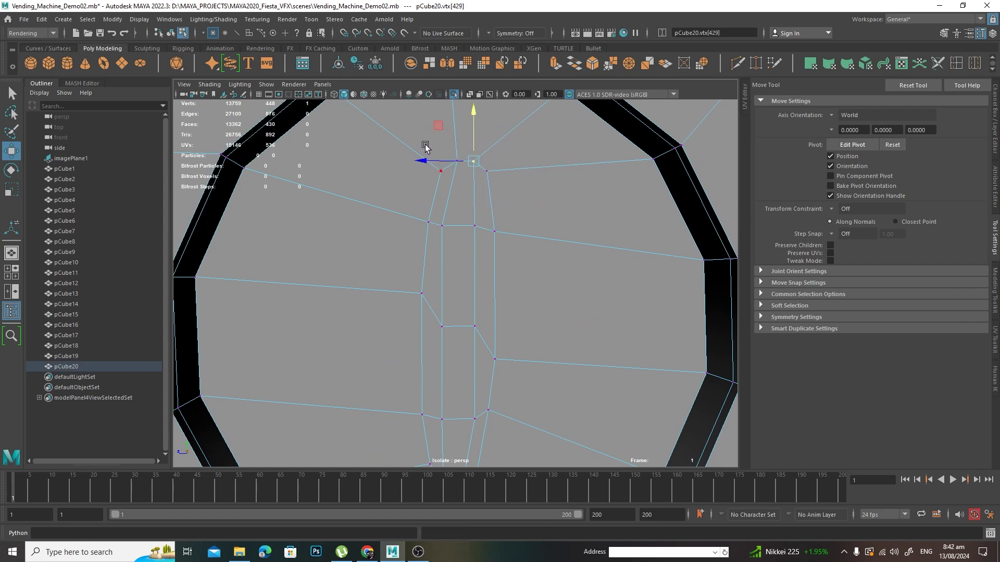
pyautogui.moveTo(439, 152); pyautogui.dragTo(492, 178)
pyautogui.press('r')
pyautogui.moveTo(414, 167); pyautogui.dragTo(399, 168)
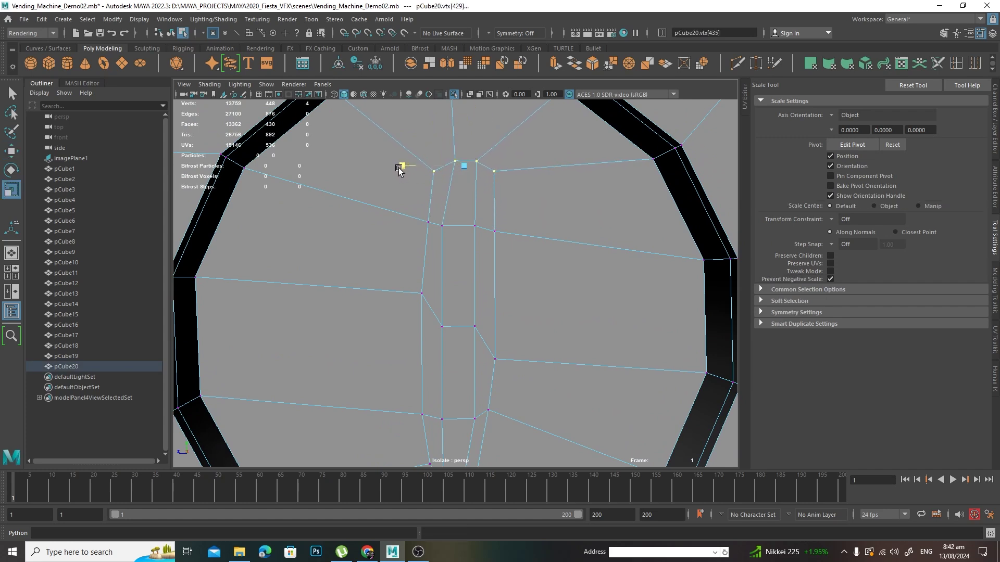
pyautogui.click(442, 226)
pyautogui.press('w')
pyautogui.moveTo(424, 228); pyautogui.dragTo(416, 228)
# Step: Level the slot's middle and lower vertex rows using grid snapping, undoing the last move
pyautogui.moveTo(406, 284); pyautogui.dragTo(508, 376)
pyautogui.press('x')
pyautogui.moveTo(459, 277); pyautogui.dragTo(464, 270)
pyautogui.moveTo(458, 388); pyautogui.dragTo(459, 292)
pyautogui.moveTo(545, 302); pyautogui.dragTo(546, 277, button='middle')
pyautogui.scroll(-1, 525, 372)
pyautogui.keyDown('alt'); pyautogui.moveTo(525, 372); pyautogui.dragTo(516, 340, button='middle'); pyautogui.keyUp('alt')
pyautogui.moveTo(509, 335); pyautogui.dragTo(419, 360)
pyautogui.press('x')
pyautogui.moveTo(462, 305); pyautogui.dragTo(465, 300)
pyautogui.hotkey('ctrl', 'z')
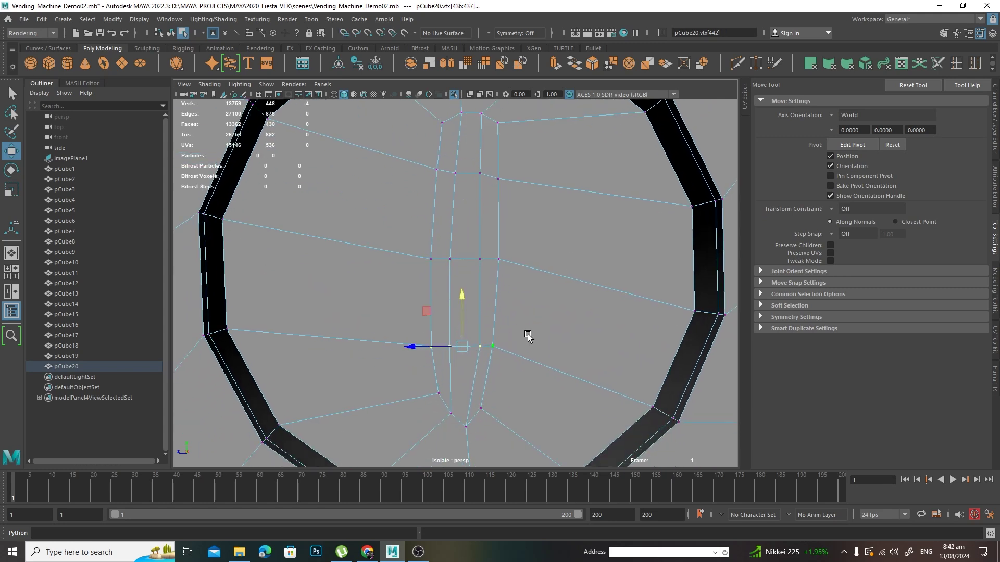
# Step: Align the slot's bottom vertices into a flat end and check the shape briefly in smooth preview
pyautogui.click(438, 393)
pyautogui.moveTo(440, 342); pyautogui.dragTo(439, 354)
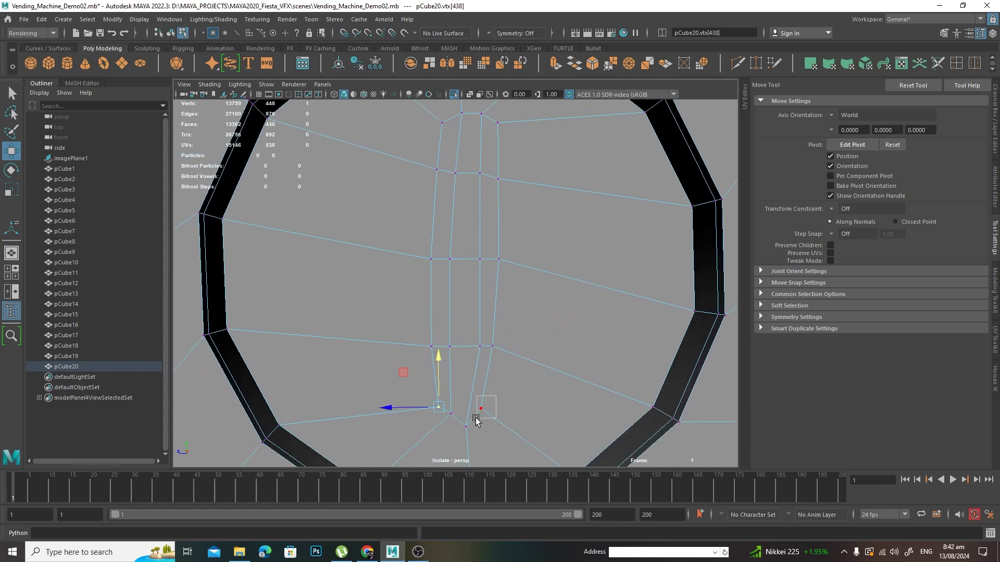
pyautogui.moveTo(477, 421)
pyautogui.mouseDown()
pyautogui.moveTo(469, 408)
pyautogui.moveTo(465, 435)
pyautogui.mouseUp()
pyautogui.moveTo(431, 397); pyautogui.dragTo(439, 383)
pyautogui.press('3')
pyautogui.moveTo(514, 371)
pyautogui.keyDown('alt'); pyautogui.mouseDown()
pyautogui.moveTo(561, 364)
pyautogui.moveTo(526, 369)
pyautogui.mouseUp(); pyautogui.keyUp('alt')
pyautogui.press('1')
pyautogui.moveTo(525, 371); pyautogui.dragTo(527, 338, button='middle')
# Step: In face mode, select the twelve faces that make up the slot on the recess floor
pyautogui.moveTo(467, 176); pyautogui.dragTo(466, 204, button='right')
pyautogui.click(463, 182)
pyautogui.keyDown('shift'); pyautogui.click(482, 180); pyautogui.keyUp('shift')
pyautogui.keyDown('shift'); pyautogui.click(500, 181); pyautogui.keyUp('shift')
pyautogui.keyDown('shift'); pyautogui.click(501, 224); pyautogui.keyUp('shift')
pyautogui.keyDown('shift'); pyautogui.click(472, 233); pyautogui.keyUp('shift')
pyautogui.keyDown('shift'); pyautogui.click(456, 277); pyautogui.keyUp('shift')
pyautogui.keyDown('shift'); pyautogui.click(453, 313); pyautogui.keyUp('shift')
pyautogui.keyDown('shift'); pyautogui.click(481, 307); pyautogui.keyUp('shift')
pyautogui.keyDown('shift'); pyautogui.click(499, 371); pyautogui.keyUp('shift')
pyautogui.keyDown('shift'); pyautogui.click(500, 374); pyautogui.keyUp('shift')
pyautogui.keyDown('shift'); pyautogui.click(501, 396); pyautogui.keyUp('shift')
pyautogui.keyDown('shift'); pyautogui.click(477, 397); pyautogui.keyUp('shift')
pyautogui.keyDown('shift'); pyautogui.click(457, 397); pyautogui.keyUp('shift')
pyautogui.keyDown('shift'); pyautogui.click(495, 337); pyautogui.keyUp('shift')
pyautogui.keyDown('alt'); pyautogui.moveTo(491, 342); pyautogui.dragTo(487, 341); pyautogui.keyUp('alt')
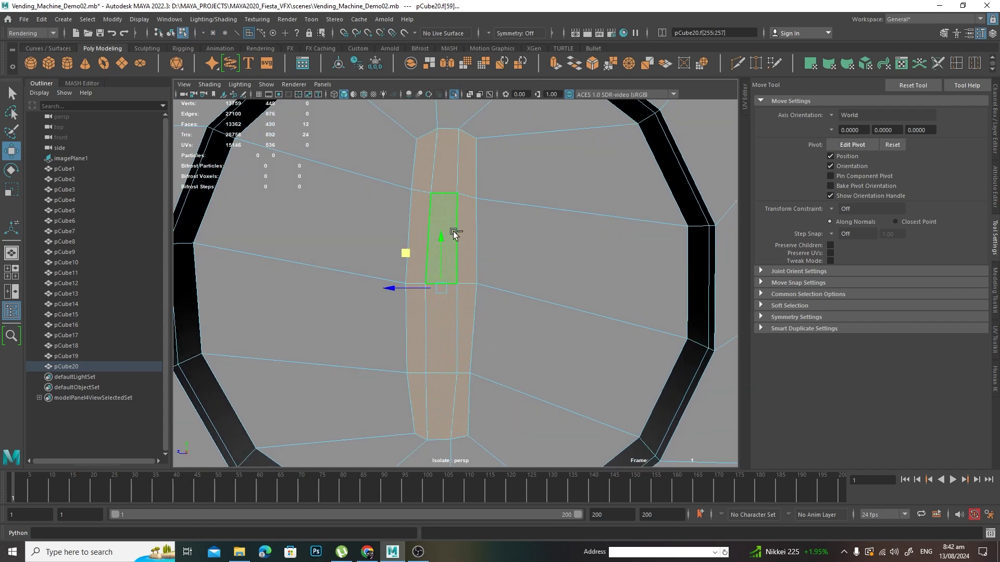
# Step: Extrude the selected slot faces with an offset of 0.020
pyautogui.moveTo(448, 234); pyautogui.dragTo(450, 246, button='right')
pyautogui.press('f')
pyautogui.keyDown('alt'); pyautogui.moveTo(471, 269); pyautogui.dragTo(544, 279); pyautogui.keyUp('alt')
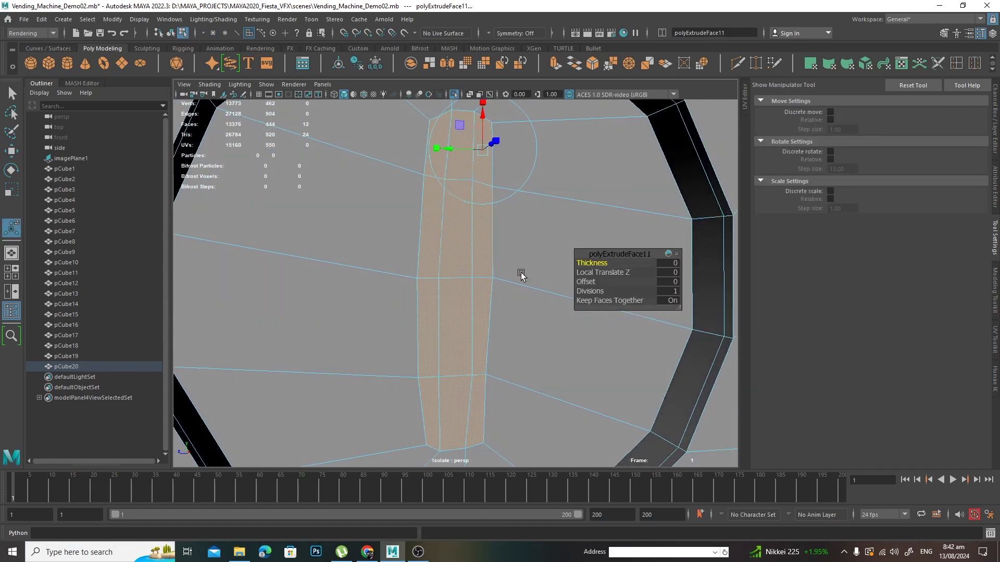
pyautogui.click(594, 281)
pyautogui.moveTo(531, 306); pyautogui.dragTo(531, 304, button='middle')
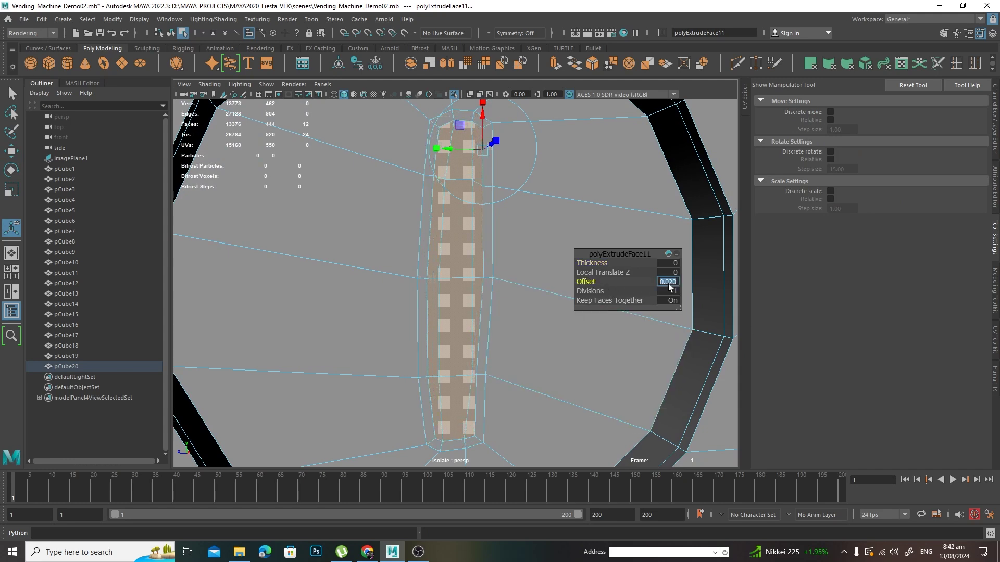
pyautogui.press('Return')
# Step: Extrude the inner slot faces into the recess floor, and extrude them once more at the bottom of the slot
pyautogui.keyDown('shift'); pyautogui.moveTo(475, 230); pyautogui.dragTo(475, 260, button='right'); pyautogui.keyUp('shift')
pyautogui.keyDown('alt'); pyautogui.moveTo(474, 259); pyautogui.dragTo(495, 256); pyautogui.keyUp('alt')
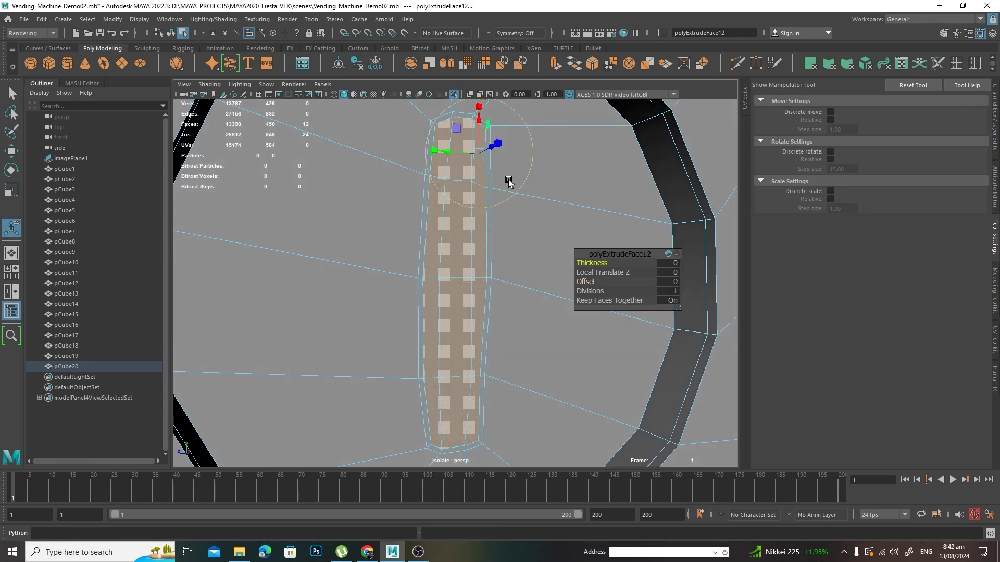
pyautogui.moveTo(490, 148); pyautogui.dragTo(477, 159)
pyautogui.keyDown('shift'); pyautogui.moveTo(461, 183); pyautogui.dragTo(461, 219, button='right'); pyautogui.keyUp('shift')
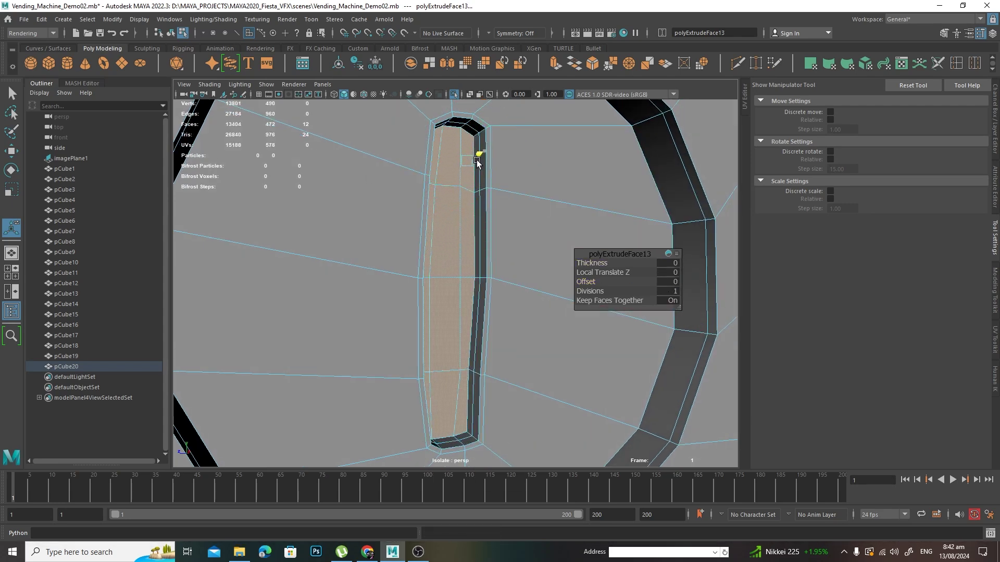
# Step: Check the slotted recess in smooth preview from object mode and return to the unsmoothed display
pyautogui.press('3')
pyautogui.press('q')
pyautogui.moveTo(511, 198); pyautogui.dragTo(542, 183, button='right')
pyautogui.scroll(-8, 433, 259)
pyautogui.click(660, 299)
pyautogui.keyDown('alt'); pyautogui.moveTo(660, 300); pyautogui.dragTo(446, 311); pyautogui.keyUp('alt')
pyautogui.scroll(2, 449, 288)
pyautogui.click(463, 266)
pyautogui.scroll(4, 486, 314)
pyautogui.press('1')
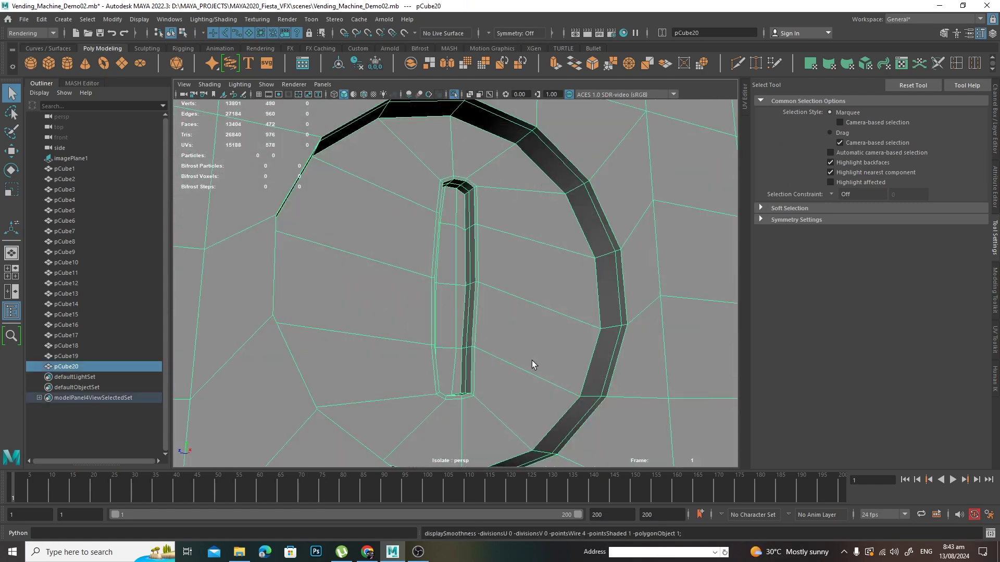
# Step: Insert two edge loops around the slot on the recess floor, one close to the slot and one farther out
pyautogui.click(956, 62)
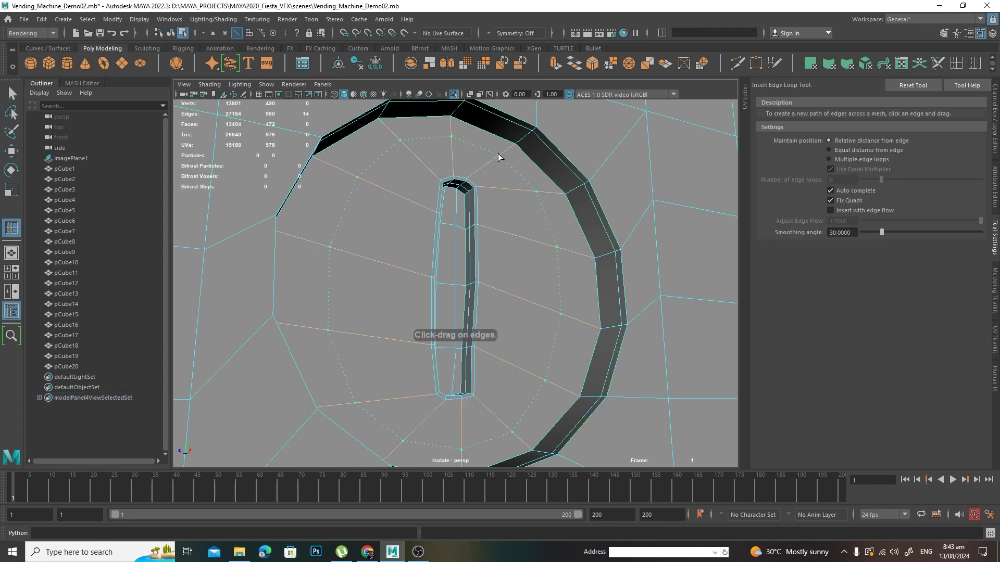
pyautogui.click(486, 178)
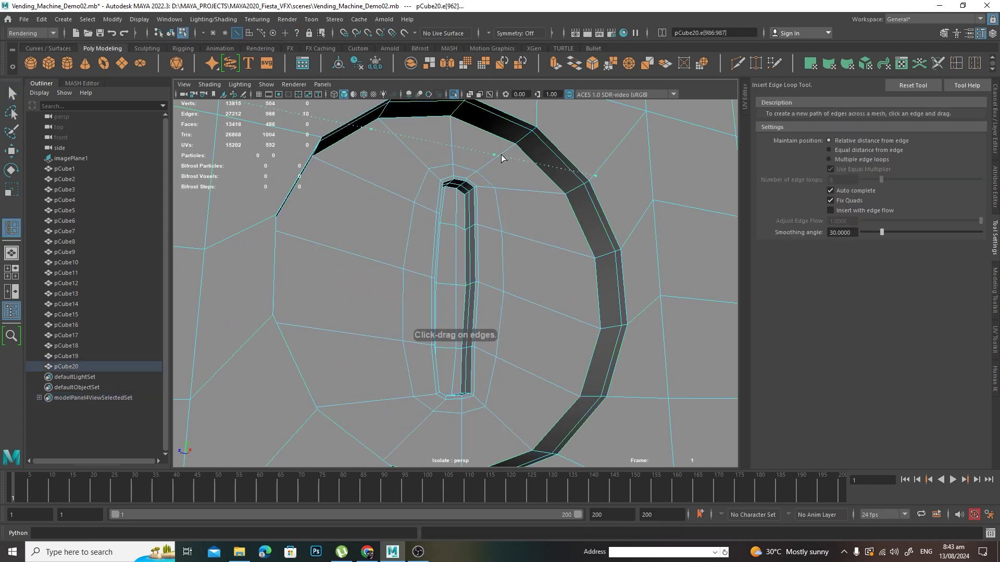
pyautogui.moveTo(498, 155); pyautogui.dragTo(499, 161)
pyautogui.scroll(-5, 500, 160)
pyautogui.press('q')
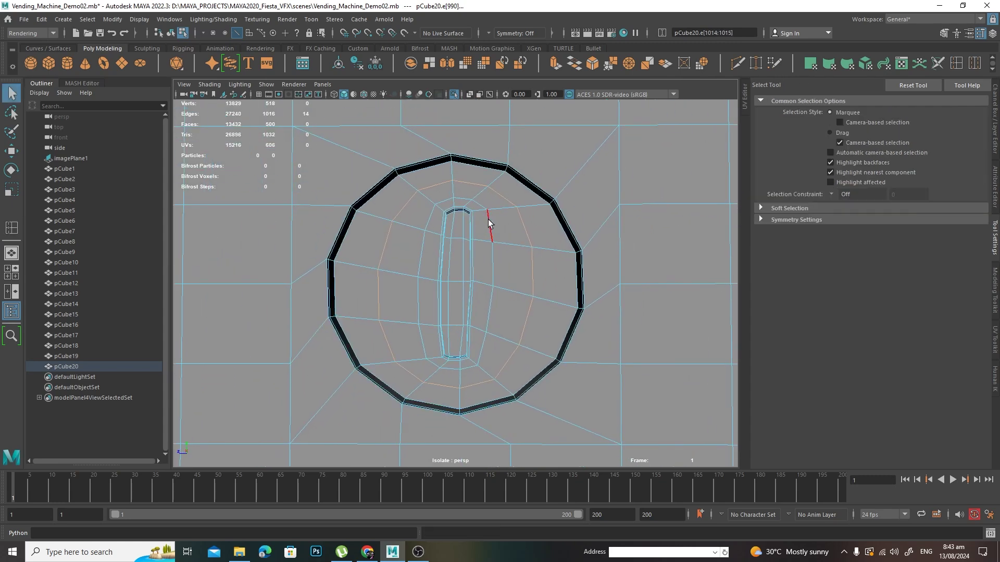
# Step: Switch to vertex mode in the side view and frame the selected vertices around the slot
pyautogui.rightClick(455, 227)
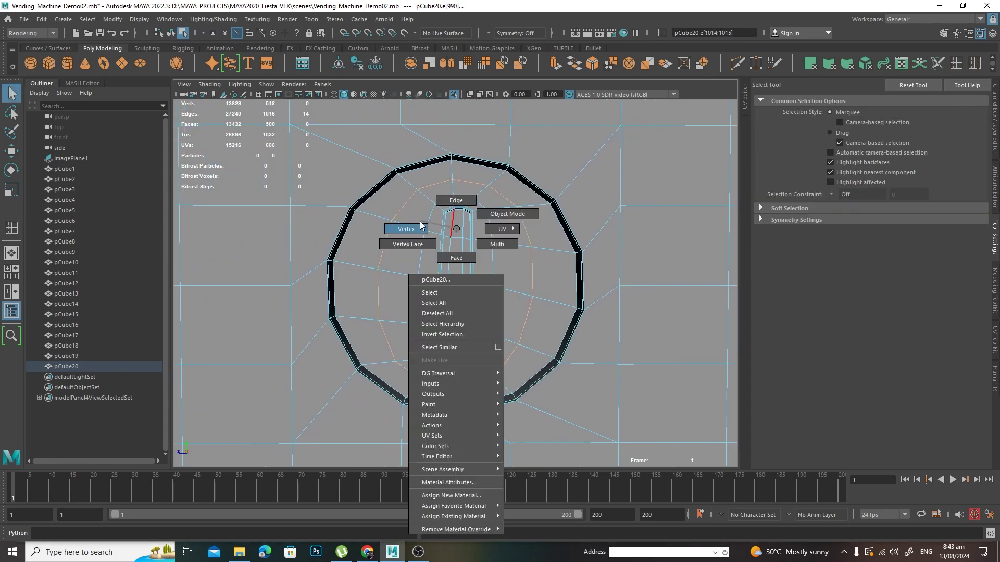
pyautogui.moveTo(420, 225); pyautogui.dragTo(421, 228, button='right')
pyautogui.hotkey('ctrl', '1')
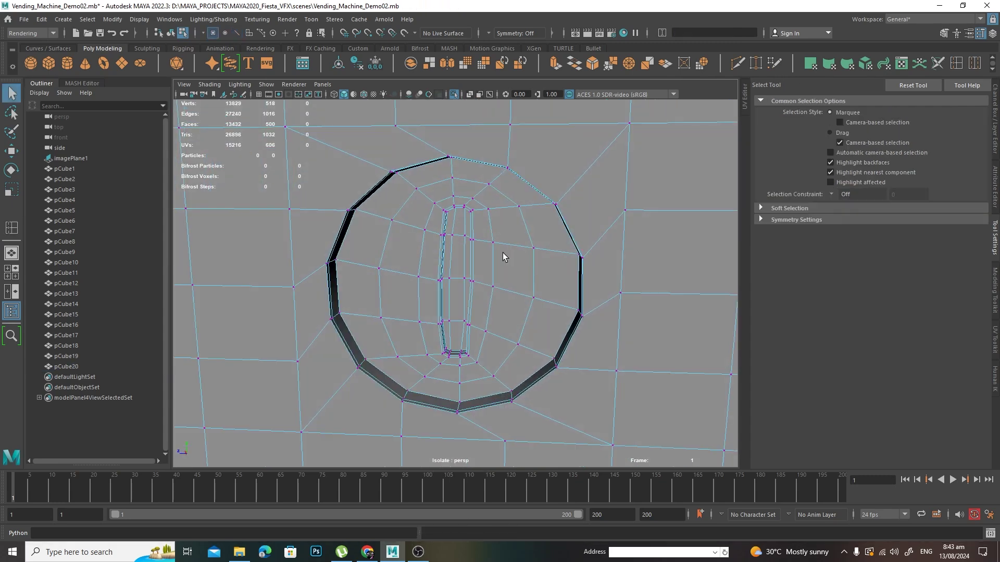
pyautogui.press('space')
pyautogui.press('space')
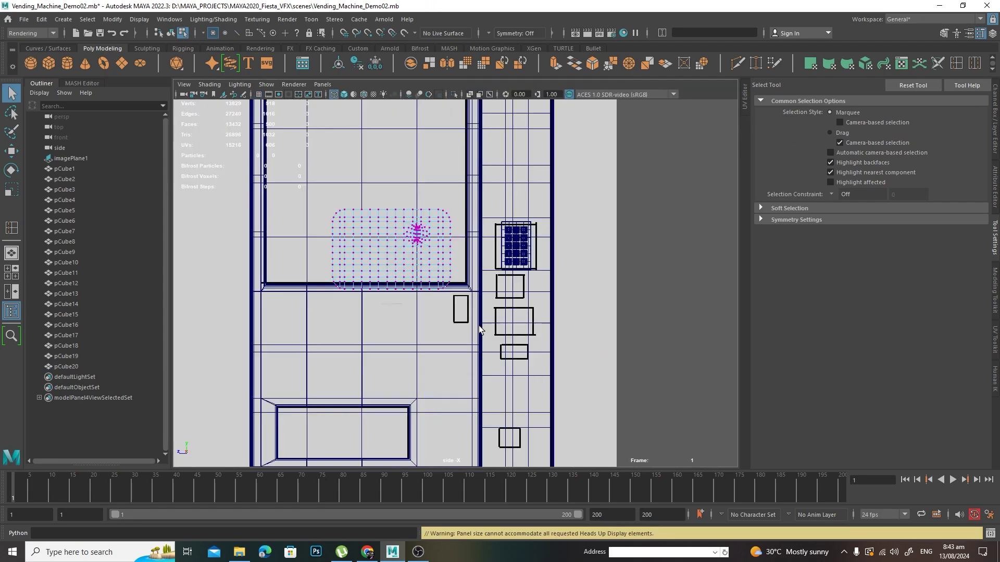
pyautogui.keyDown('alt'); pyautogui.moveTo(474, 324); pyautogui.dragTo(668, 328, button='right'); pyautogui.keyUp('alt')
pyautogui.keyDown('alt'); pyautogui.moveTo(384, 268); pyautogui.dragTo(539, 380, button='middle'); pyautogui.keyUp('alt')
pyautogui.keyDown('alt'); pyautogui.moveTo(516, 366); pyautogui.dragTo(663, 364, button='right'); pyautogui.keyUp('alt')
pyautogui.press('space')
pyautogui.press('space')
pyautogui.press('space')
pyautogui.moveTo(560, 230); pyautogui.dragTo(561, 273)
pyautogui.press('space')
pyautogui.hotkey('ctrl', 'z')
pyautogui.press('space')
pyautogui.press('f')
pyautogui.press('space')
pyautogui.scroll(5, 454, 276)
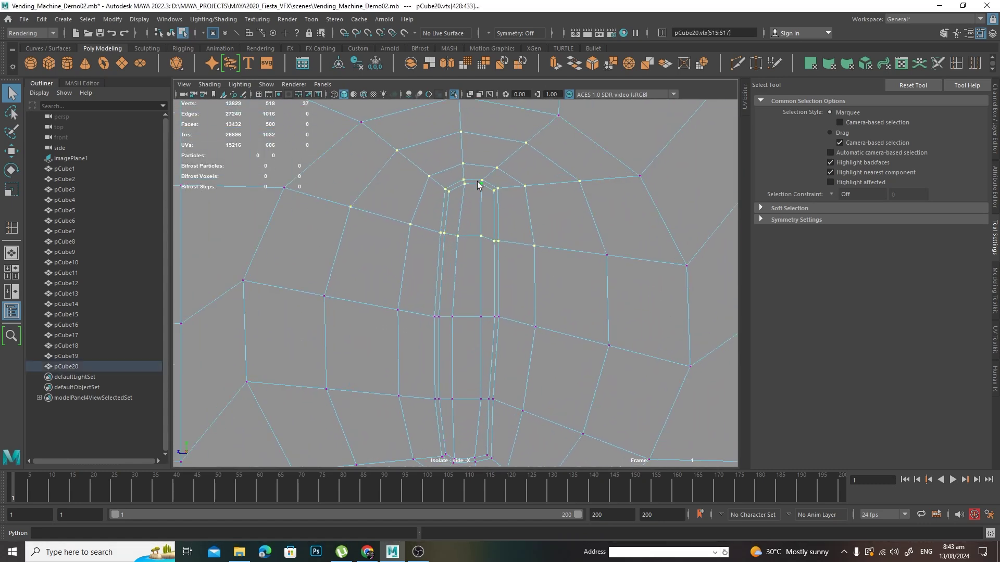
# Step: Select the slot's left inner column of vertices and nudge it slightly inward to straighten it
pyautogui.moveTo(501, 178); pyautogui.dragTo(467, 183)
pyautogui.press('w')
pyautogui.moveTo(462, 226); pyautogui.dragTo(452, 242)
pyautogui.keyDown('shift'); pyautogui.moveTo(465, 314); pyautogui.dragTo(449, 328); pyautogui.keyUp('shift')
pyautogui.keyDown('shift'); pyautogui.moveTo(461, 366); pyautogui.dragTo(448, 409); pyautogui.keyUp('shift')
pyautogui.moveTo(407, 318); pyautogui.dragTo(413, 319)
# Step: Move the two middle pairs of vertices on the slot's left edge slightly inward
pyautogui.keyDown('alt'); pyautogui.moveTo(501, 348); pyautogui.dragTo(502, 311, button='middle'); pyautogui.keyUp('alt')
pyautogui.moveTo(440, 327); pyautogui.dragTo(426, 344)
pyautogui.keyDown('shift'); pyautogui.moveTo(437, 270); pyautogui.dragTo(427, 252); pyautogui.keyUp('shift')
pyautogui.moveTo(386, 297); pyautogui.dragTo(391, 298)
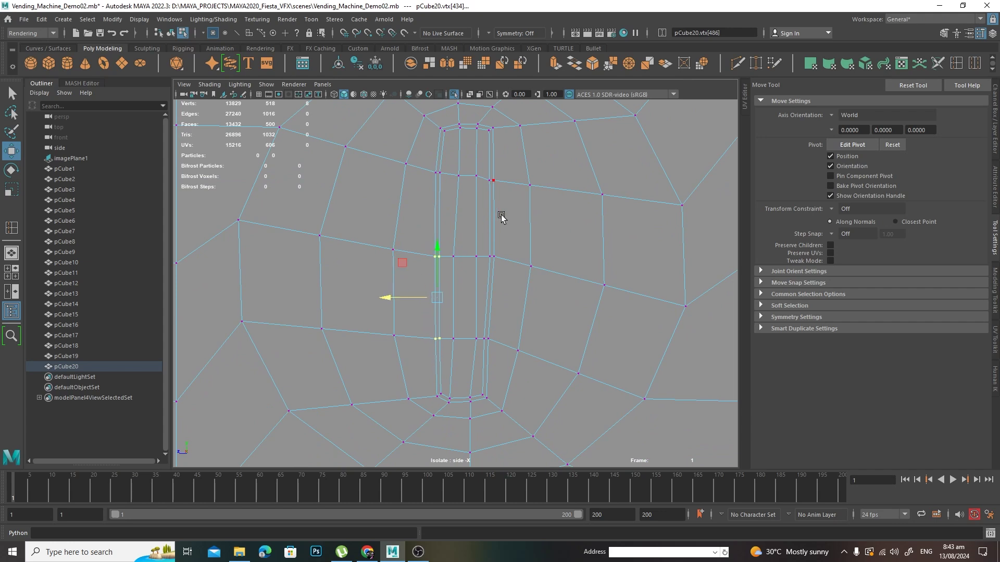
# Step: Nudge the middle vertices on the slot's right side horizontally and select the inner vertices at its bottom end
pyautogui.moveTo(504, 244); pyautogui.dragTo(484, 271)
pyautogui.moveTo(509, 320); pyautogui.dragTo(481, 346)
pyautogui.moveTo(461, 338); pyautogui.dragTo(457, 338)
pyautogui.moveTo(463, 392); pyautogui.dragTo(436, 417)
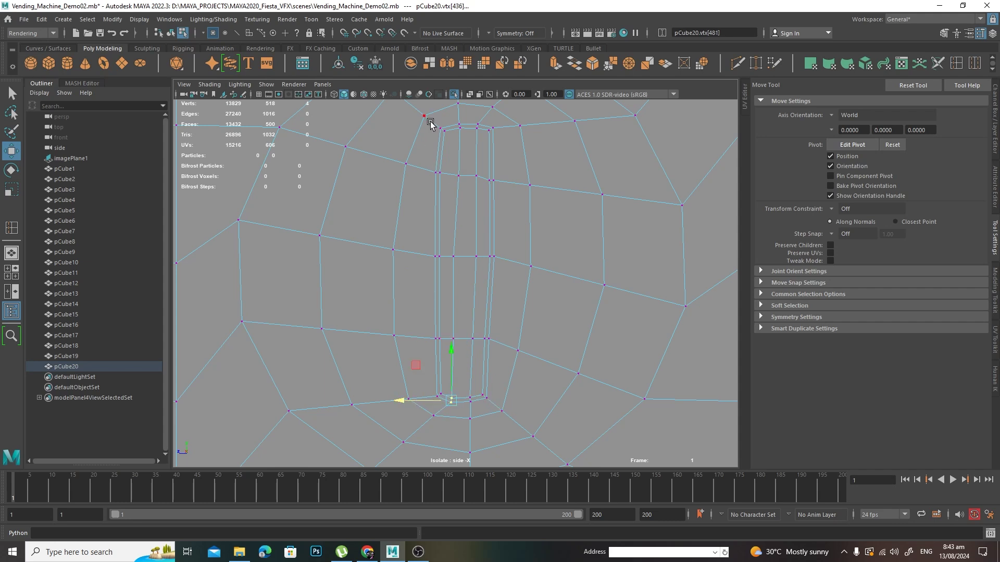
# Step: Select all the slot's vertices and scale them horizontally to make the slot narrower
pyautogui.moveTo(432, 124); pyautogui.dragTo(502, 406)
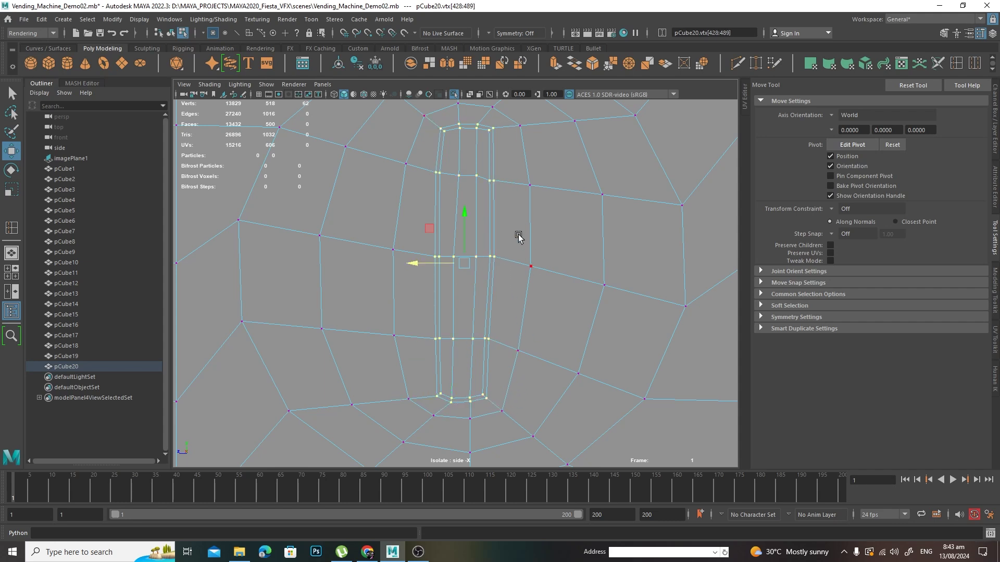
pyautogui.press('r')
pyautogui.moveTo(422, 264); pyautogui.dragTo(456, 266)
# Step: Examine the slotted recess and the whole panel in smooth preview from object mode in the perspective view
pyautogui.press('5')
pyautogui.press('space')
pyautogui.moveTo(528, 239); pyautogui.dragTo(531, 215)
pyautogui.keyDown('alt'); pyautogui.moveTo(552, 250); pyautogui.dragTo(569, 245); pyautogui.keyUp('alt')
pyautogui.press('q')
pyautogui.press('3')
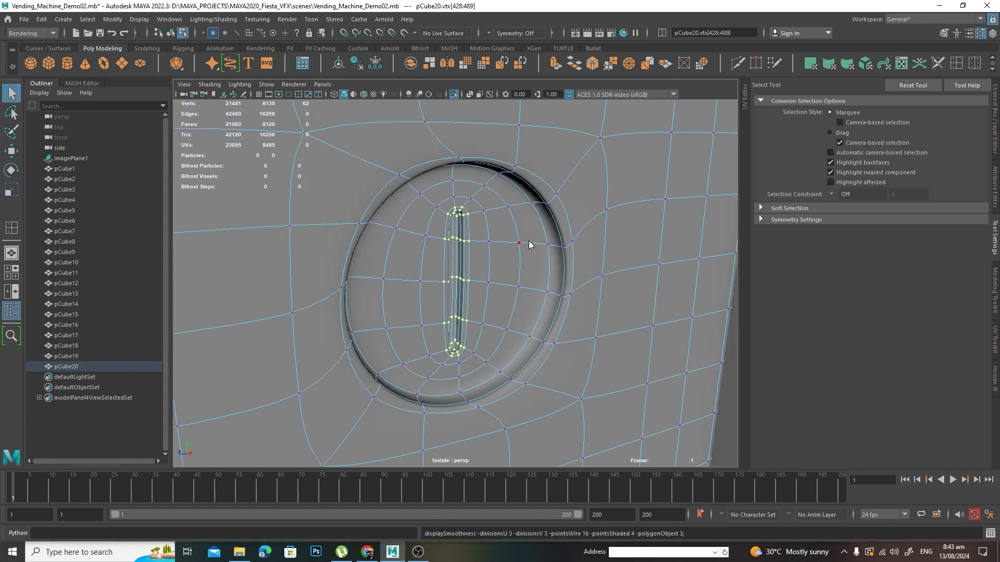
pyautogui.press('F8')
pyautogui.scroll(-3, 635, 310)
pyautogui.click(635, 310)
pyautogui.scroll(-2, 640, 320)
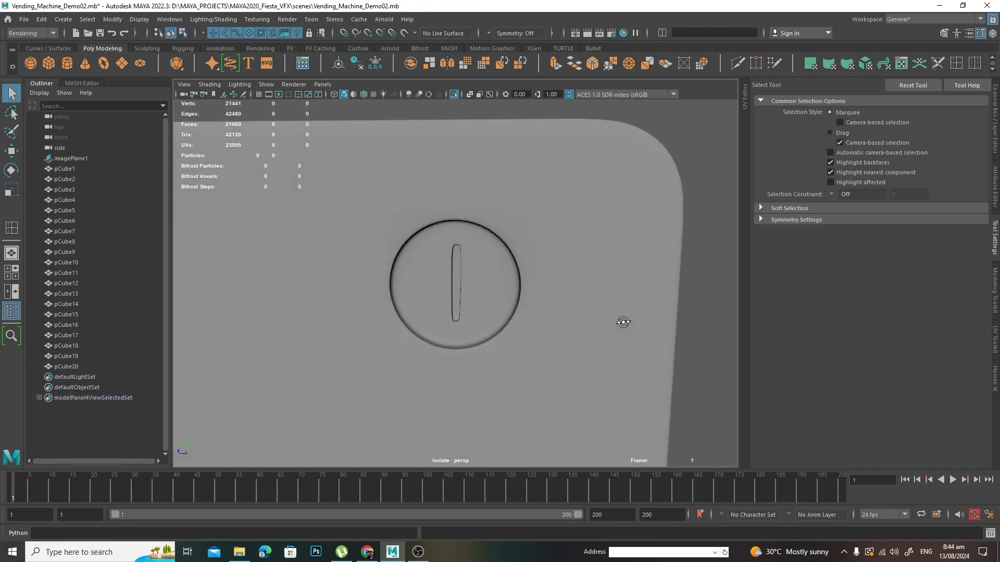
pyautogui.scroll(-3, 382, 309)
pyautogui.scroll(-3, 382, 309)
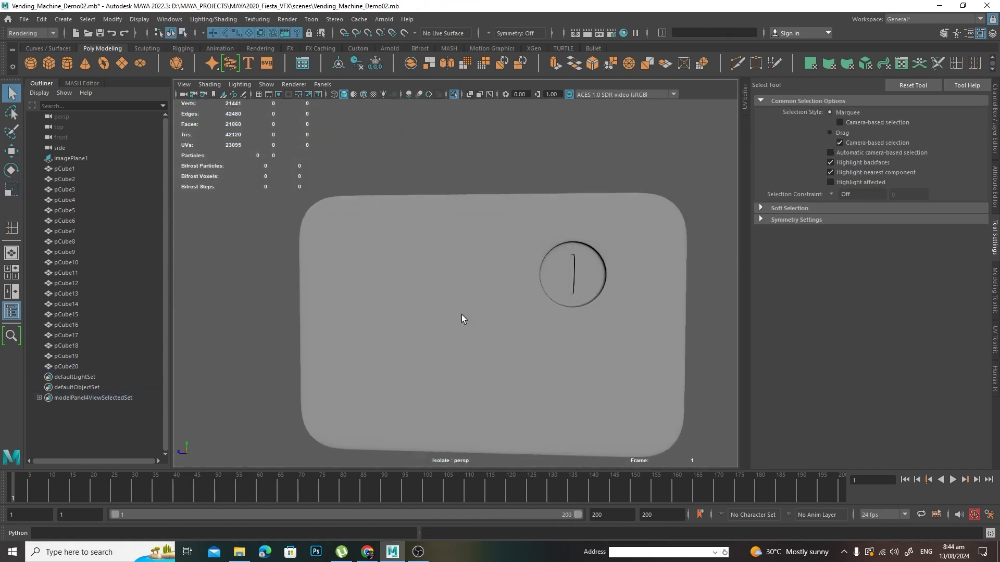
pyautogui.click(402, 299)
pyautogui.scroll(2, 461, 303)
pyautogui.scroll(1, 461, 303)
pyautogui.keyDown('alt'); pyautogui.moveTo(460, 304); pyautogui.dragTo(475, 313); pyautogui.keyUp('alt')
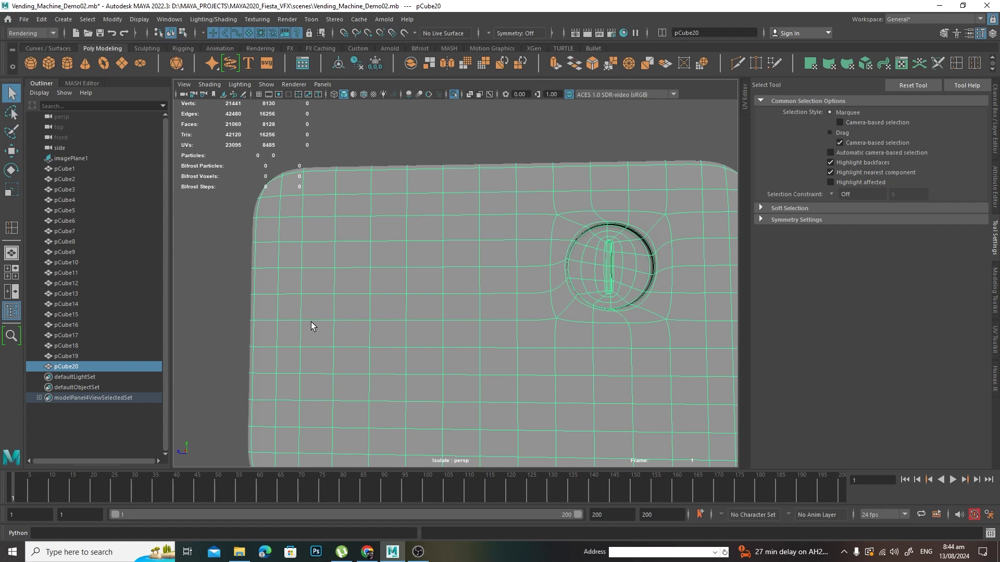
pyautogui.keyDown('alt'); pyautogui.moveTo(391, 292); pyautogui.dragTo(406, 290); pyautogui.keyUp('alt')
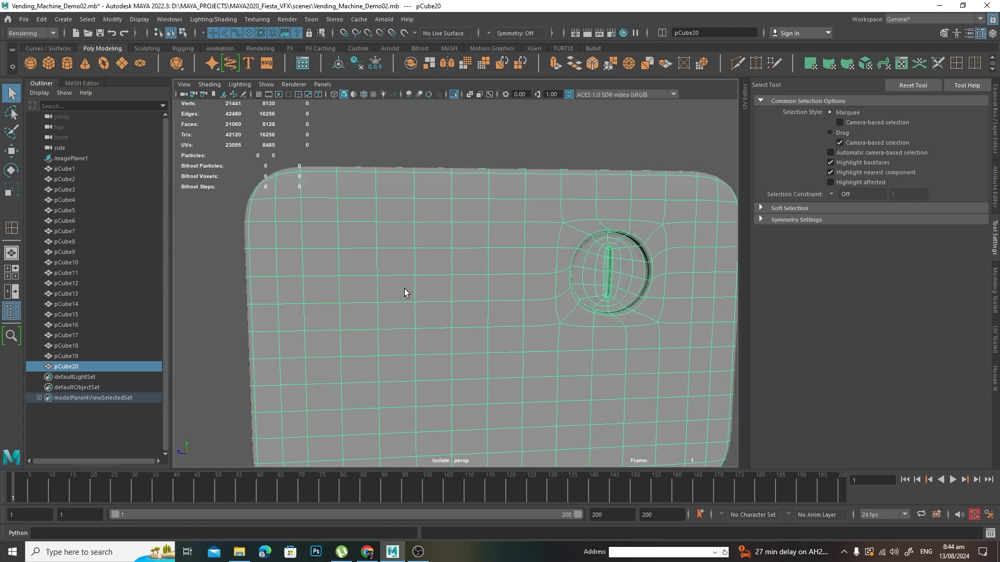
pyautogui.keyDown('alt'); pyautogui.moveTo(405, 290); pyautogui.dragTo(407, 255, button='middle'); pyautogui.keyUp('alt')
pyautogui.keyDown('alt'); pyautogui.moveTo(407, 256); pyautogui.dragTo(408, 260); pyautogui.keyUp('alt')
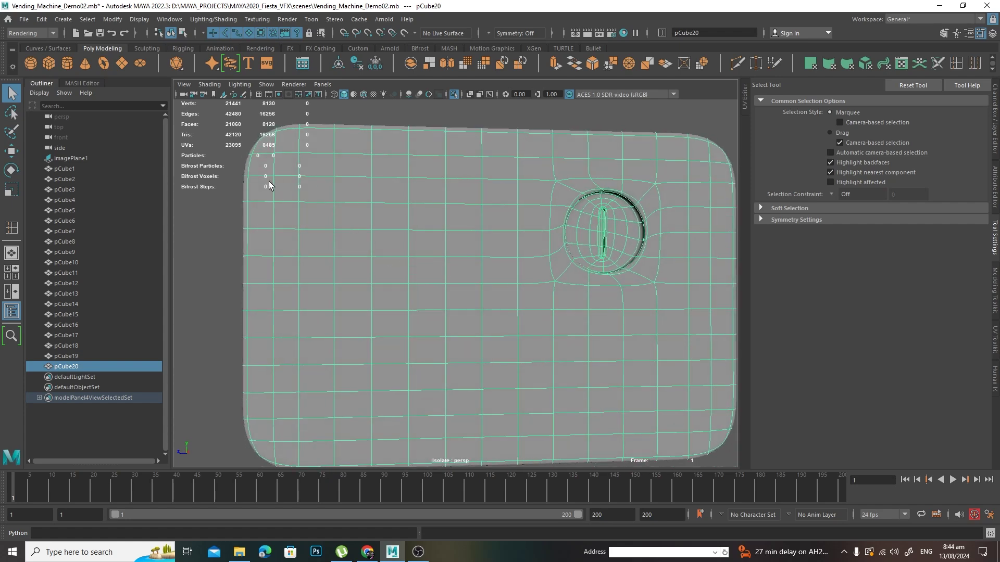
# Step: Select a block of front faces to the left of the round recess, leaving a one-row notch at its lower-left corner
pyautogui.press('1')
pyautogui.rightClick(311, 184)
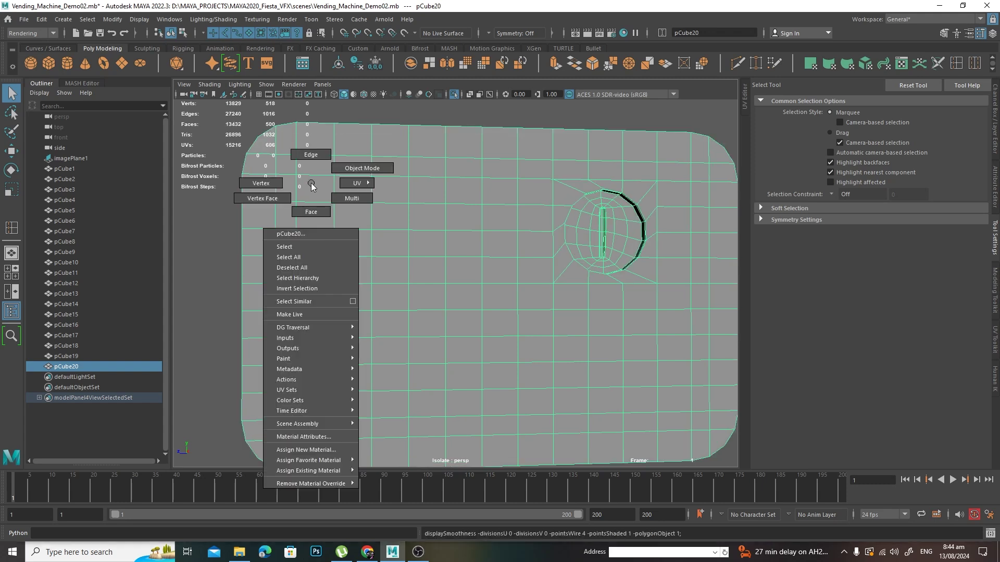
pyautogui.moveTo(311, 186); pyautogui.dragTo(311, 211, button='right')
pyautogui.click(315, 188)
pyautogui.keyDown('shift'); pyautogui.doubleClick(497, 192); pyautogui.keyUp('shift')
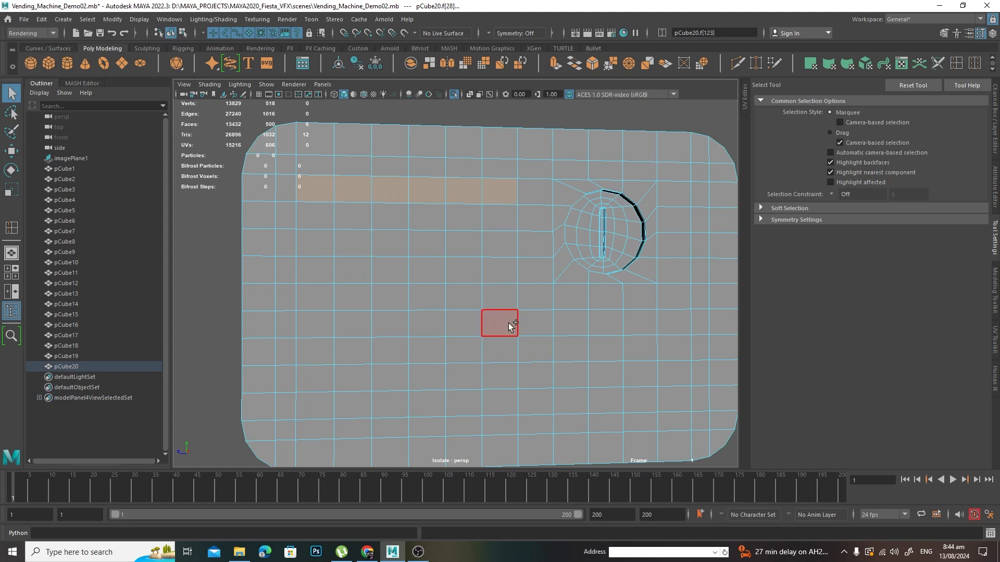
pyautogui.keyDown('shift'); pyautogui.doubleClick(510, 349); pyautogui.keyUp('shift')
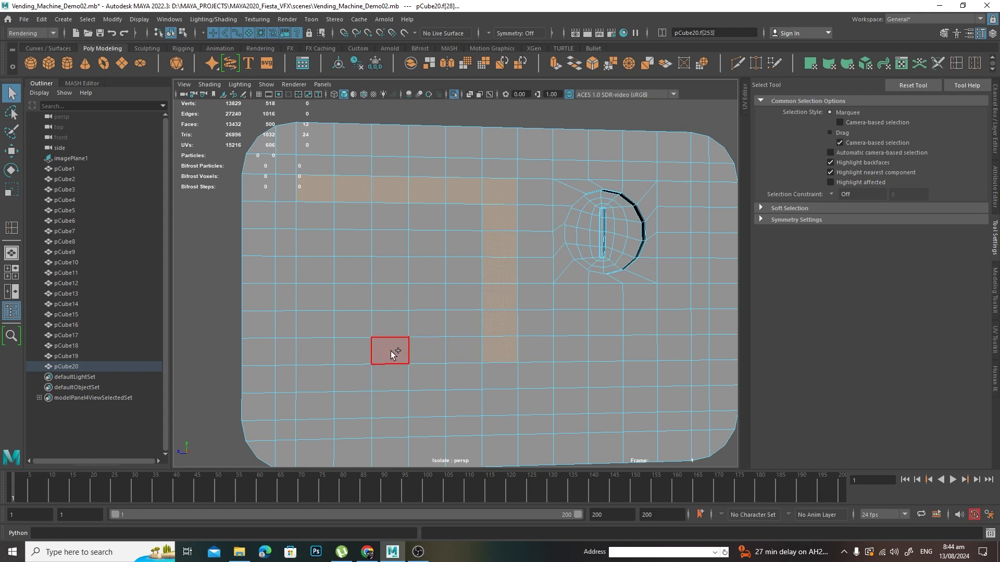
pyautogui.keyDown('shift'); pyautogui.doubleClick(390, 350); pyautogui.keyUp('shift')
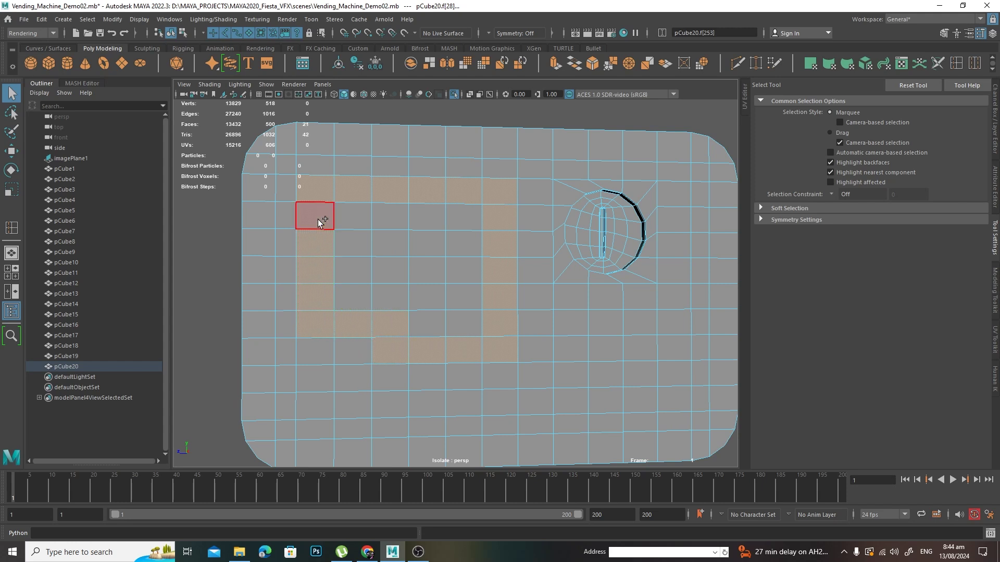
pyautogui.keyDown('shift'); pyautogui.moveTo(346, 220); pyautogui.dragTo(443, 331); pyautogui.keyUp('shift')
pyautogui.keyDown('shift'); pyautogui.moveTo(341, 297); pyautogui.dragTo(478, 318); pyautogui.keyUp('shift')
# Step: Extrude the selected face block with a small inward offset to form a narrow border around it
pyautogui.press('space')
pyautogui.keyDown('alt'); pyautogui.moveTo(460, 219); pyautogui.dragTo(370, 241); pyautogui.keyUp('alt')
pyautogui.moveTo(442, 290)
pyautogui.keyDown('alt'); pyautogui.mouseDown()
pyautogui.moveTo(453, 295)
pyautogui.moveTo(444, 297)
pyautogui.moveTo(451, 272)
pyautogui.mouseUp(); pyautogui.keyUp('alt')
pyautogui.keyDown('shift'); pyautogui.moveTo(483, 239); pyautogui.dragTo(484, 251, button='right'); pyautogui.keyUp('shift')
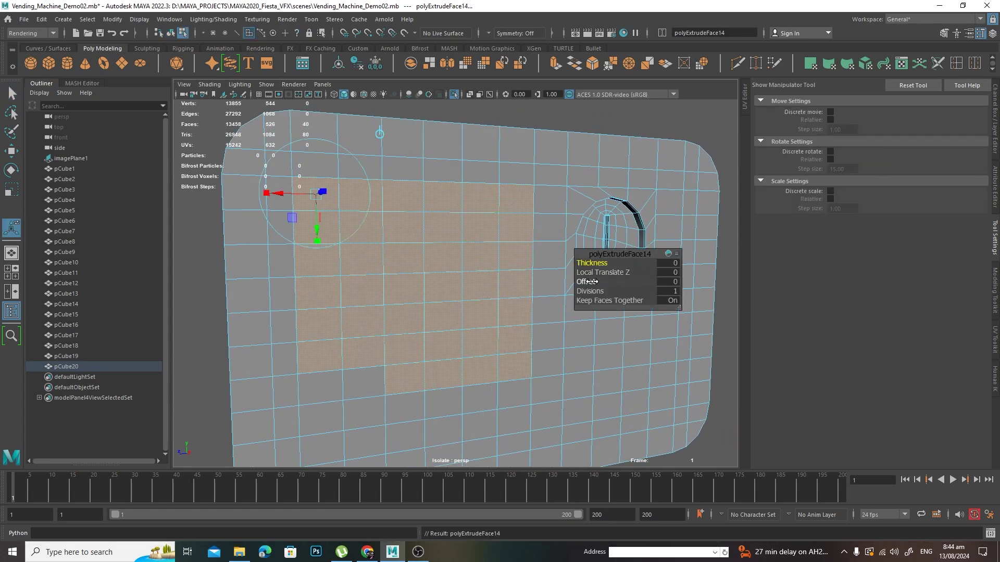
pyautogui.moveTo(590, 281); pyautogui.dragTo(596, 281)
# Step: Extrude the block's inner faces inward twice to form a recess, with Local Translate Z about -0.08 on the second extrusion
pyautogui.keyDown('shift'); pyautogui.moveTo(471, 250); pyautogui.dragTo(475, 278, button='right'); pyautogui.keyUp('shift')
pyautogui.keyDown('alt'); pyautogui.moveTo(456, 281); pyautogui.dragTo(486, 239); pyautogui.keyUp('alt')
pyautogui.keyDown('alt'); pyautogui.moveTo(486, 239); pyautogui.dragTo(503, 295, button='middle'); pyautogui.keyUp('alt')
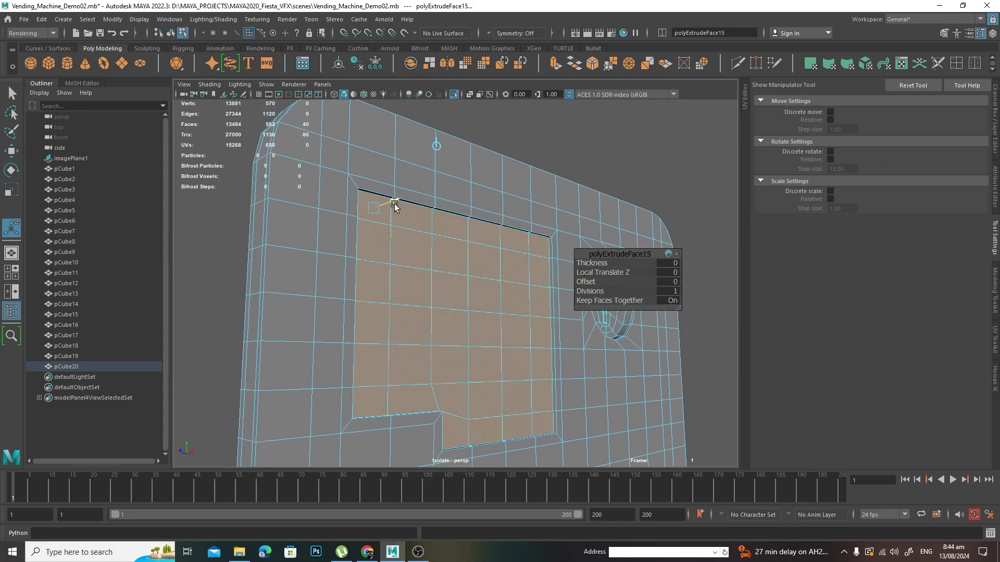
pyautogui.keyDown('shift'); pyautogui.moveTo(429, 235); pyautogui.dragTo(388, 199, button='right'); pyautogui.keyUp('shift')
pyautogui.moveTo(388, 198); pyautogui.dragTo(401, 208)
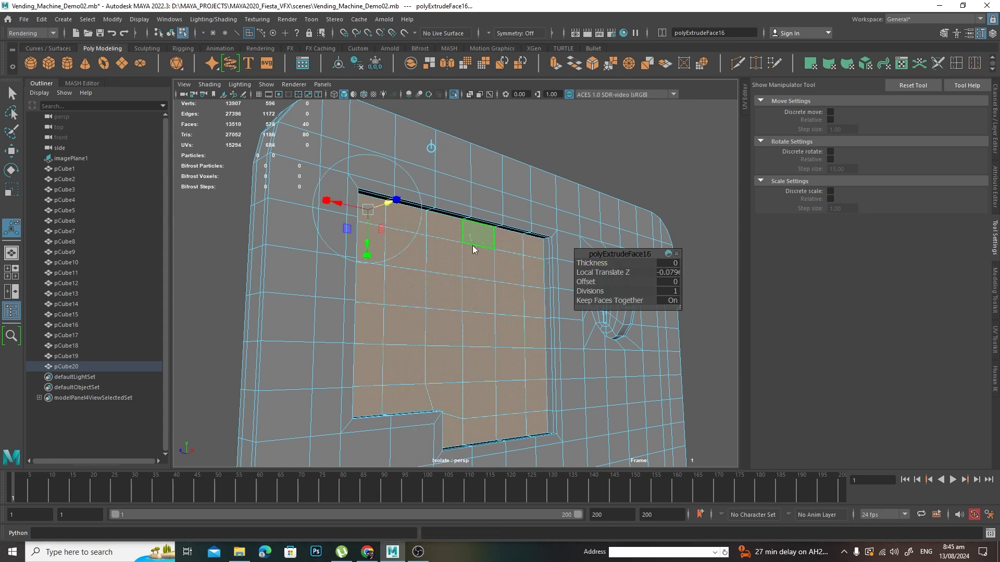
# Step: Extrude the recess floor faces once more for a supporting edge and turn on smooth preview
pyautogui.keyDown('shift'); pyautogui.moveTo(471, 245); pyautogui.dragTo(388, 221, button='right'); pyautogui.keyUp('shift')
pyautogui.moveTo(388, 221); pyautogui.dragTo(382, 209)
pyautogui.press('3')
pyautogui.press('q')
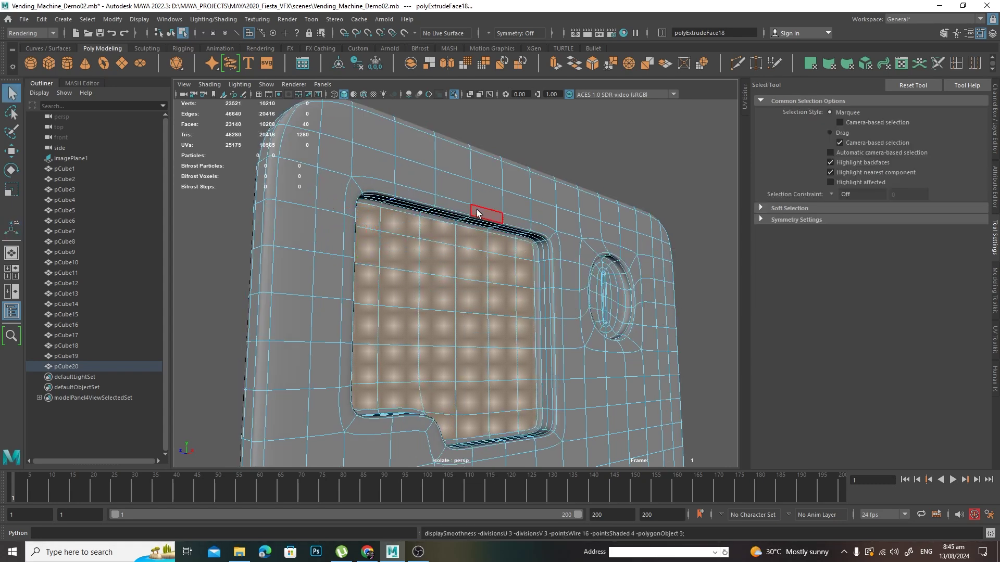
# Step: Examine the notched recess from object mode in both shaded and wireframe display
pyautogui.moveTo(478, 214); pyautogui.dragTo(569, 152, button='right')
pyautogui.click(569, 152)
pyautogui.keyDown('alt'); pyautogui.moveTo(570, 161); pyautogui.dragTo(553, 212); pyautogui.keyUp('alt')
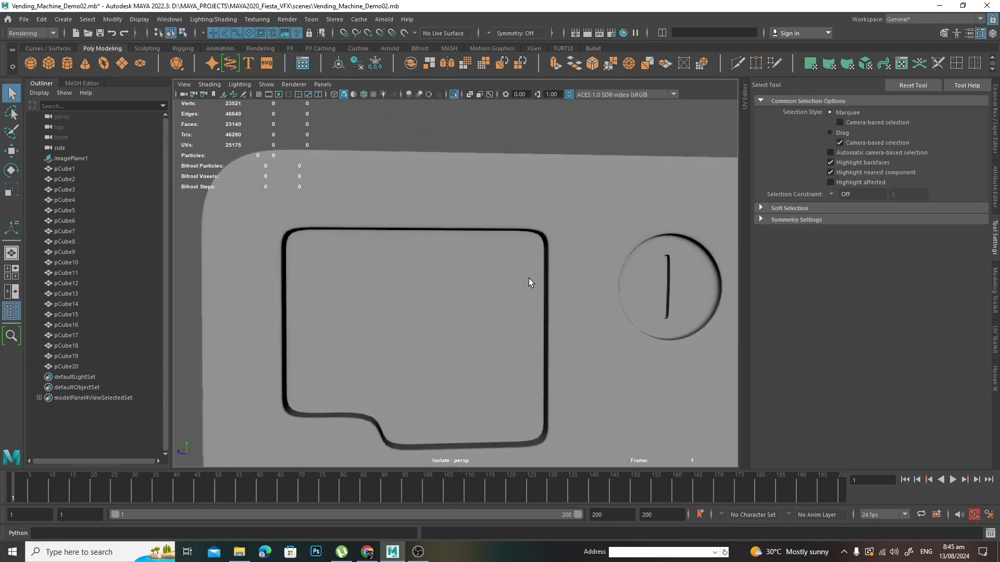
pyautogui.moveTo(486, 304)
pyautogui.keyDown('alt'); pyautogui.mouseDown()
pyautogui.moveTo(526, 308)
pyautogui.moveTo(451, 297)
pyautogui.moveTo(491, 304)
pyautogui.mouseUp(); pyautogui.keyUp('alt')
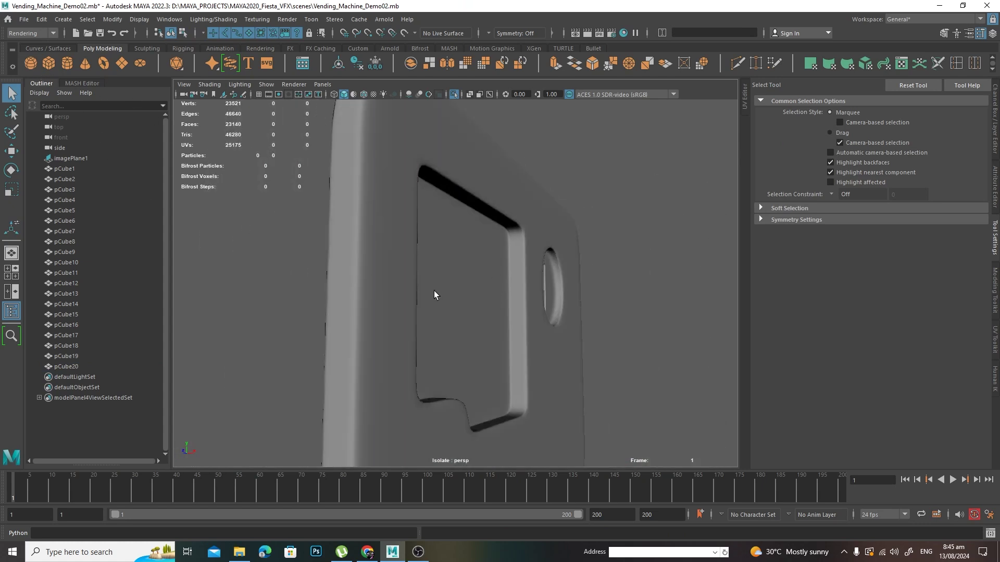
pyautogui.press('4')
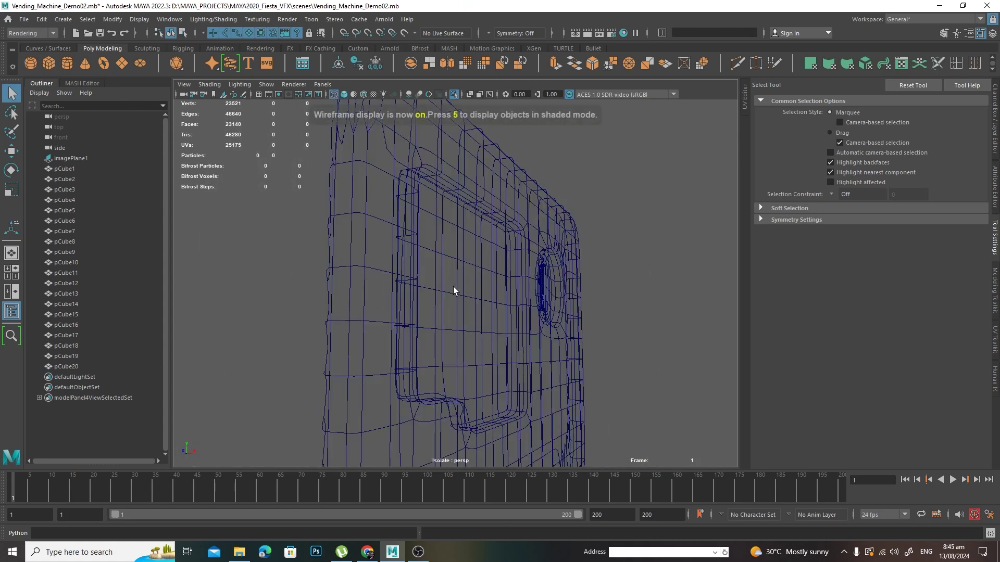
pyautogui.moveTo(457, 293)
pyautogui.keyDown('alt'); pyautogui.mouseDown()
pyautogui.moveTo(484, 312)
pyautogui.moveTo(448, 307)
pyautogui.mouseUp(); pyautogui.keyUp('alt')
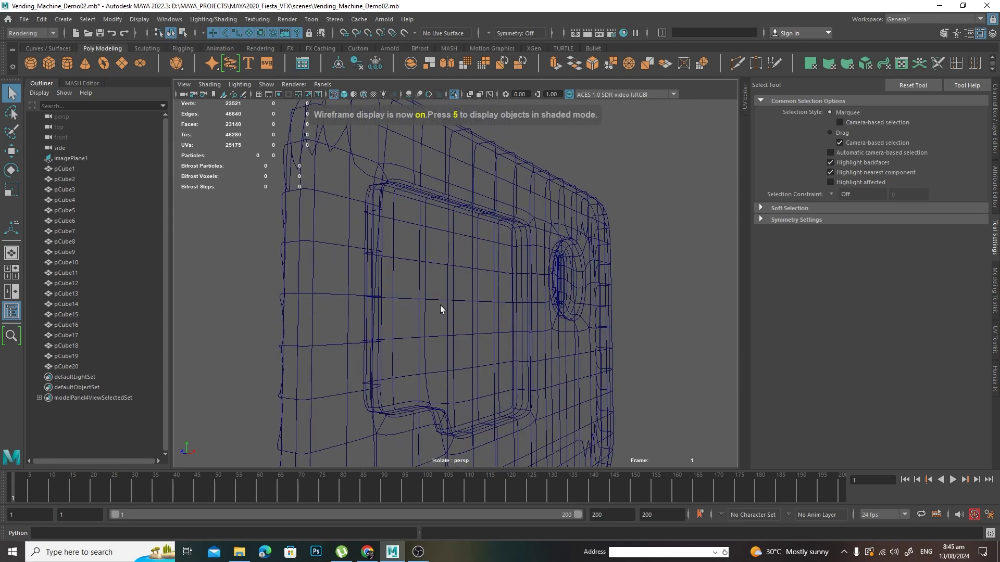
pyautogui.press('5')
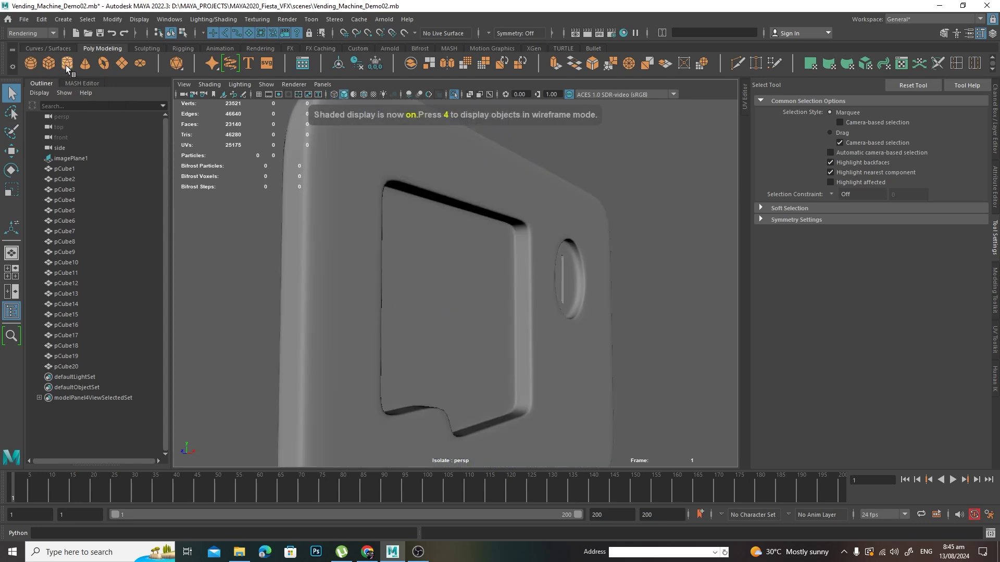
# Step: Create a polygon cylinder in front of the panel and set its Rotate Z to -90
pyautogui.click(67, 64)
pyautogui.keyDown('alt'); pyautogui.moveTo(501, 323); pyautogui.dragTo(484, 382); pyautogui.keyUp('alt')
pyautogui.press('w')
pyautogui.press('e')
pyautogui.moveTo(517, 354); pyautogui.dragTo(532, 389)
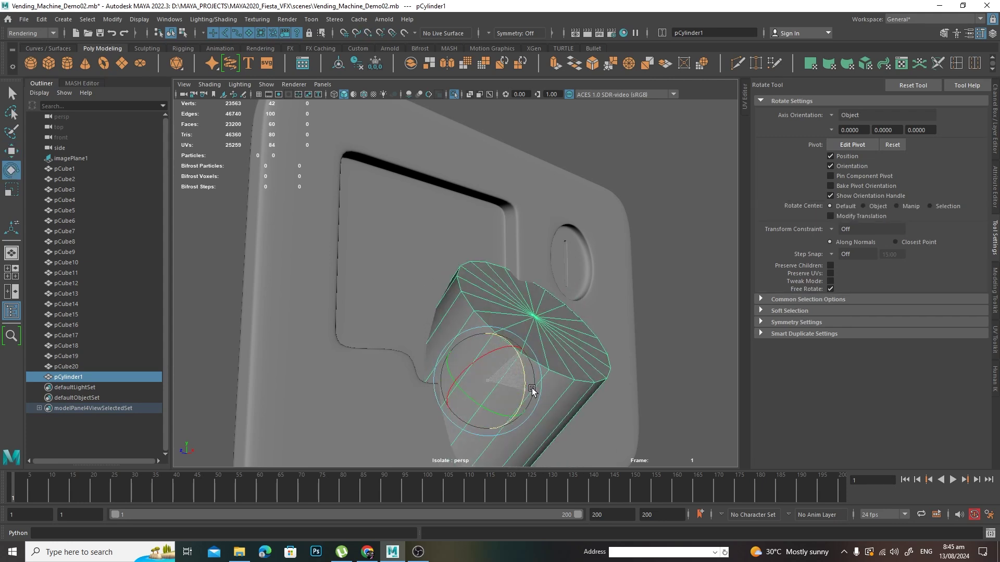
pyautogui.click(996, 143)
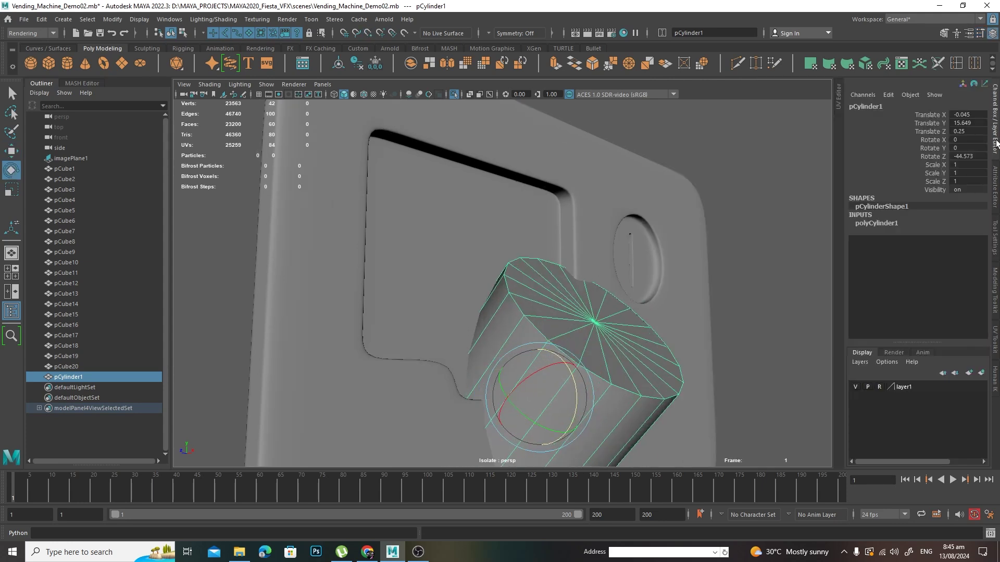
pyautogui.doubleClick(974, 158)
pyautogui.write('-90')
pyautogui.press('Return')
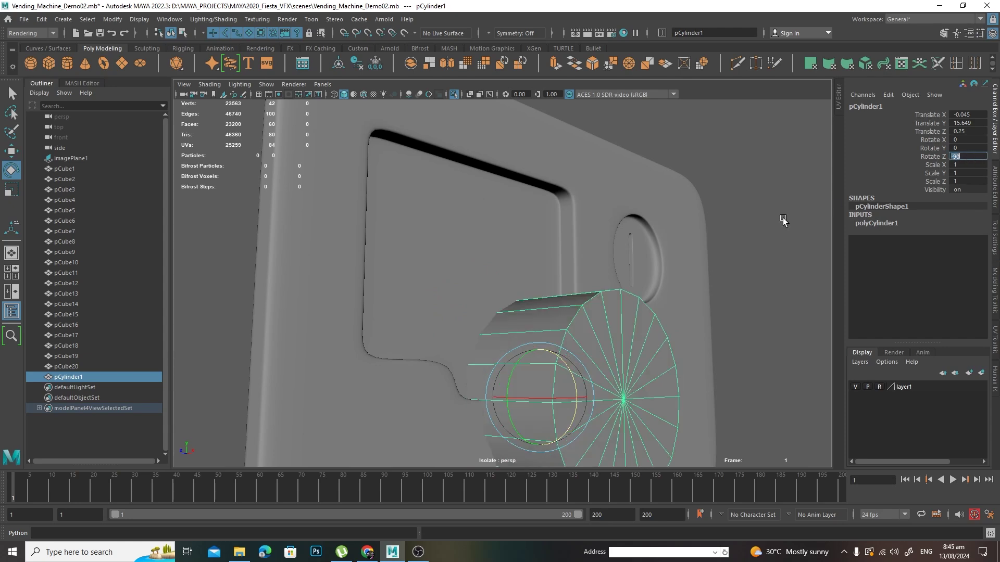
# Step: Set the cylinder's Subdivisions Caps to 0 and Subdivisions Axis to 12
pyautogui.keyDown('alt'); pyautogui.moveTo(698, 267); pyautogui.dragTo(646, 266); pyautogui.keyUp('alt')
pyautogui.keyDown('alt'); pyautogui.moveTo(640, 272); pyautogui.dragTo(640, 238, button='middle'); pyautogui.keyUp('alt')
pyautogui.keyDown('alt'); pyautogui.moveTo(640, 239); pyautogui.dragTo(743, 253); pyautogui.keyUp('alt')
pyautogui.click(890, 224)
pyautogui.click(924, 266)
pyautogui.moveTo(751, 276); pyautogui.dragTo(702, 276, button='middle')
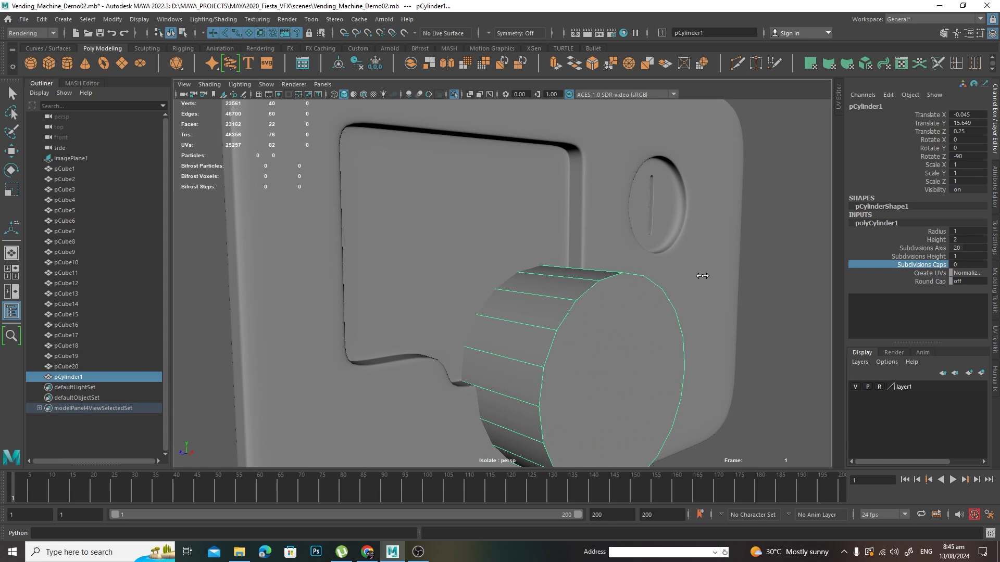
pyautogui.click(918, 248)
pyautogui.moveTo(752, 280); pyautogui.dragTo(750, 307, button='middle')
pyautogui.keyDown('alt'); pyautogui.moveTo(750, 308); pyautogui.dragTo(697, 306); pyautogui.keyUp('alt')
# Step: Move the cylinder into the notched recess and scale it down, flattening it to a thin disc of about 0.51 radius scale
pyautogui.press('w')
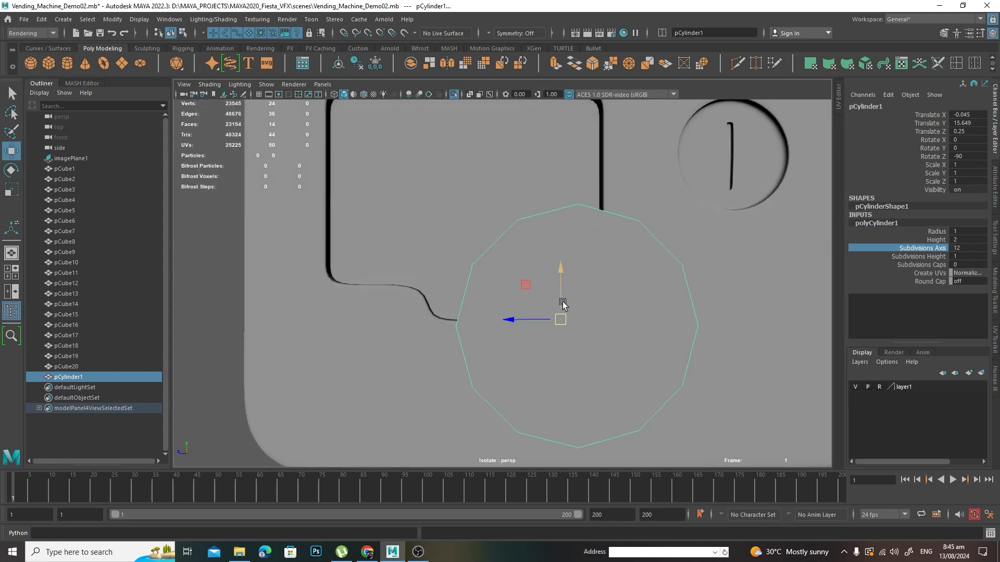
pyautogui.moveTo(524, 283); pyautogui.dragTo(408, 179)
pyautogui.press('r')
pyautogui.moveTo(428, 213); pyautogui.dragTo(432, 243)
pyautogui.press('w')
pyautogui.press('r')
pyautogui.press('w')
pyautogui.moveTo(401, 204); pyautogui.dragTo(379, 216)
# Step: Scale the disc down to about 0.435 in the side view and place it just above the recess's lower-left notch
pyautogui.press('space')
pyautogui.moveTo(573, 222); pyautogui.dragTo(625, 261)
pyautogui.press('f')
pyautogui.press('space')
pyautogui.press('f')
pyautogui.keyDown('alt'); pyautogui.moveTo(625, 262); pyautogui.dragTo(572, 273, button='right'); pyautogui.keyUp('alt')
pyautogui.scroll(-2, 572, 274)
pyautogui.scroll(5, 558, 274)
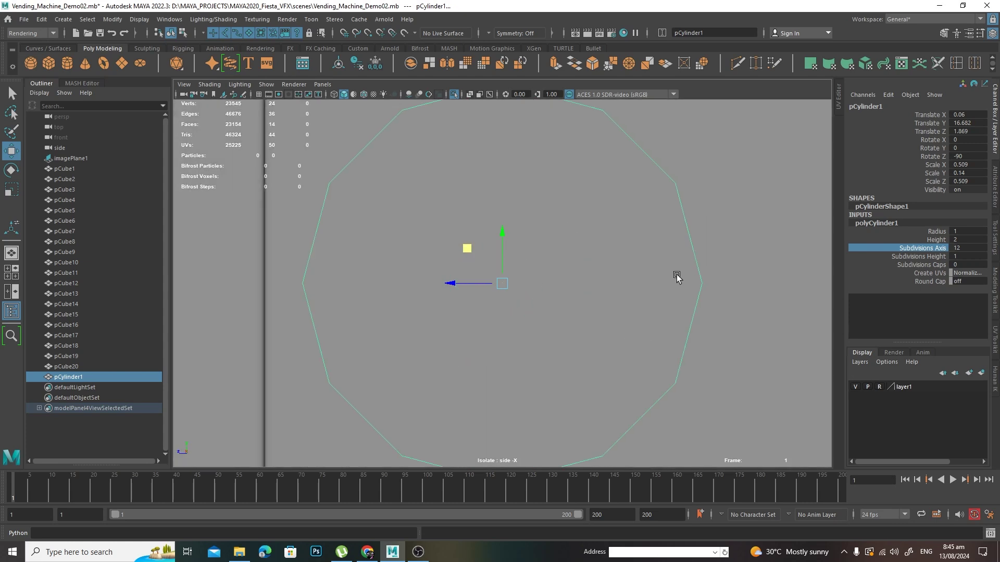
pyautogui.scroll(-2, 625, 276)
pyautogui.press('r')
pyautogui.moveTo(503, 283); pyautogui.dragTo(482, 309)
pyautogui.press('w')
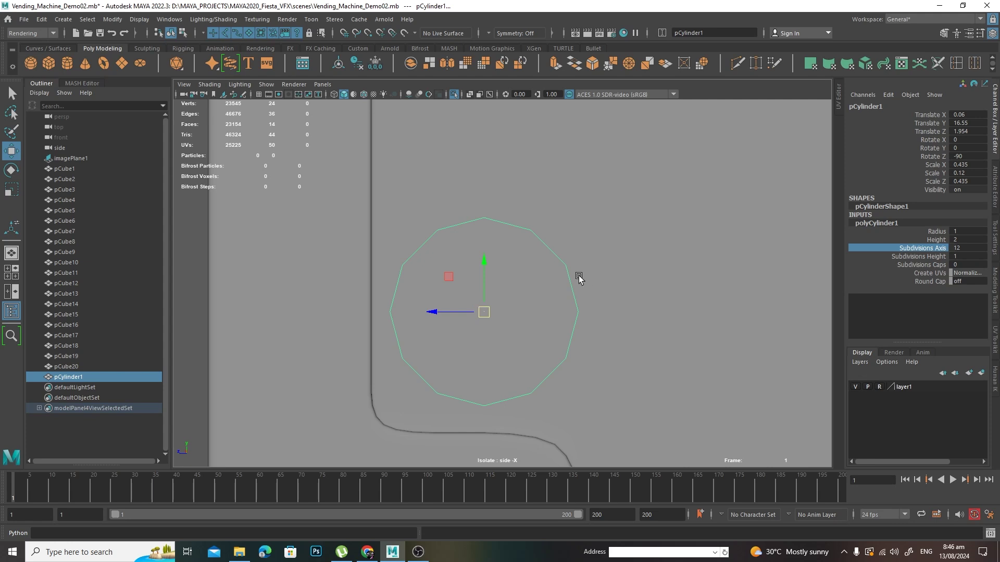
# Step: Select three adjacent rim faces on the disc's lower-right side in the perspective view
pyautogui.keyDown('alt'); pyautogui.moveTo(576, 277); pyautogui.dragTo(597, 257, button='middle'); pyautogui.keyUp('alt')
pyautogui.press('space')
pyautogui.moveTo(594, 305); pyautogui.dragTo(587, 249)
pyautogui.scroll(5, 587, 251)
pyautogui.rightClick(542, 171)
pyautogui.click(542, 141)
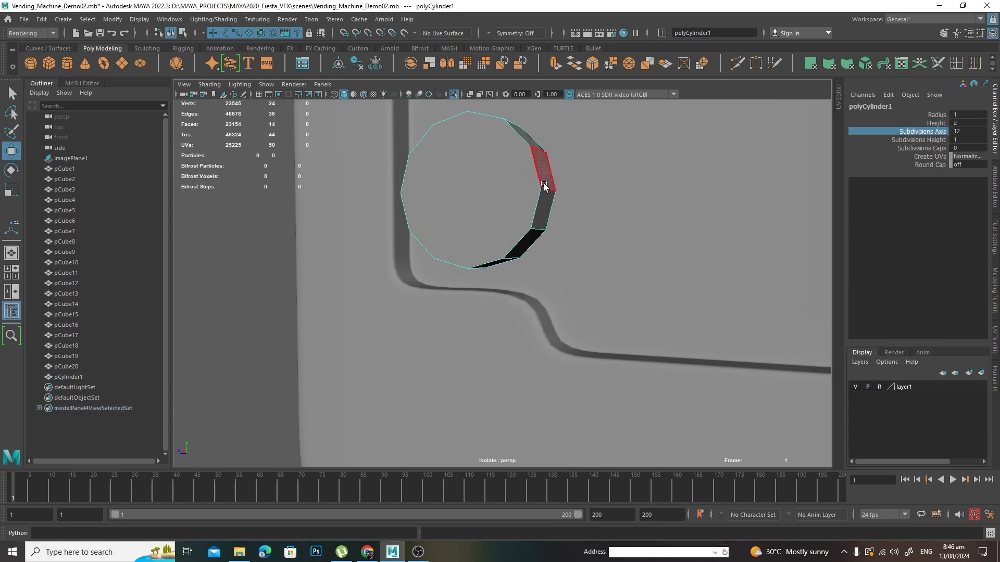
pyautogui.click(499, 261)
pyautogui.keyDown('shift'); pyautogui.click(520, 248); pyautogui.keyUp('shift')
pyautogui.keyDown('shift'); pyautogui.click(538, 218); pyautogui.keyUp('shift')
# Step: Try to extrude the three lower-right rim faces toward the upper right into a long lever arm
pyautogui.keyDown('alt'); pyautogui.moveTo(550, 241); pyautogui.dragTo(586, 239); pyautogui.keyUp('alt')
pyautogui.keyDown('shift'); pyautogui.moveTo(497, 183); pyautogui.dragTo(499, 216, button='right'); pyautogui.keyUp('shift')
pyautogui.press('w')
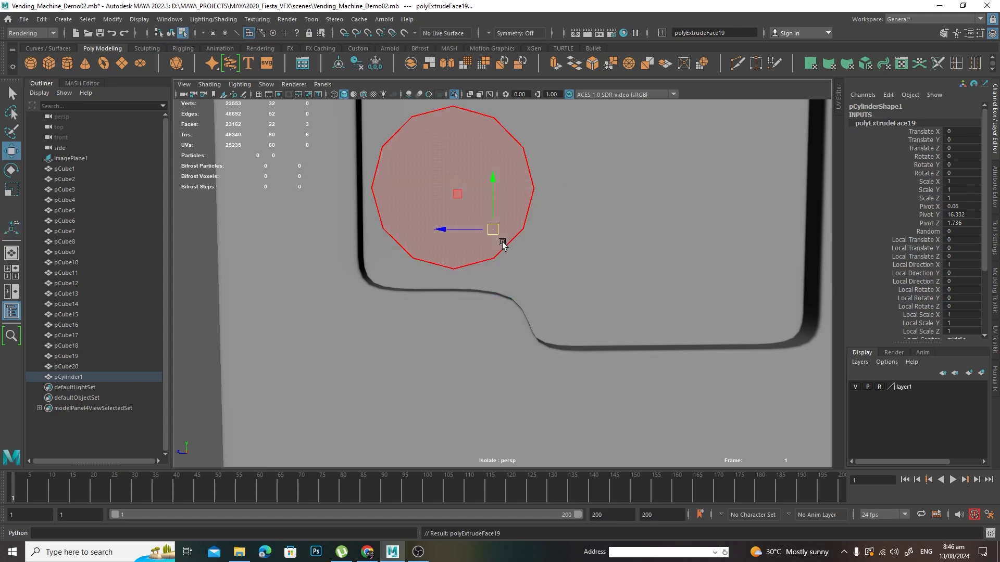
pyautogui.moveTo(501, 242); pyautogui.dragTo(739, 166)
pyautogui.press('space')
pyautogui.moveTo(702, 259); pyautogui.dragTo(711, 276)
pyautogui.press('space')
pyautogui.keyDown('alt'); pyautogui.moveTo(729, 308); pyautogui.dragTo(617, 224, button='middle'); pyautogui.keyUp('alt')
# Step: Try to insert an edge loop across the arm with the Insert Edge Loop tool using relative distance from edge
pyautogui.press('F10')
pyautogui.click(687, 239)
pyautogui.press('F11')
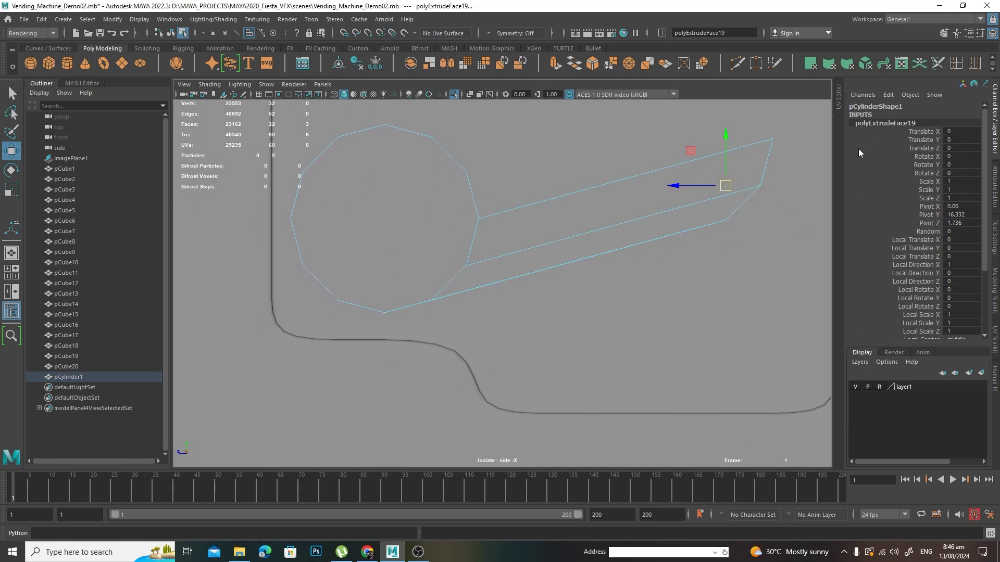
pyautogui.click(956, 63)
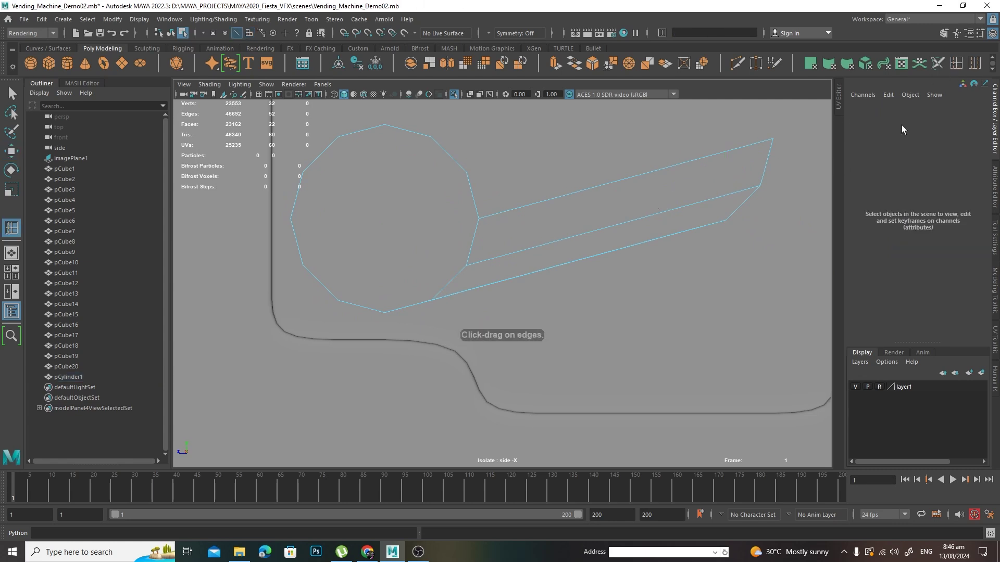
pyautogui.doubleClick(939, 68)
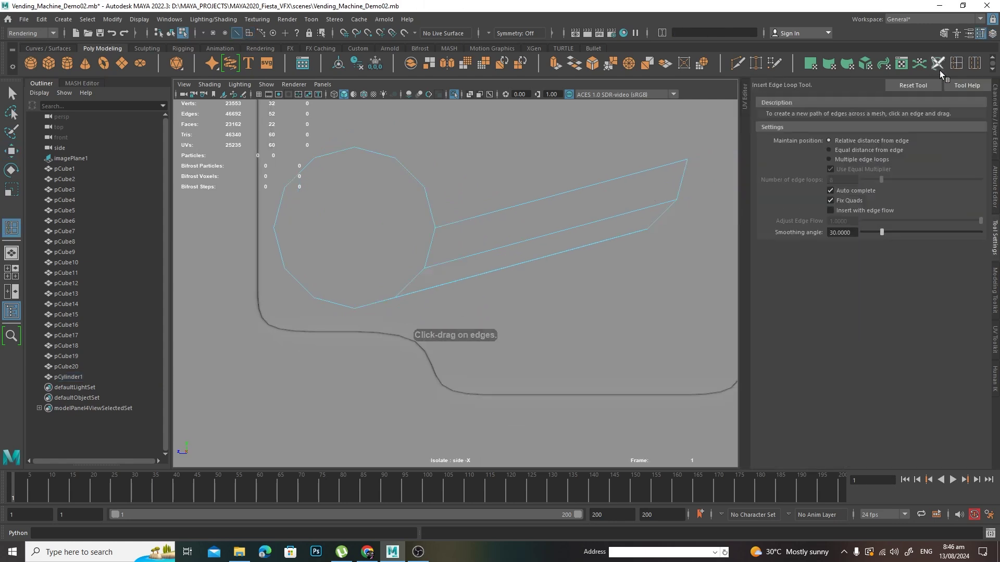
pyautogui.click(855, 158)
pyautogui.click(861, 142)
pyautogui.moveTo(632, 173)
pyautogui.mouseDown()
pyautogui.moveTo(604, 185)
pyautogui.moveTo(615, 183)
pyautogui.mouseUp()
pyautogui.hotkey('ctrl', 'z')
# Step: Try to reshape the lever arm by moving the lower vertices at its tip in the side view
pyautogui.press('q')
pyautogui.moveTo(611, 210); pyautogui.dragTo(546, 210, button='right')
pyautogui.click(606, 240)
pyautogui.press('w')
pyautogui.moveTo(605, 211); pyautogui.dragTo(606, 237)
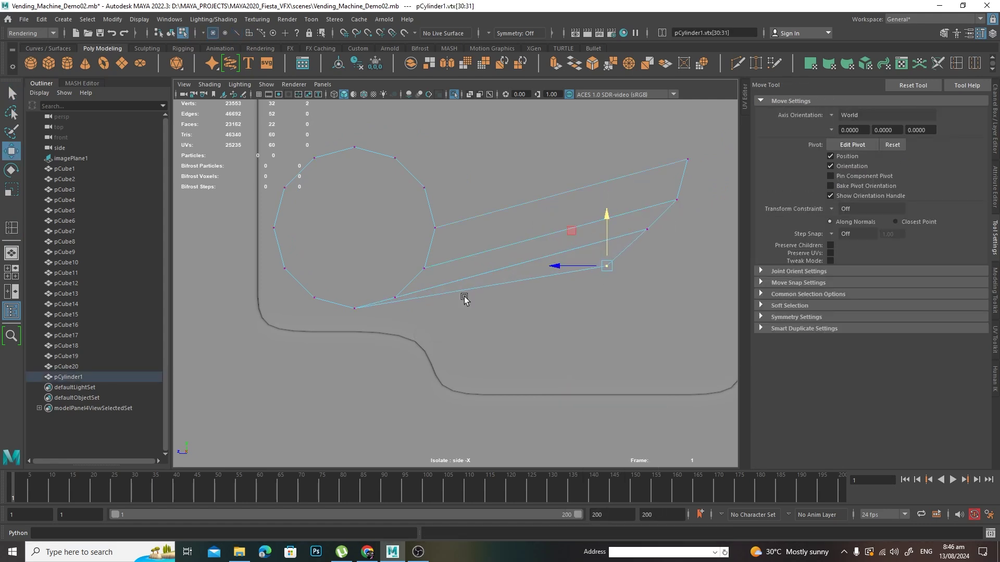
pyautogui.moveTo(386, 299); pyautogui.dragTo(386, 299)
pyautogui.moveTo(394, 294); pyautogui.dragTo(401, 286)
pyautogui.hotkey('ctrl', 'z')
pyautogui.moveTo(595, 270); pyautogui.dragTo(618, 259)
pyautogui.moveTo(607, 266); pyautogui.dragTo(458, 312)
pyautogui.moveTo(654, 243)
pyautogui.mouseDown()
pyautogui.moveTo(644, 223)
pyautogui.moveTo(664, 241)
pyautogui.mouseUp()
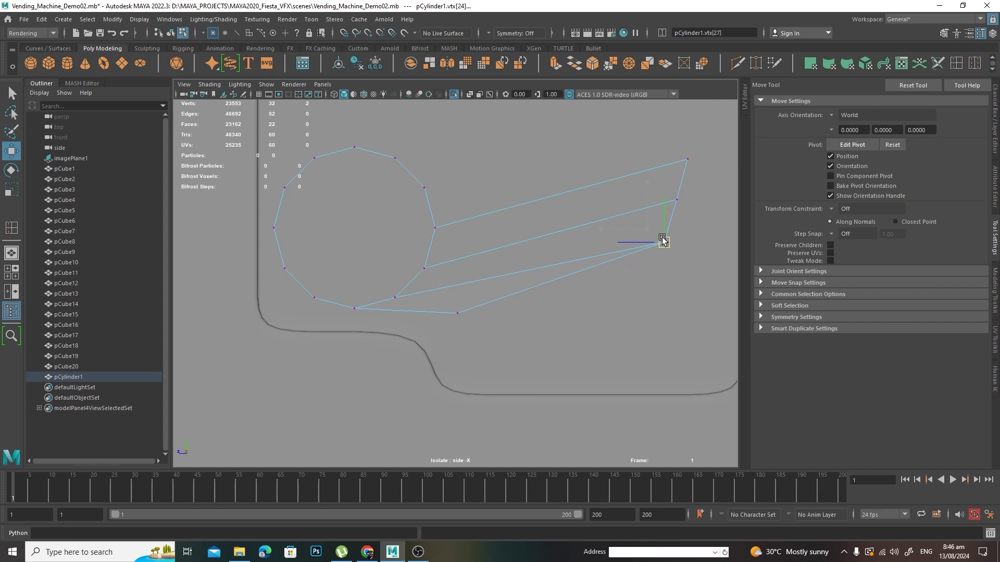
# Step: Undo the arm's vertex moves, edge loop and extrusion back to the plain disc with its rim faces selected
pyautogui.hotkey('ctrl', 'z')
pyautogui.hotkey('ctrl', 'z')
pyautogui.hotkey('ctrl', 'z')
pyautogui.hotkey('ctrl', 'z')
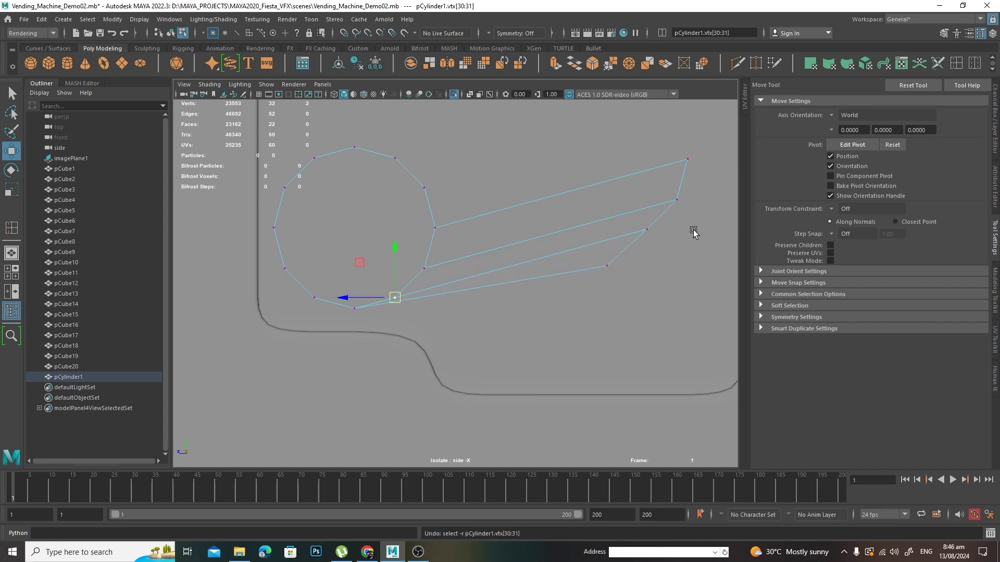
pyautogui.hotkey('ctrl', 'z')
pyautogui.hotkey('ctrl', 'z')
pyautogui.hotkey('ctrl', 'z')
pyautogui.hotkey('ctrl', 'z')
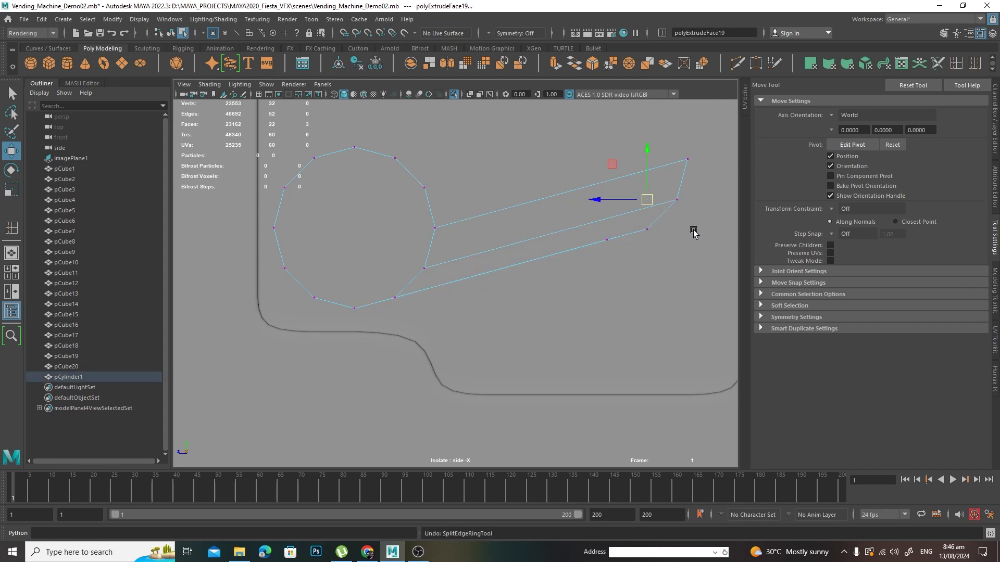
pyautogui.press('space')
pyautogui.press('space')
pyautogui.press('space')
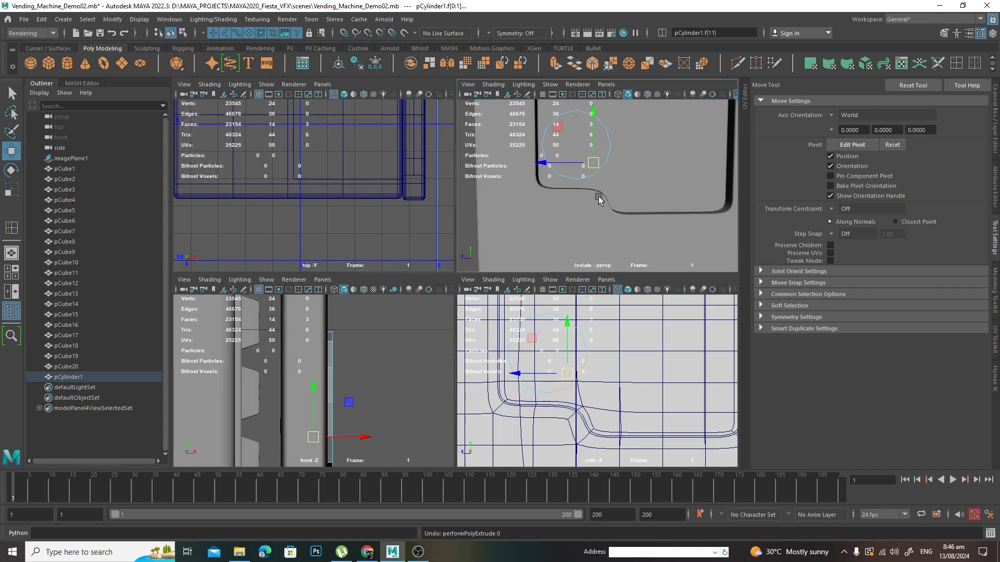
pyautogui.press('space')
# Step: Shift the rim selection one face upward to three faces on the disc's right side and extrude them outward slightly
pyautogui.keyDown('alt'); pyautogui.moveTo(599, 196); pyautogui.dragTo(551, 216); pyautogui.keyUp('alt')
pyautogui.keyDown('shift'); pyautogui.click(458, 273); pyautogui.keyUp('shift')
pyautogui.keyDown('shift'); pyautogui.click(492, 197); pyautogui.keyUp('shift')
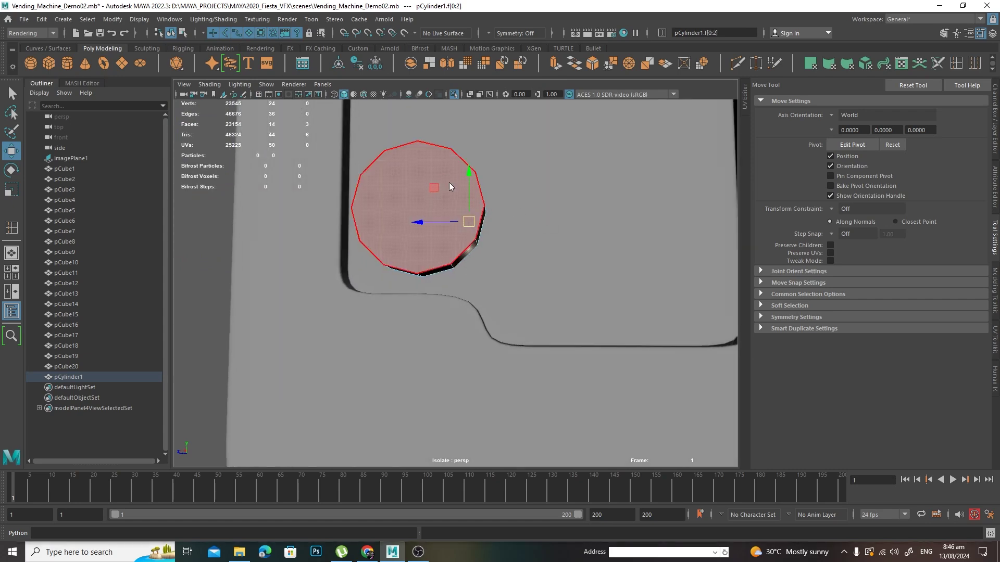
pyautogui.keyDown('shift'); pyautogui.moveTo(449, 183); pyautogui.dragTo(451, 213, button='right'); pyautogui.keyUp('shift')
pyautogui.moveTo(485, 265); pyautogui.dragTo(518, 277)
# Step: Move the extruded faces toward the upper right in the side view to form a long lever arm
pyautogui.press('space')
pyautogui.press('space')
pyautogui.press('space')
pyautogui.press('w')
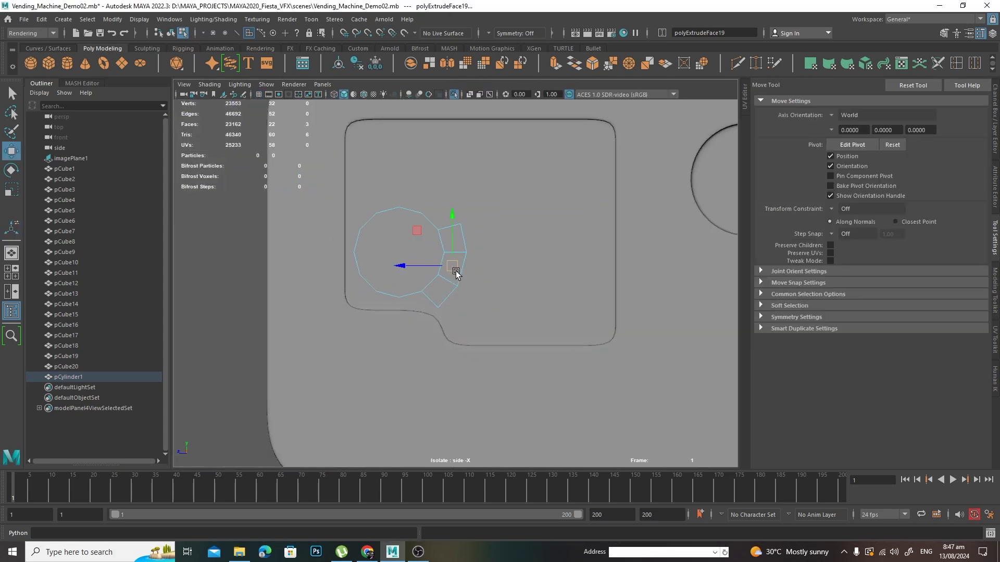
pyautogui.moveTo(455, 270); pyautogui.dragTo(561, 232)
pyautogui.scroll(5, 561, 233)
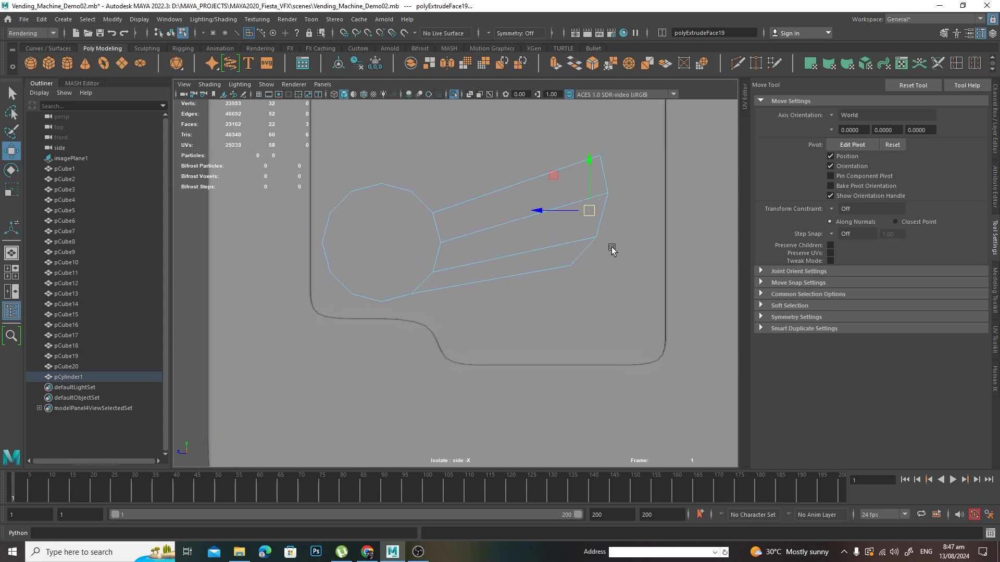
# Step: Move the vertex pairs at the lever arm's tip closer together so the arm tapers to a narrower end
pyautogui.moveTo(550, 213); pyautogui.dragTo(501, 211, button='right')
pyautogui.moveTo(572, 146); pyautogui.dragTo(616, 164)
pyautogui.moveTo(609, 148); pyautogui.dragTo(629, 179)
pyautogui.click(618, 186)
pyautogui.click(605, 234)
pyautogui.moveTo(606, 236); pyautogui.dragTo(631, 219)
pyautogui.click(578, 264)
pyautogui.moveTo(579, 265); pyautogui.dragTo(626, 203)
pyautogui.click(627, 216)
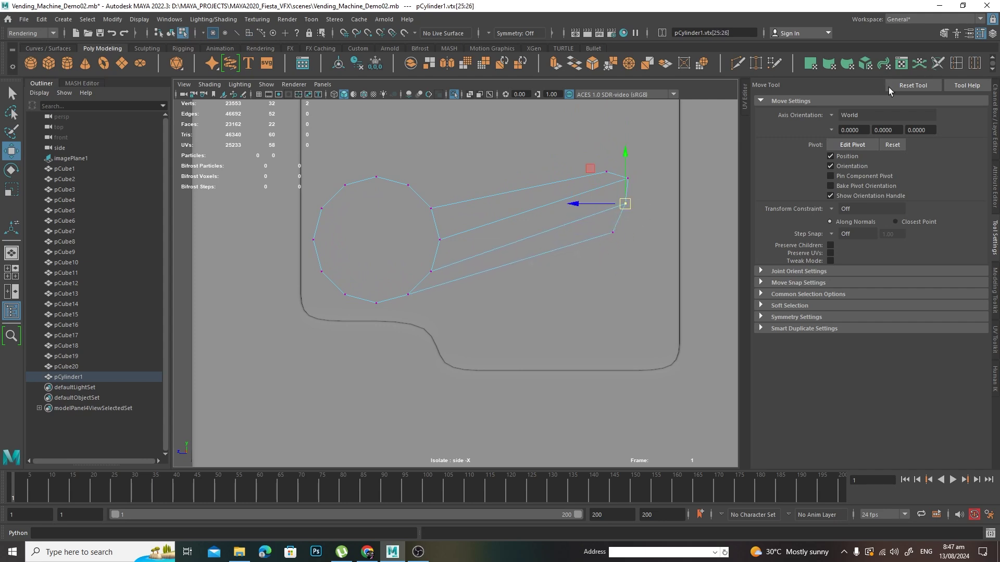
# Step: Insert two edge loops across the lever arm, one toward the tip and one near the disc
pyautogui.click(957, 63)
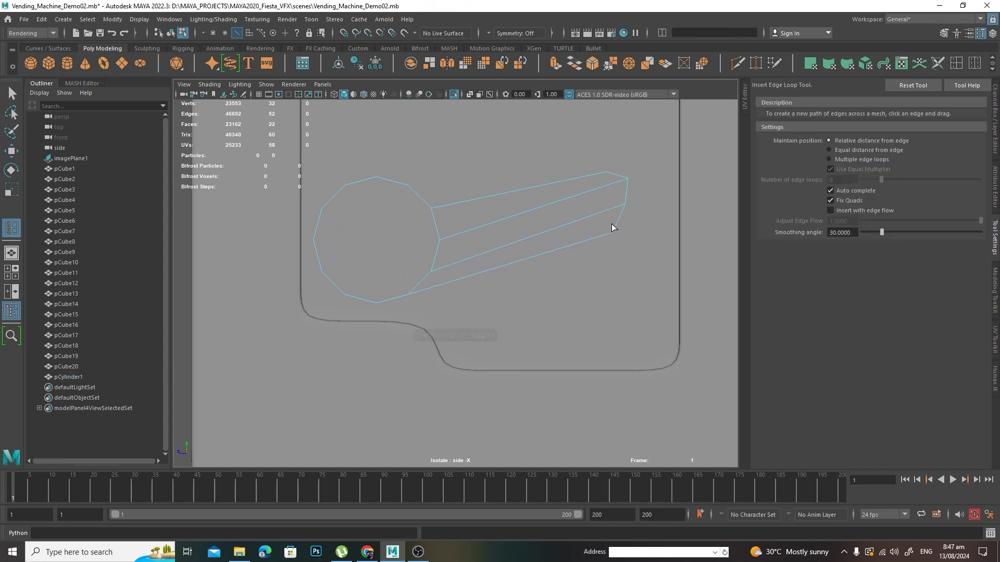
pyautogui.click(555, 185)
pyautogui.click(568, 184)
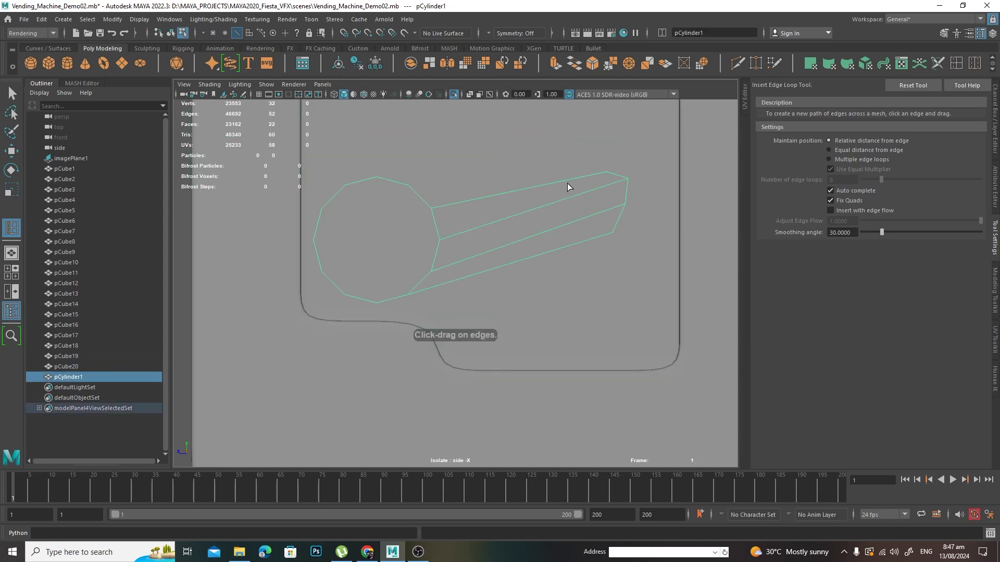
pyautogui.moveTo(576, 180); pyautogui.dragTo(554, 189)
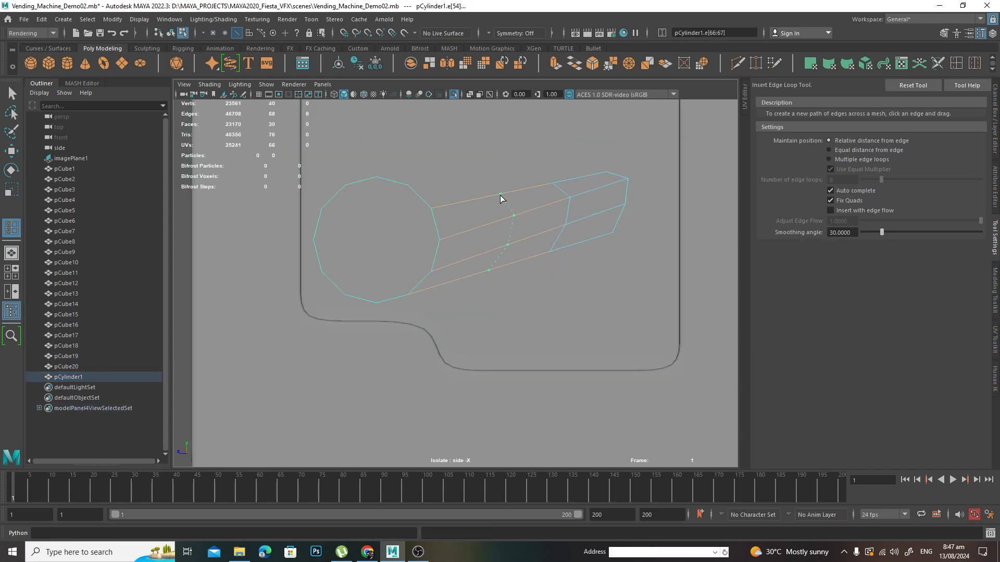
pyautogui.moveTo(495, 199); pyautogui.dragTo(477, 207)
pyautogui.press('q')
# Step: Move the vertices of both new loops down in the side view to bend the arm into an upward curve
pyautogui.moveTo(518, 208); pyautogui.dragTo(458, 188, button='right')
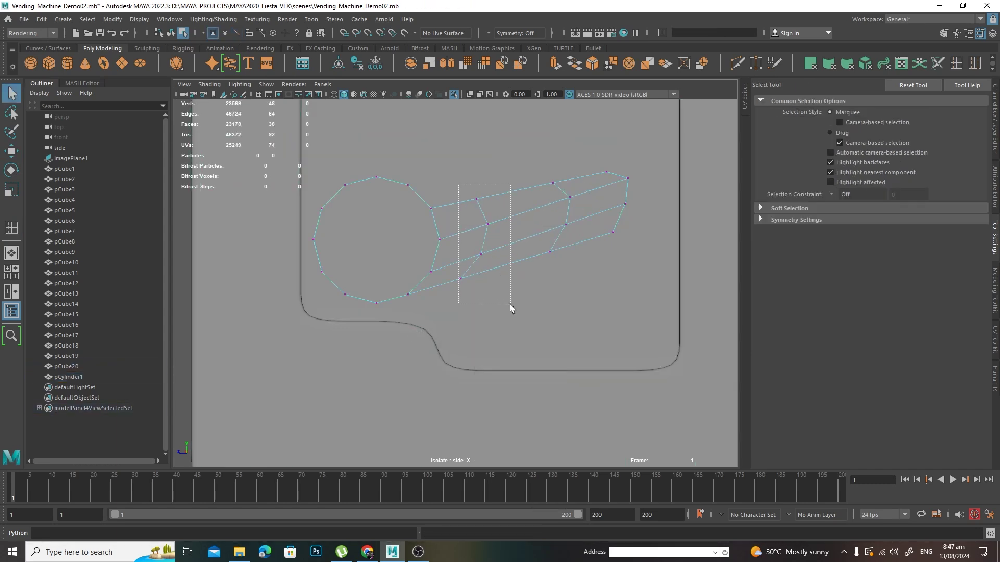
pyautogui.press('w')
pyautogui.moveTo(511, 307); pyautogui.dragTo(454, 194)
pyautogui.moveTo(476, 239); pyautogui.dragTo(482, 265)
pyautogui.moveTo(541, 194); pyautogui.dragTo(575, 269)
pyautogui.moveTo(560, 217); pyautogui.dragTo(565, 237)
pyautogui.keyDown('alt'); pyautogui.moveTo(519, 258); pyautogui.dragTo(613, 264, button='right'); pyautogui.keyUp('alt')
# Step: Reposition the vertex pairs of the loop nearer the tip, bringing its upper and lower edges closer together
pyautogui.moveTo(512, 226); pyautogui.dragTo(478, 260)
pyautogui.moveTo(614, 192); pyautogui.dragTo(586, 208)
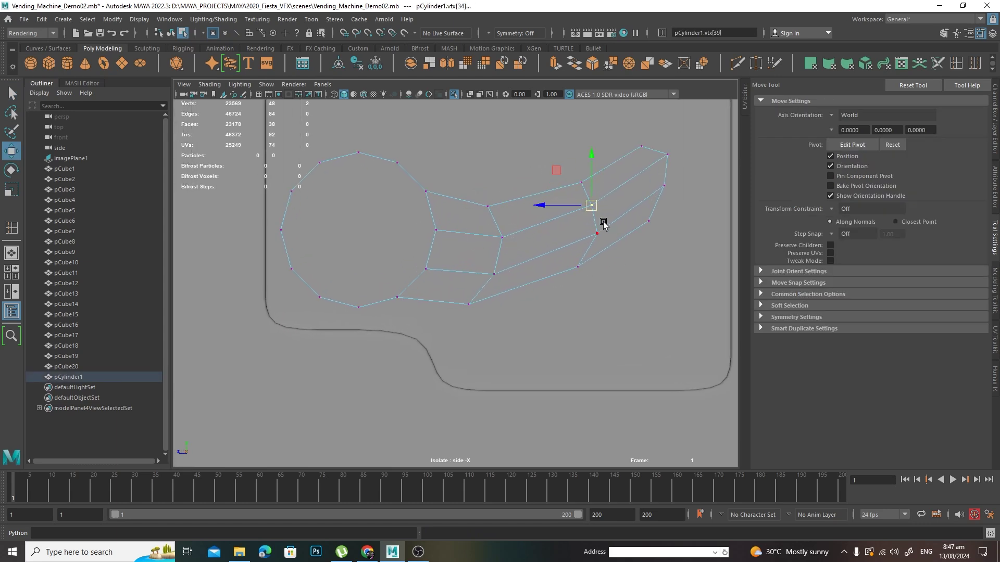
pyautogui.moveTo(563, 275); pyautogui.dragTo(562, 274)
pyautogui.moveTo(578, 267); pyautogui.dragTo(593, 255)
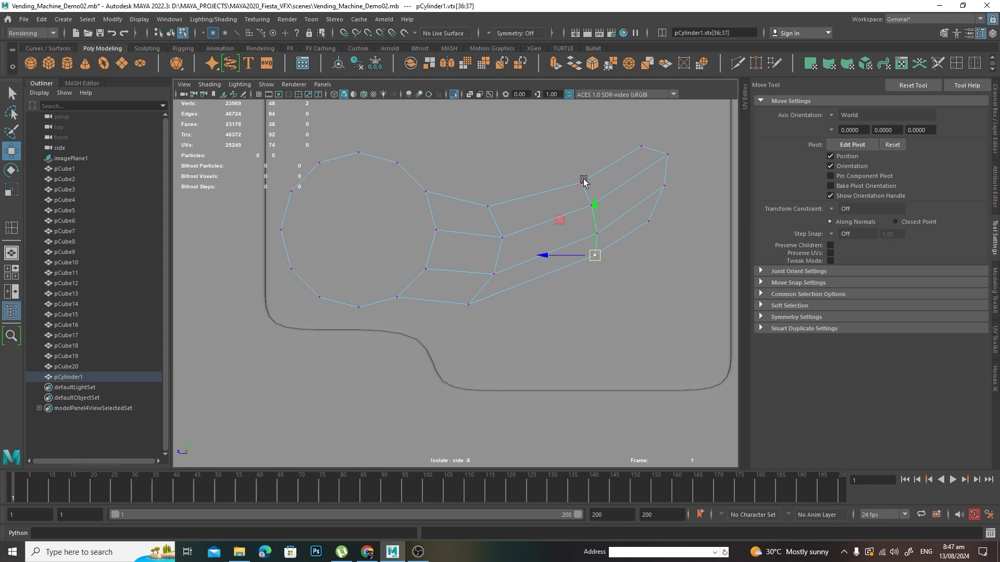
pyautogui.moveTo(568, 166); pyautogui.dragTo(580, 190)
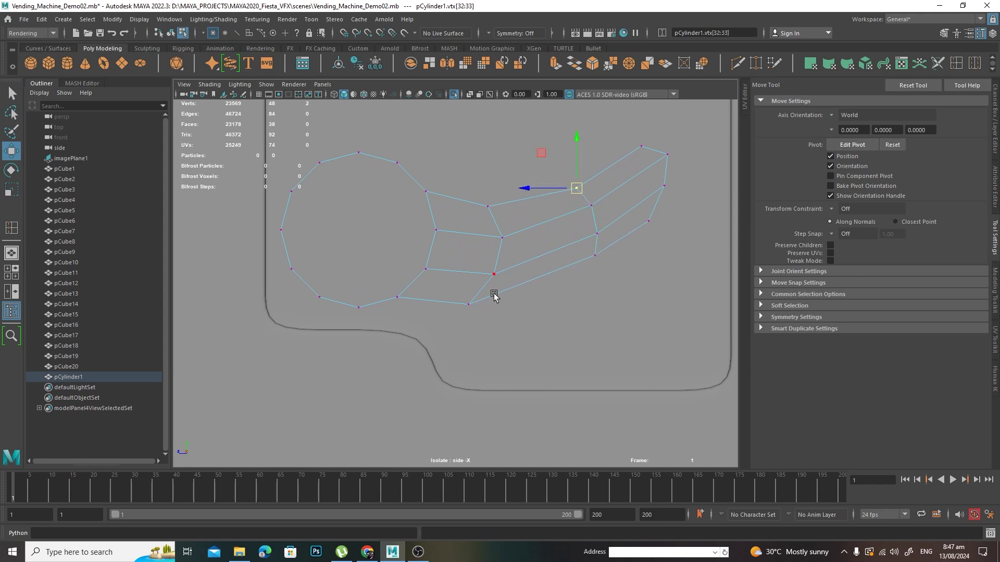
# Step: Reposition the vertex pairs of the loop nearer the disc so the loop stands nearly vertical across the arm
pyautogui.moveTo(475, 300); pyautogui.dragTo(452, 301)
pyautogui.moveTo(487, 246); pyautogui.dragTo(486, 246)
pyautogui.moveTo(502, 238)
pyautogui.mouseDown()
pyautogui.moveTo(529, 246)
pyautogui.moveTo(488, 280)
pyautogui.moveTo(475, 253)
pyautogui.moveTo(503, 269)
pyautogui.moveTo(500, 242)
pyautogui.mouseUp()
pyautogui.click(530, 245)
pyautogui.click(455, 298)
pyautogui.moveTo(455, 298); pyautogui.dragTo(498, 293)
pyautogui.click(499, 243)
pyautogui.moveTo(498, 243); pyautogui.dragTo(497, 237)
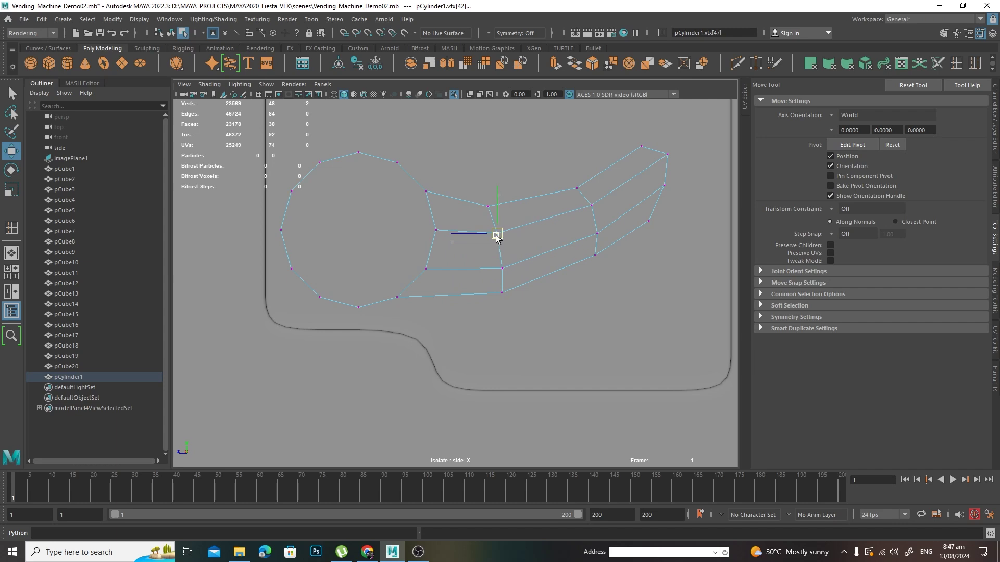
# Step: Insert another edge loop near the lever tip and shift the adjacent loop's vertices toward the disc and slightly down
pyautogui.click(956, 63)
pyautogui.moveTo(616, 164); pyautogui.dragTo(608, 168)
pyautogui.press('q')
pyautogui.moveTo(604, 191); pyautogui.dragTo(554, 183, button='right')
pyautogui.moveTo(560, 180); pyautogui.dragTo(568, 232)
pyautogui.press('w')
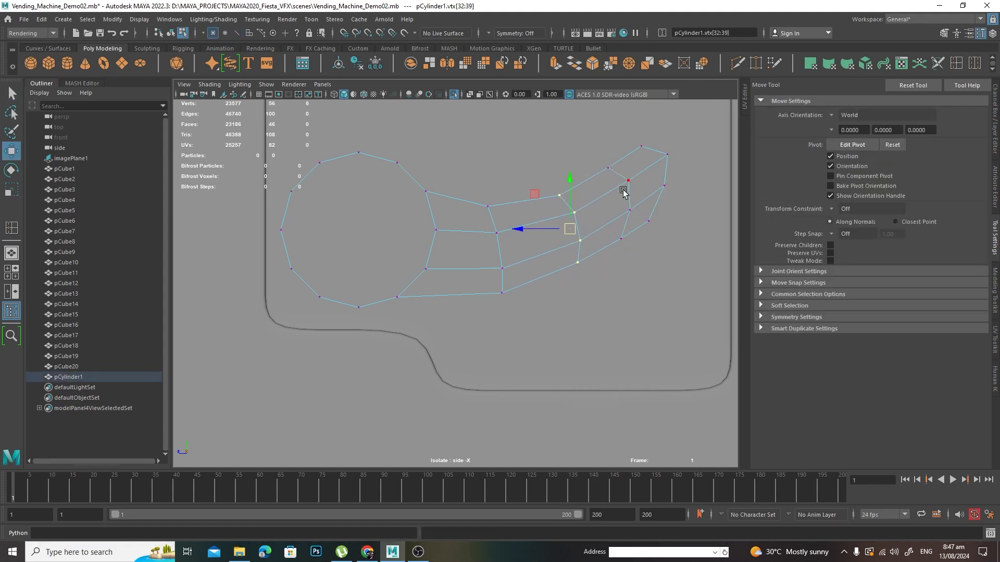
# Step: Move the vertex pairs on the newest loop and at the arm's end closer together to taper the tip
pyautogui.moveTo(614, 175); pyautogui.dragTo(615, 175)
pyautogui.moveTo(608, 169); pyautogui.dragTo(603, 178)
pyautogui.moveTo(624, 138); pyautogui.dragTo(646, 151)
pyautogui.moveTo(640, 145); pyautogui.dragTo(643, 230)
pyautogui.hotkey('ctrl', 'z')
pyautogui.moveTo(646, 224); pyautogui.dragTo(613, 246)
pyautogui.moveTo(621, 238); pyautogui.dragTo(633, 223)
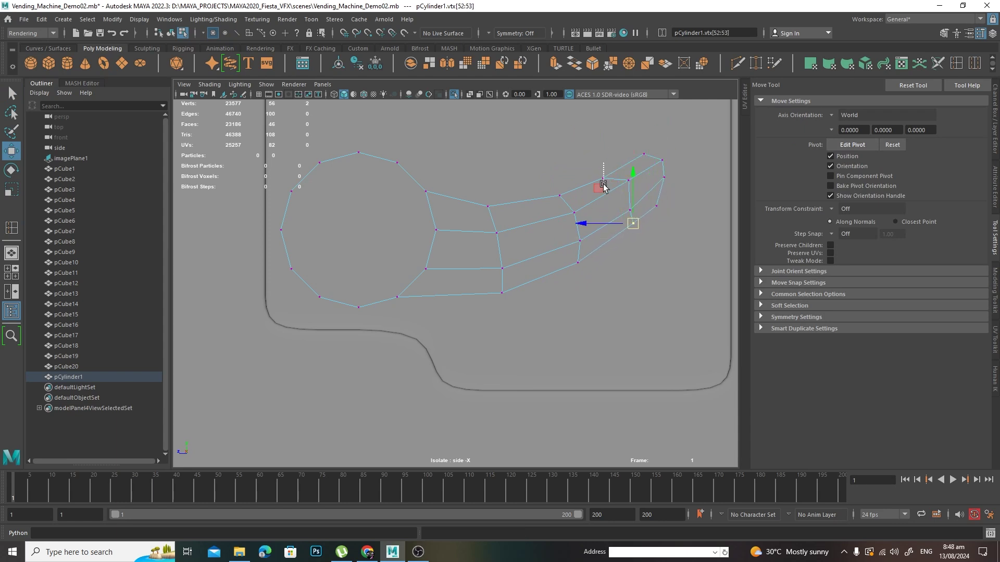
# Step: Undo the mistaken selection changes and move the newest loop's upper vertex pair slightly toward the tip
pyautogui.moveTo(609, 187); pyautogui.dragTo(608, 187)
pyautogui.hotkey('ctrl', 'z')
pyautogui.hotkey('ctrl', 'z')
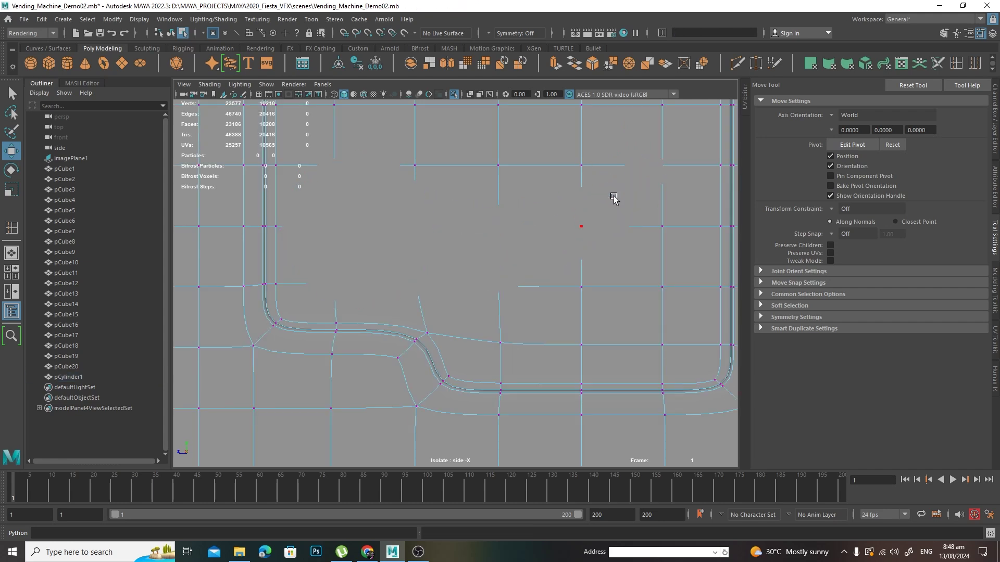
pyautogui.click(614, 197)
pyautogui.moveTo(613, 198); pyautogui.dragTo(599, 179, button='right')
pyautogui.moveTo(594, 161); pyautogui.dragTo(618, 179)
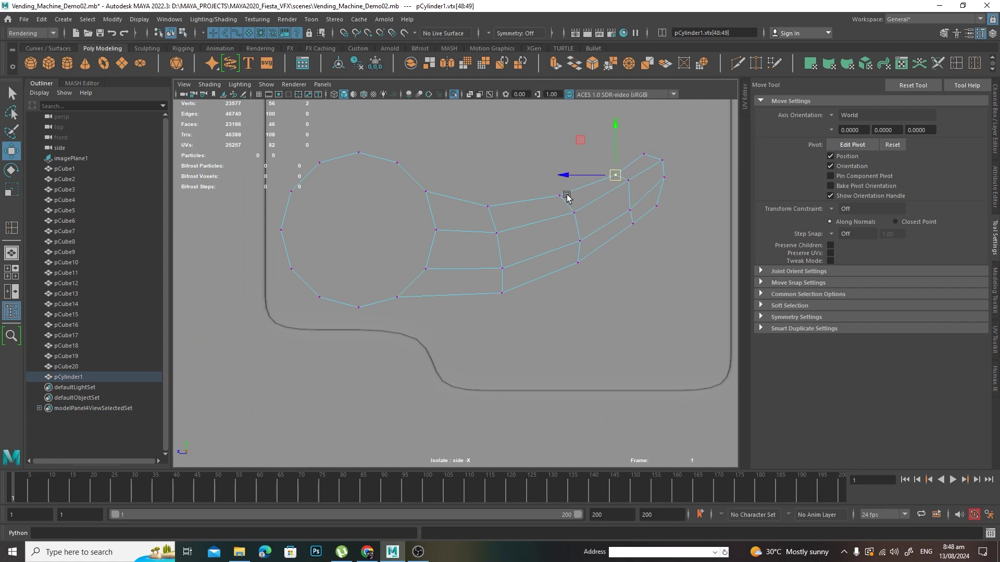
# Step: Adjust the remaining upper-edge and tip-loop vertices to give the lever arm an even curve
pyautogui.press('F8')
pyautogui.moveTo(593, 204); pyautogui.dragTo(543, 203, button='right')
pyautogui.moveTo(546, 183); pyautogui.dragTo(563, 201)
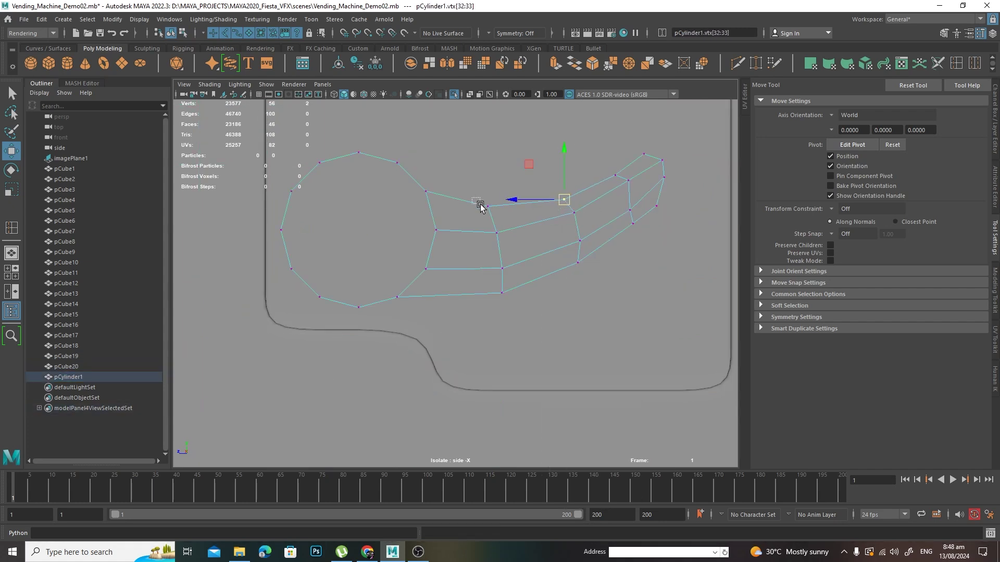
pyautogui.moveTo(489, 212); pyautogui.dragTo(488, 211)
pyautogui.moveTo(630, 208); pyautogui.dragTo(631, 207)
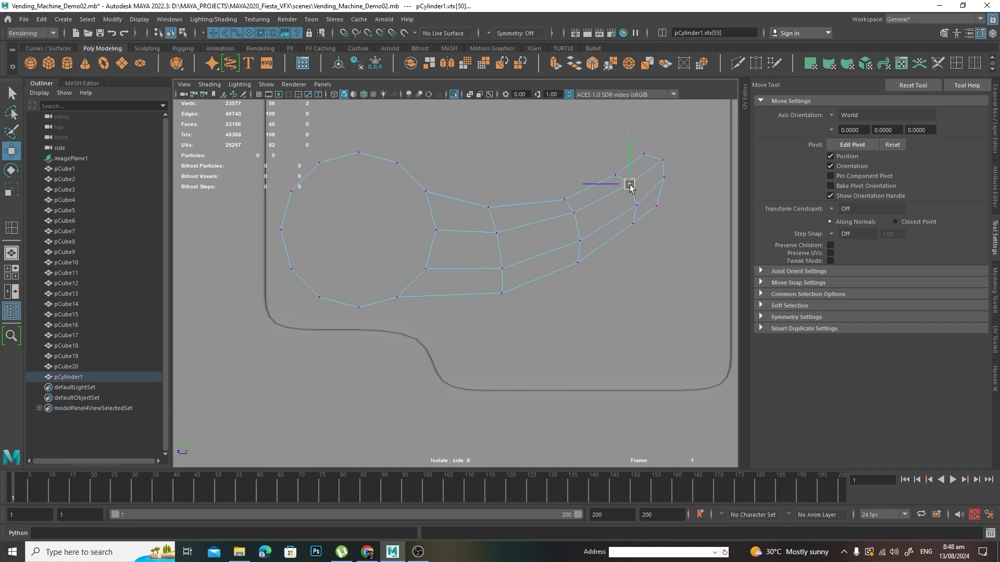
# Step: Preview the whole lever in smooth display and return it to the unsmoothed mesh
pyautogui.press('3')
pyautogui.press('q')
pyautogui.moveTo(634, 191); pyautogui.dragTo(657, 174, button='right')
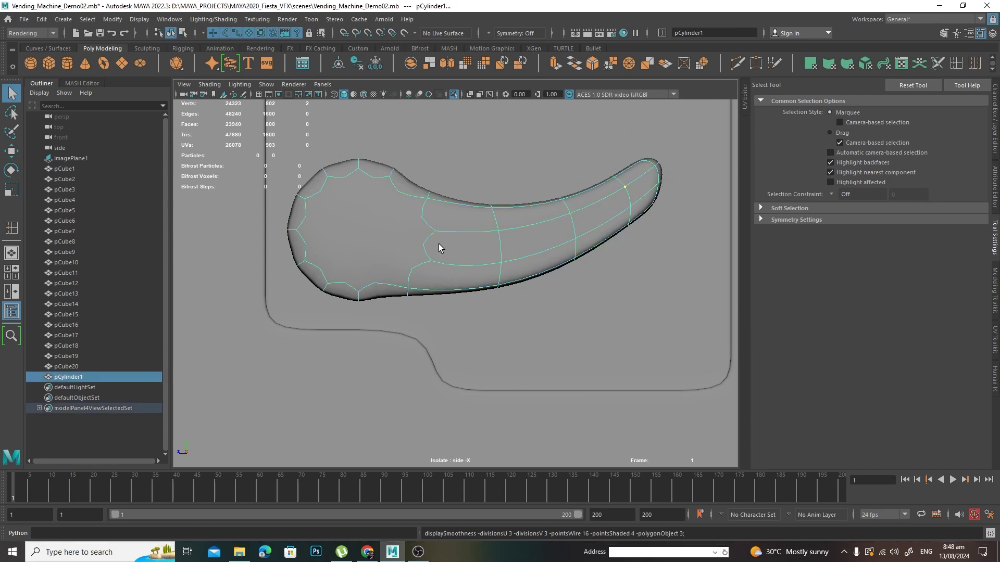
pyautogui.press('1')
# Step: Extrude the disc's front face in the perspective view with an inward offset to form an outer ring
pyautogui.moveTo(349, 213); pyautogui.dragTo(349, 235, button='right')
pyautogui.click(351, 217)
pyautogui.press('space')
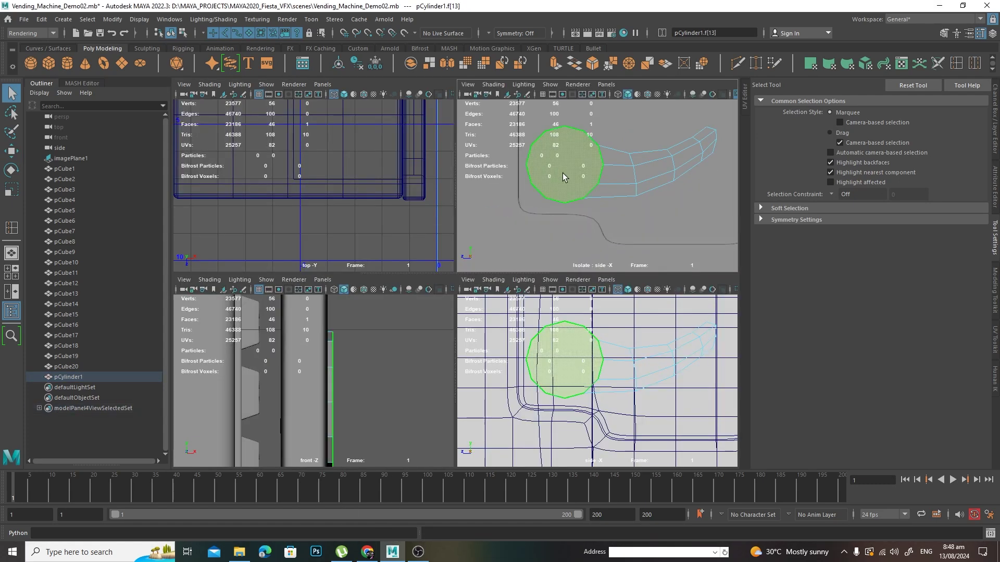
pyautogui.press('space')
pyautogui.press('space')
pyautogui.moveTo(532, 242); pyautogui.dragTo(532, 167)
pyautogui.press('f')
pyautogui.keyDown('alt'); pyautogui.moveTo(536, 213); pyautogui.dragTo(527, 252); pyautogui.keyUp('alt')
pyautogui.keyDown('alt'); pyautogui.moveTo(526, 252); pyautogui.dragTo(466, 245, button='right'); pyautogui.keyUp('alt')
pyautogui.keyDown('alt'); pyautogui.moveTo(467, 245); pyautogui.dragTo(470, 210); pyautogui.keyUp('alt')
pyautogui.keyDown('shift'); pyautogui.moveTo(468, 206); pyautogui.dragTo(464, 237, button='right'); pyautogui.keyUp('shift')
pyautogui.keyDown('alt'); pyautogui.moveTo(463, 237); pyautogui.dragTo(462, 226); pyautogui.keyUp('alt')
pyautogui.moveTo(584, 282); pyautogui.dragTo(589, 282)
# Step: Extrude the inset disc face inward in two successive extrusions to form a shallow recess
pyautogui.keyDown('shift'); pyautogui.moveTo(481, 222); pyautogui.dragTo(484, 245, button='right'); pyautogui.keyUp('shift')
pyautogui.moveTo(499, 263); pyautogui.dragTo(495, 264)
pyautogui.keyDown('shift'); pyautogui.moveTo(488, 227); pyautogui.dragTo(495, 264, button='right'); pyautogui.keyUp('shift')
pyautogui.moveTo(498, 263); pyautogui.dragTo(492, 263)
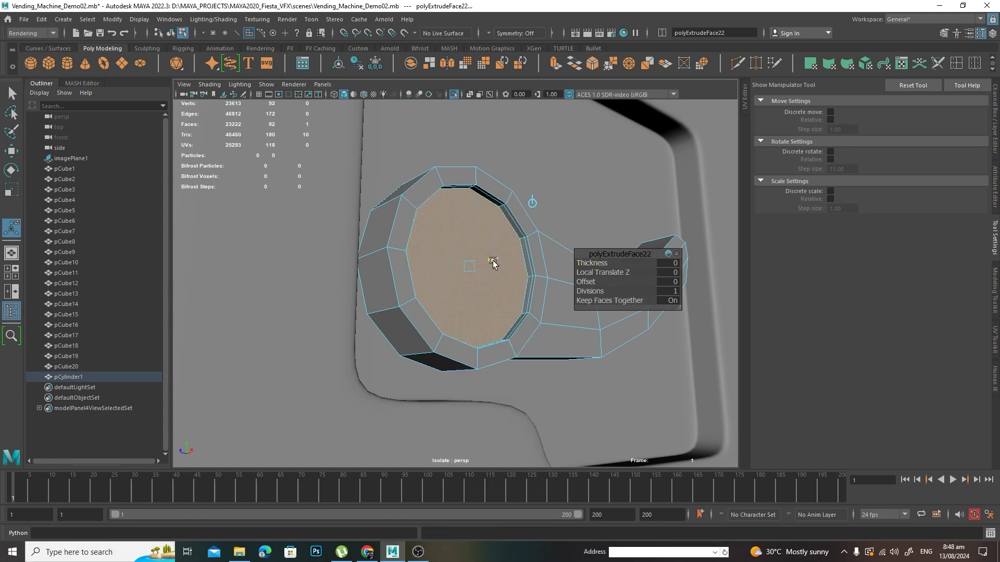
# Step: Extrude the recessed face with an inward offset, and extrude it again with a Local Translate Z of 0.0373
pyautogui.keyDown('shift'); pyautogui.moveTo(488, 229); pyautogui.dragTo(489, 246, button='right'); pyautogui.keyUp('shift')
pyautogui.moveTo(593, 280); pyautogui.dragTo(597, 279)
pyautogui.keyDown('shift'); pyautogui.moveTo(488, 237); pyautogui.dragTo(490, 266, button='right'); pyautogui.keyUp('shift')
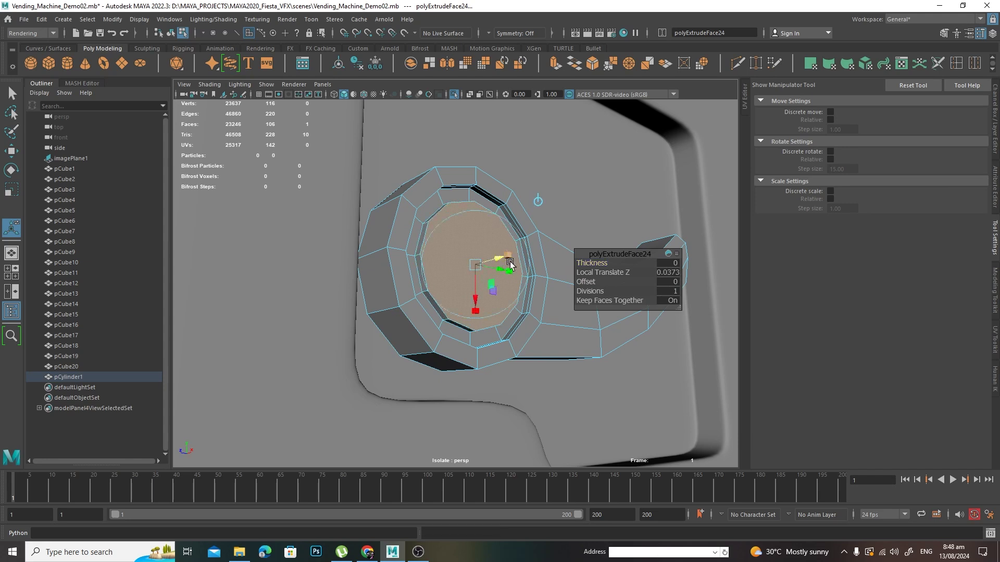
# Step: Extrude the central face again with a Local Translate Z of 0.0199 and an offset of 0.04
pyautogui.keyDown('shift'); pyautogui.moveTo(475, 234); pyautogui.dragTo(475, 261, button='right'); pyautogui.keyUp('shift')
pyautogui.moveTo(494, 260); pyautogui.dragTo(501, 259)
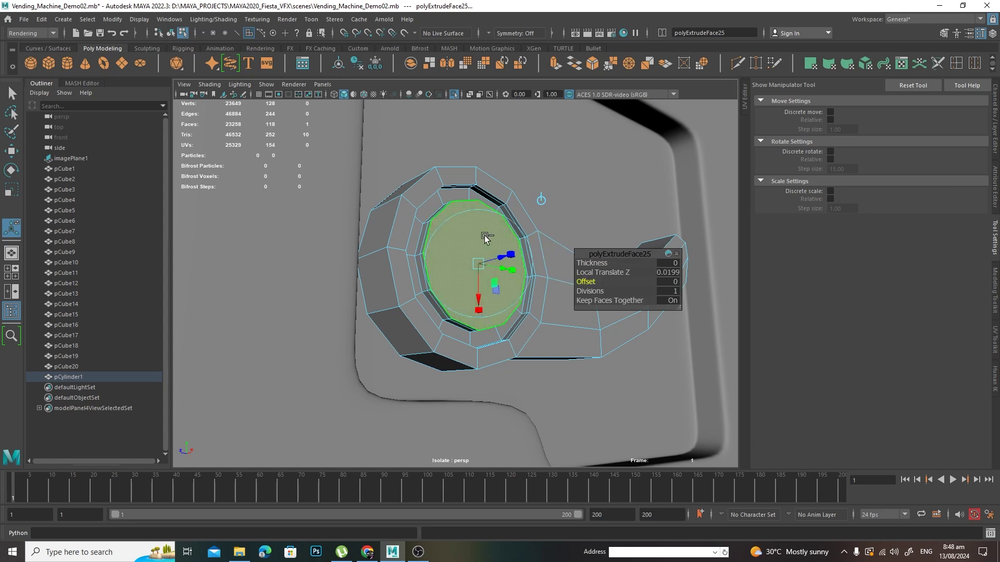
pyautogui.moveTo(483, 237); pyautogui.dragTo(485, 236, button='middle')
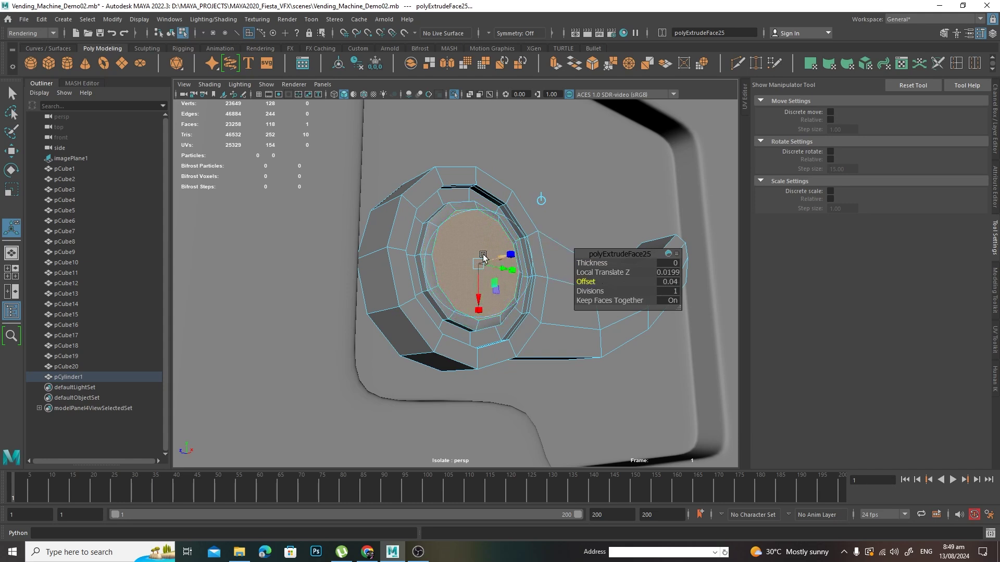
# Step: Extrude the centre face with a small inward offset, and extrude it once more to push it inward
pyautogui.keyDown('shift'); pyautogui.moveTo(482, 255); pyautogui.dragTo(483, 274, button='right'); pyautogui.keyUp('shift')
pyautogui.moveTo(583, 281); pyautogui.dragTo(592, 282)
pyautogui.keyDown('shift'); pyautogui.moveTo(484, 245); pyautogui.dragTo(483, 285, button='right'); pyautogui.keyUp('shift')
pyautogui.moveTo(498, 264); pyautogui.dragTo(492, 263)
# Step: Return the lever to object mode and show it in smooth display within the panel recess
pyautogui.moveTo(503, 232); pyautogui.dragTo(511, 232, button='right')
pyautogui.press('3')
pyautogui.keyDown('alt'); pyautogui.moveTo(530, 233); pyautogui.dragTo(637, 246); pyautogui.keyUp('alt')
pyautogui.click(546, 225)
pyautogui.keyDown('alt'); pyautogui.moveTo(638, 245); pyautogui.dragTo(495, 267, button='right'); pyautogui.keyUp('alt')
pyautogui.click(498, 270)
pyautogui.keyDown('alt'); pyautogui.moveTo(499, 270); pyautogui.dragTo(512, 278); pyautogui.keyUp('alt')
pyautogui.keyDown('alt'); pyautogui.moveTo(513, 281); pyautogui.dragTo(451, 276, button='middle'); pyautogui.keyUp('alt')
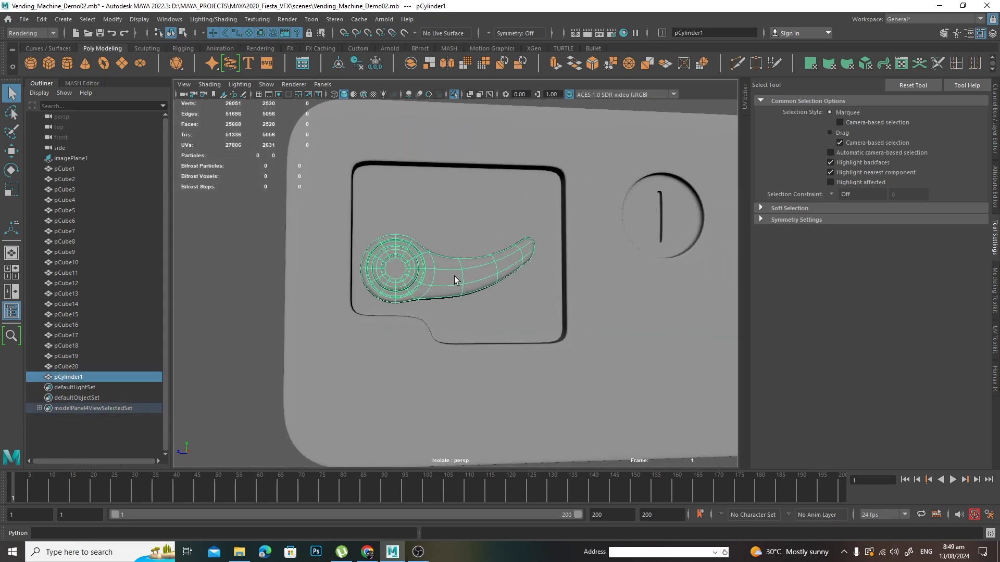
# Step: Try to rotate the lever around its disc
pyautogui.press('e')
pyautogui.moveTo(437, 250); pyautogui.dragTo(433, 243)
pyautogui.hotkey('ctrl', 'z')
pyautogui.hotkey('ctrl', 'z')
pyautogui.hotkey('ctrl', 'z')
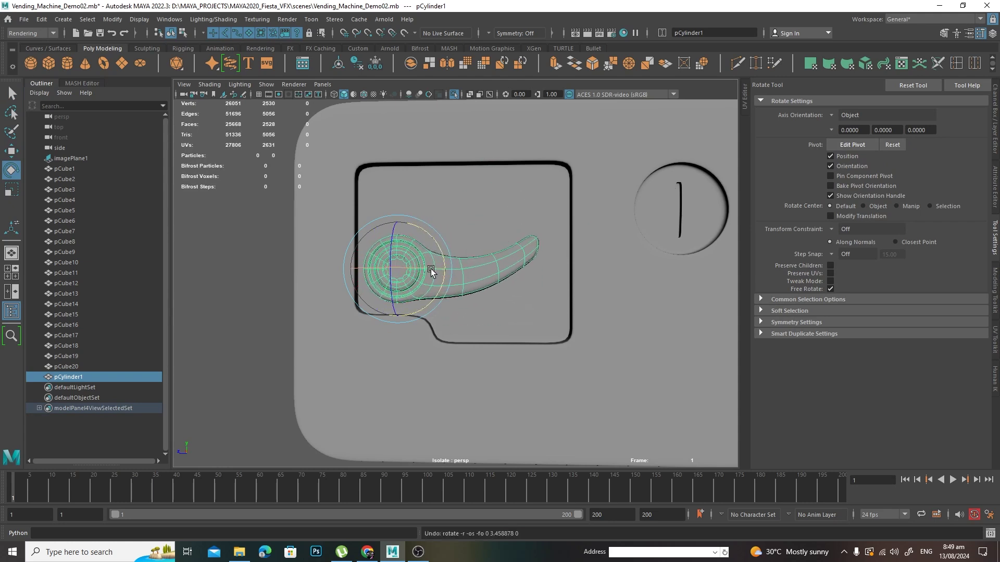
# Step: Scale the lever up uniformly so it spans most of the recess's width
pyautogui.press('r')
pyautogui.moveTo(404, 269); pyautogui.dragTo(425, 237)
pyautogui.press('e')
pyautogui.press('q')
pyautogui.keyDown('alt'); pyautogui.moveTo(509, 253); pyautogui.dragTo(484, 261); pyautogui.keyUp('alt')
pyautogui.scroll(-4, 490, 263)
pyautogui.keyDown('alt'); pyautogui.moveTo(523, 273); pyautogui.dragTo(444, 248, button='middle'); pyautogui.keyUp('alt')
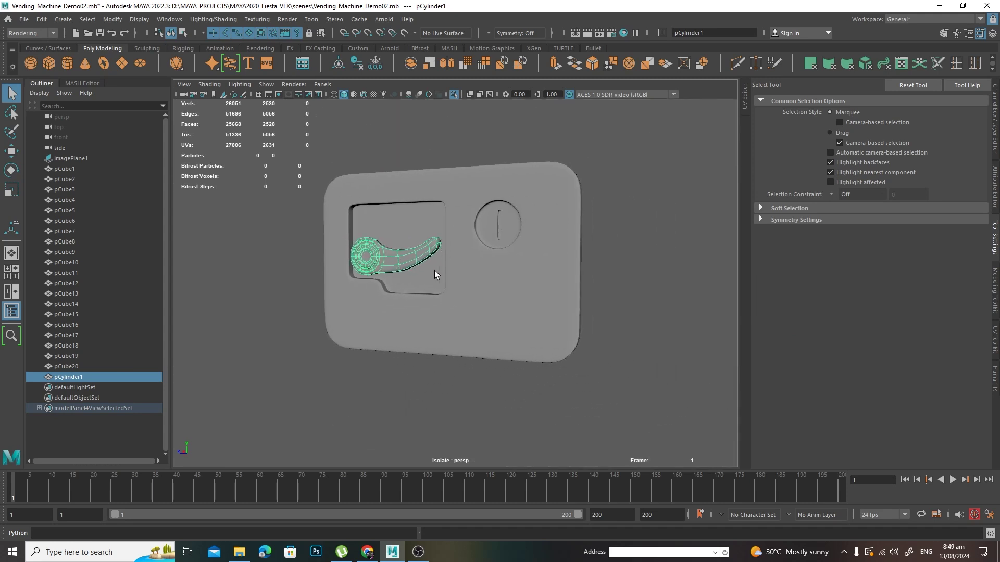
pyautogui.keyDown('alt'); pyautogui.moveTo(440, 274); pyautogui.dragTo(440, 260); pyautogui.keyUp('alt')
# Step: Turn off isolation to show the whole vending machine and select the panel and lever together
pyautogui.click(440, 258)
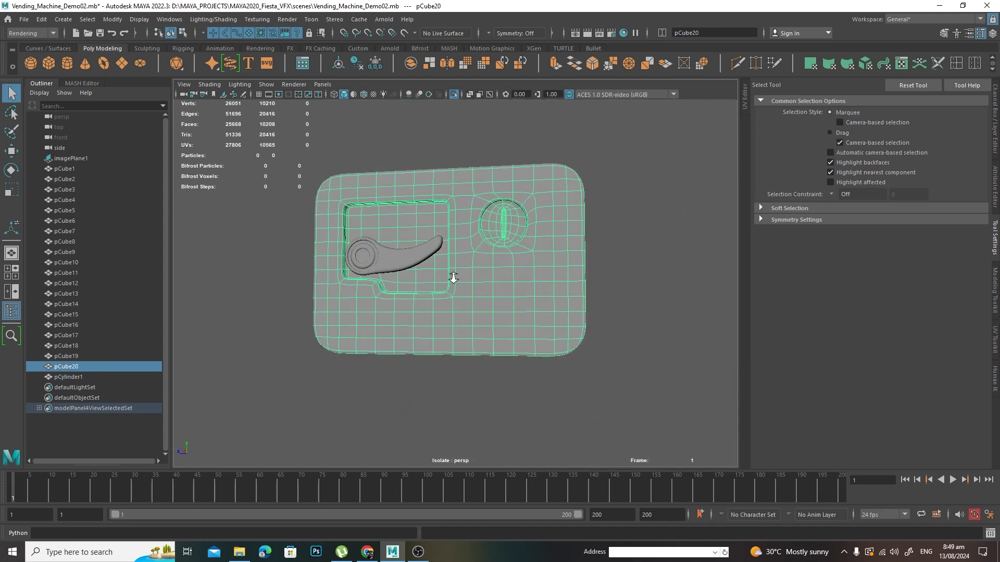
pyautogui.scroll(1, 469, 279)
pyautogui.hotkey('ctrl', '1')
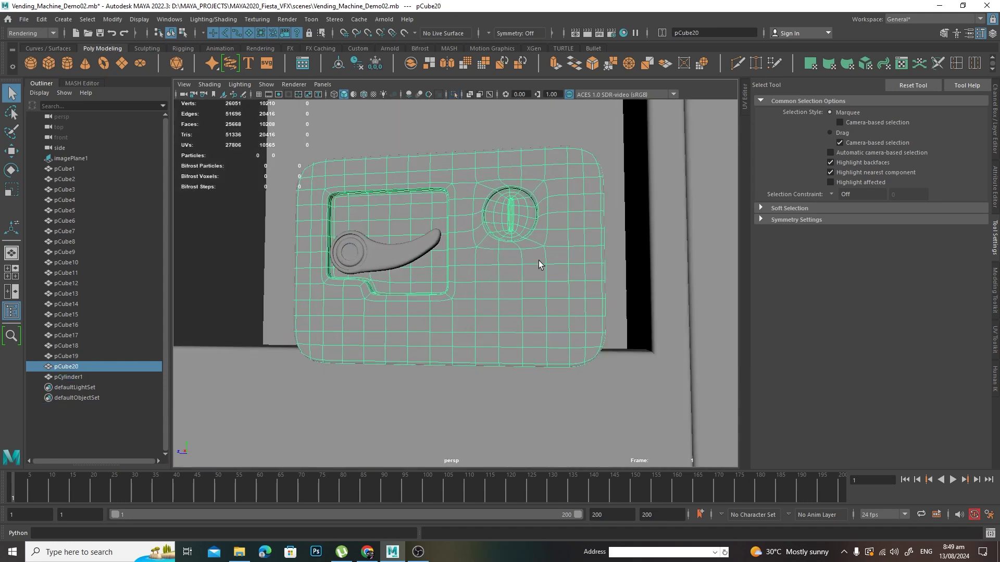
pyautogui.keyDown('alt'); pyautogui.moveTo(544, 241); pyautogui.dragTo(421, 241, button='right'); pyautogui.keyUp('alt')
pyautogui.keyDown('alt'); pyautogui.moveTo(504, 247); pyautogui.dragTo(549, 245); pyautogui.keyUp('alt')
pyautogui.keyDown('shift'); pyautogui.click(429, 268); pyautogui.keyUp('shift')
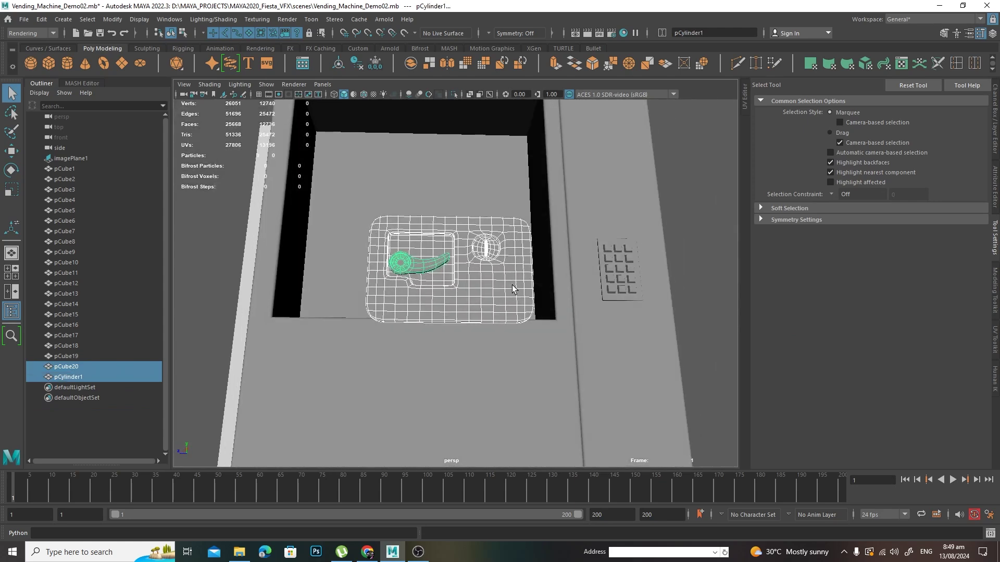
# Step: Move the selected panel and lever in the side view to the column area below the keypad
pyautogui.press('space')
pyautogui.press('space')
pyautogui.press('f')
pyautogui.press('w')
pyautogui.moveTo(374, 277); pyautogui.dragTo(496, 328)
pyautogui.keyDown('alt'); pyautogui.moveTo(496, 328); pyautogui.dragTo(660, 368, button='right'); pyautogui.keyUp('alt')
pyautogui.keyDown('alt'); pyautogui.moveTo(660, 366); pyautogui.dragTo(511, 333, button='middle'); pyautogui.keyUp('alt')
pyautogui.keyDown('alt'); pyautogui.moveTo(511, 333); pyautogui.dragTo(587, 362, button='right'); pyautogui.keyUp('alt')
pyautogui.keyDown('alt'); pyautogui.moveTo(587, 362); pyautogui.dragTo(600, 313, button='middle'); pyautogui.keyUp('alt')
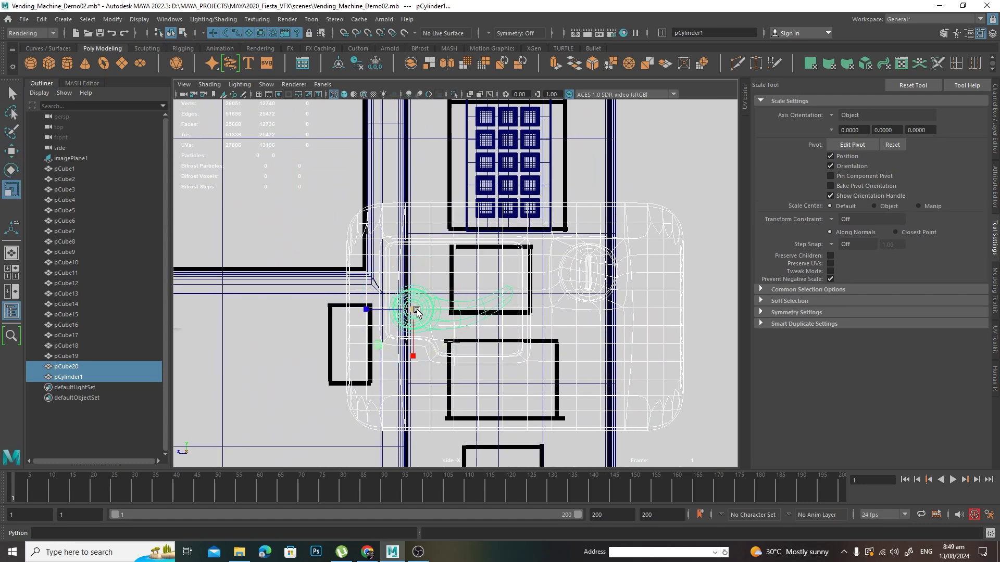
# Step: Scale the panel and lever down uniformly and lower them to the larger reference rectangle below the keypad
pyautogui.moveTo(417, 312); pyautogui.dragTo(364, 312)
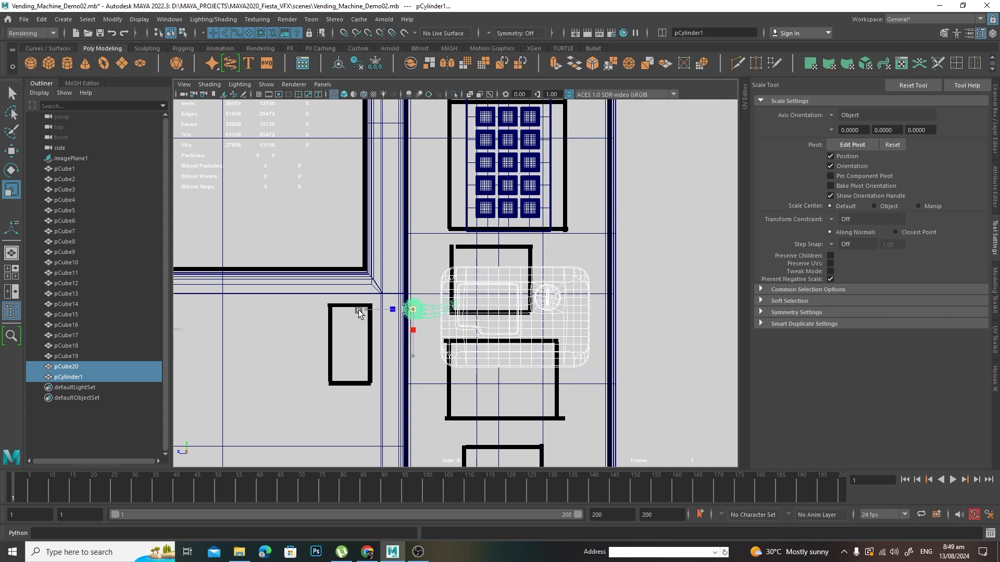
pyautogui.press('w')
pyautogui.moveTo(507, 312); pyautogui.dragTo(500, 359)
pyautogui.press('r')
pyautogui.moveTo(405, 364); pyautogui.dragTo(398, 363)
# Step: Align the panel with the reference rectangle and move the lever back into the panel's recess
pyautogui.press('w')
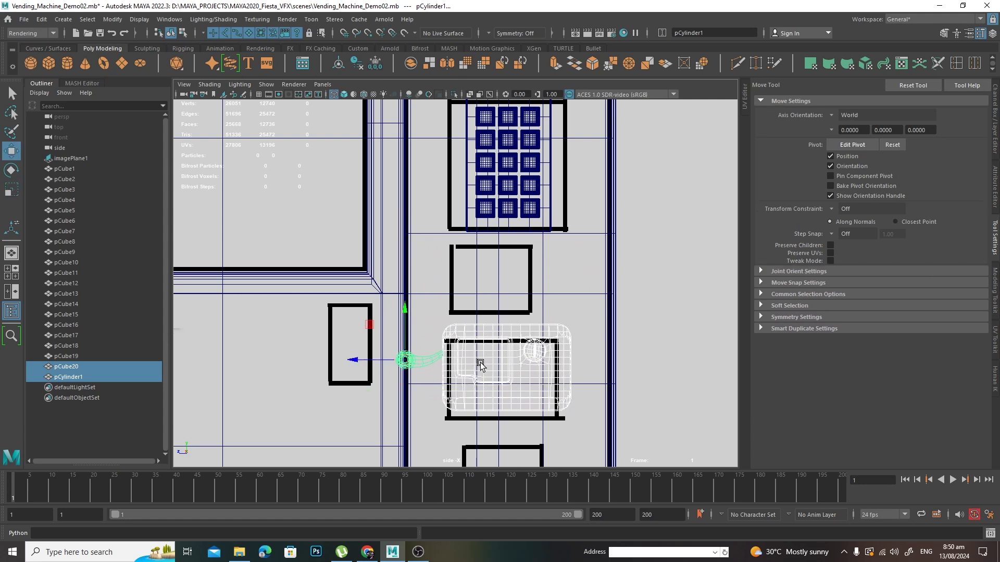
pyautogui.moveTo(487, 360); pyautogui.dragTo(483, 363, button='middle')
pyautogui.click(419, 365)
pyautogui.moveTo(397, 366); pyautogui.dragTo(461, 362)
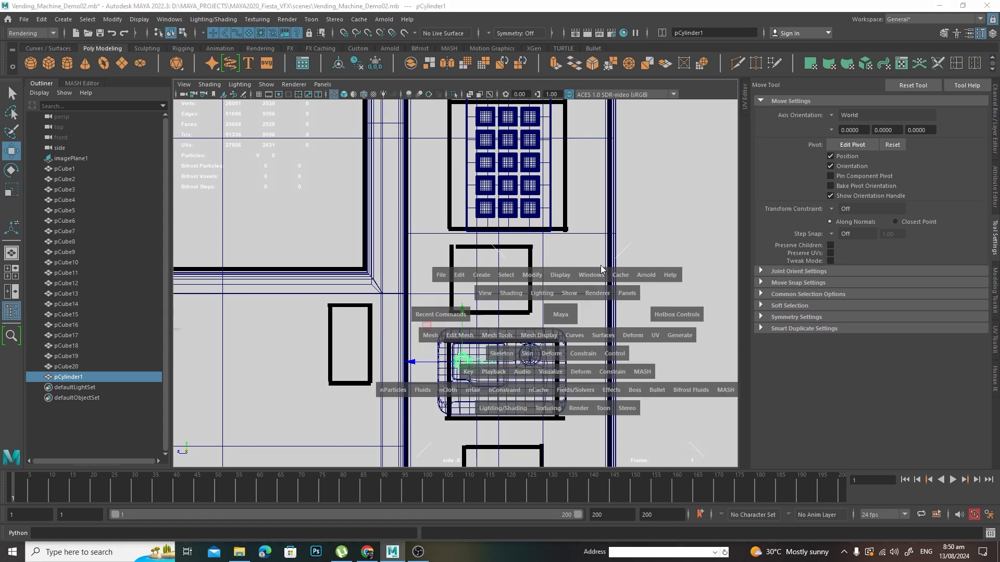
# Step: Select the panel with the lever in the perspective view and move both in depth toward the machine's front surface
pyautogui.press('space')
pyautogui.press('space')
pyautogui.moveTo(608, 224)
pyautogui.keyDown('alt'); pyautogui.mouseDown()
pyautogui.moveTo(581, 292)
pyautogui.moveTo(550, 294)
pyautogui.mouseUp(); pyautogui.keyUp('alt')
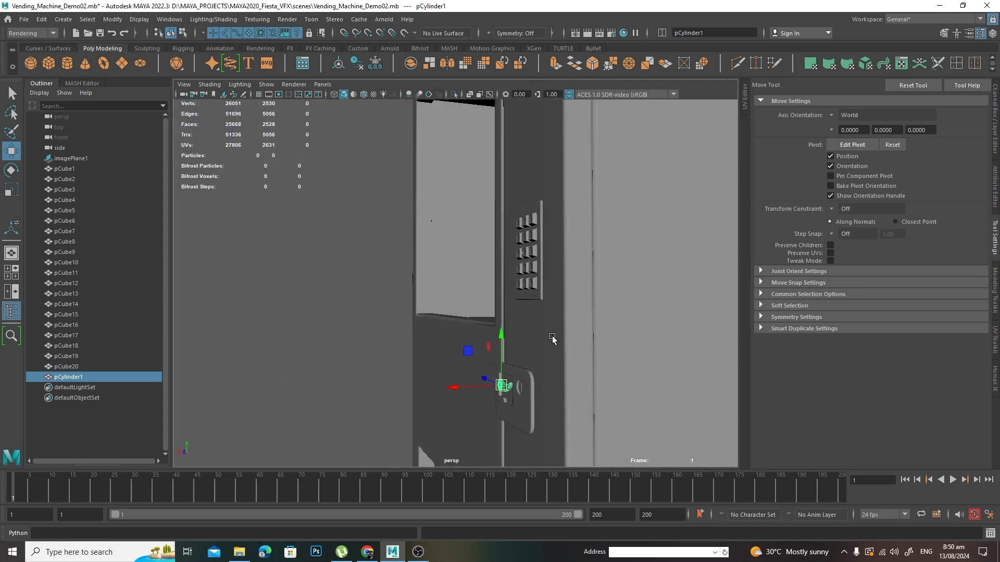
pyautogui.keyDown('shift'); pyautogui.click(530, 383); pyautogui.keyUp('shift')
pyautogui.press('f')
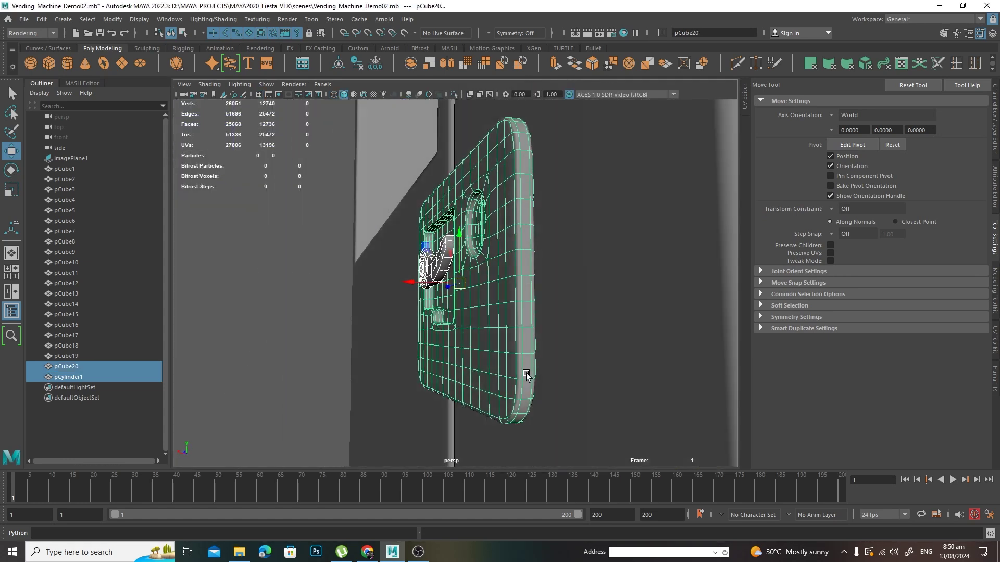
pyautogui.keyDown('alt'); pyautogui.moveTo(409, 285); pyautogui.dragTo(473, 300); pyautogui.keyUp('alt')
pyautogui.keyDown('alt'); pyautogui.moveTo(473, 300); pyautogui.dragTo(489, 305); pyautogui.keyUp('alt')
pyautogui.keyDown('alt'); pyautogui.moveTo(489, 305); pyautogui.dragTo(600, 310, button='right'); pyautogui.keyUp('alt')
pyautogui.keyDown('alt'); pyautogui.moveTo(511, 213); pyautogui.dragTo(527, 286, button='middle'); pyautogui.keyUp('alt')
# Step: Insert an edge loop around the lever's side near its back edge and restore the smooth display in object mode
pyautogui.click(528, 275)
pyautogui.press('f')
pyautogui.keyDown('alt'); pyautogui.moveTo(476, 279); pyautogui.dragTo(468, 360); pyautogui.keyUp('alt')
pyautogui.moveTo(422, 319)
pyautogui.keyDown('alt'); pyautogui.mouseDown()
pyautogui.moveTo(413, 306)
pyautogui.moveTo(424, 306)
pyautogui.moveTo(414, 310)
pyautogui.mouseUp(); pyautogui.keyUp('alt')
pyautogui.keyDown('alt'); pyautogui.moveTo(620, 214); pyautogui.dragTo(625, 216); pyautogui.keyUp('alt')
pyautogui.press('1')
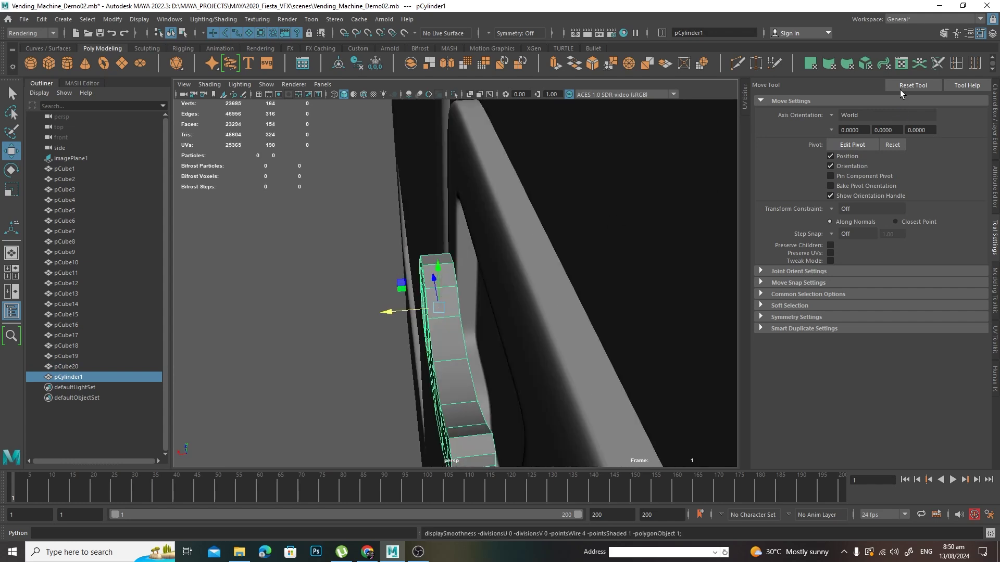
pyautogui.click(956, 63)
pyautogui.moveTo(439, 287); pyautogui.dragTo(446, 287)
pyautogui.press('3')
pyautogui.press('q')
pyautogui.moveTo(436, 252); pyautogui.dragTo(474, 240, button='right')
# Step: Move the lever in depth to reposition it relative to the panel's recess
pyautogui.keyDown('alt'); pyautogui.moveTo(342, 284); pyautogui.dragTo(462, 270); pyautogui.keyUp('alt')
pyautogui.press('w')
pyautogui.moveTo(382, 335)
pyautogui.mouseDown()
pyautogui.moveTo(475, 332)
pyautogui.moveTo(435, 279)
pyautogui.moveTo(448, 281)
pyautogui.moveTo(290, 339)
pyautogui.moveTo(301, 307)
pyautogui.moveTo(296, 332)
pyautogui.mouseUp()
pyautogui.press('q')
# Step: Select all the vending machine's parts and examine the panel and lever's placement on the machine
pyautogui.keyDown('alt'); pyautogui.moveTo(364, 328); pyautogui.dragTo(224, 328, button='right'); pyautogui.keyUp('alt')
pyautogui.moveTo(315, 147); pyautogui.dragTo(616, 484)
pyautogui.keyDown('alt'); pyautogui.moveTo(392, 374); pyautogui.dragTo(467, 379); pyautogui.keyUp('alt')
pyautogui.keyDown('alt'); pyautogui.moveTo(431, 383); pyautogui.dragTo(587, 416, button='right'); pyautogui.keyUp('alt')
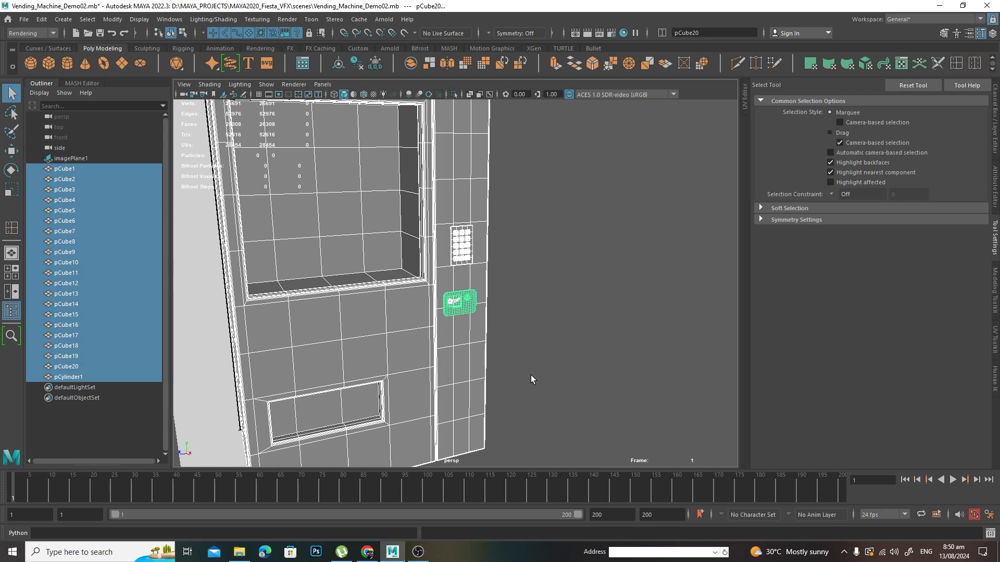
pyautogui.keyDown('alt'); pyautogui.moveTo(495, 364); pyautogui.dragTo(526, 364); pyautogui.keyUp('alt')
pyautogui.scroll(6, 559, 388)
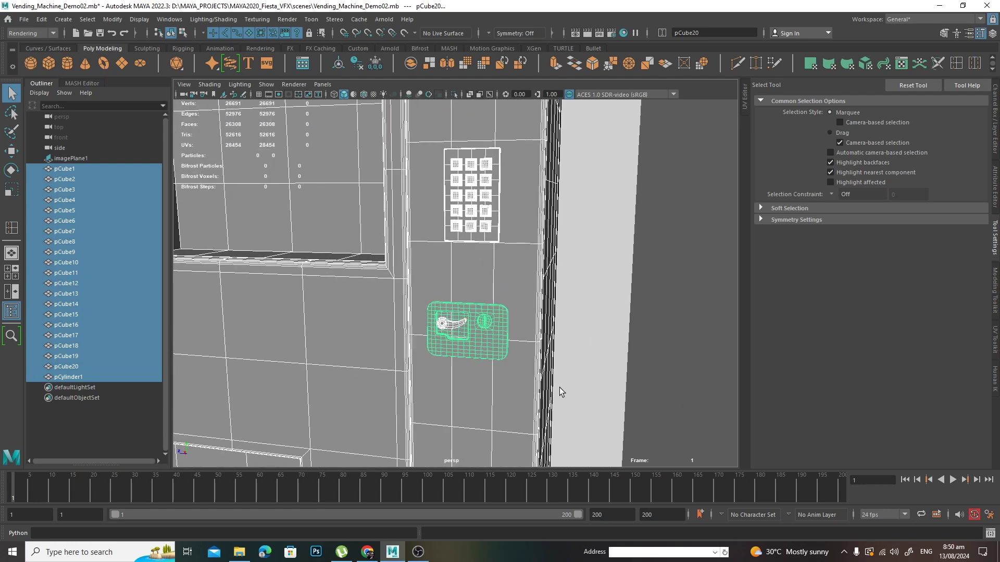